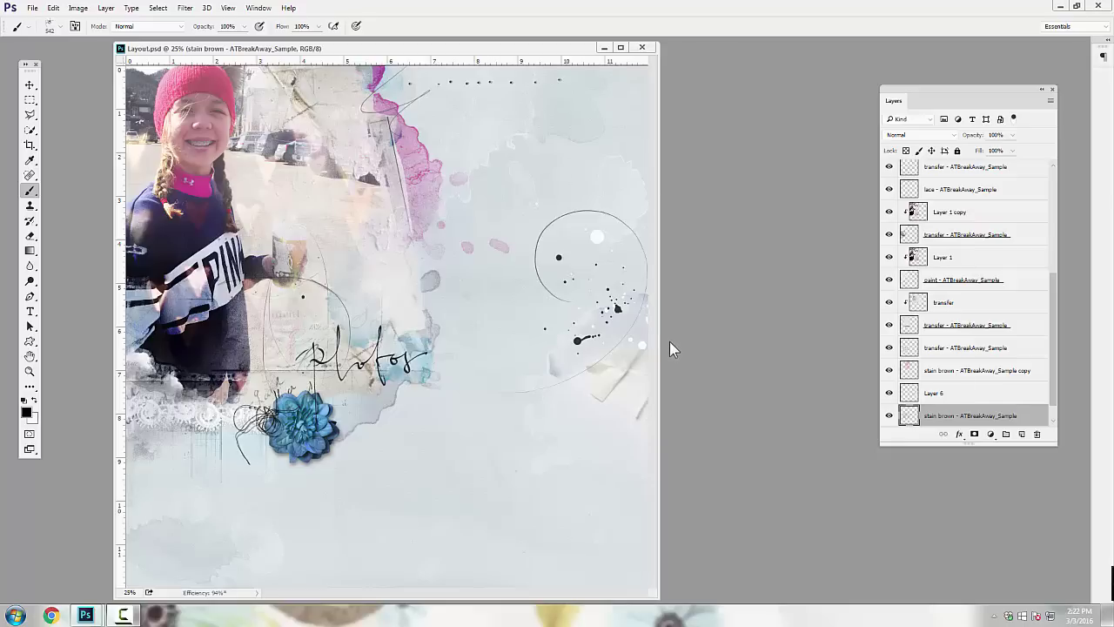
Step: Close Layout.psd and create a blank 12 by 12 inch RGB document at 300 pixels/inch with a white background in a floating window
click(643, 47)
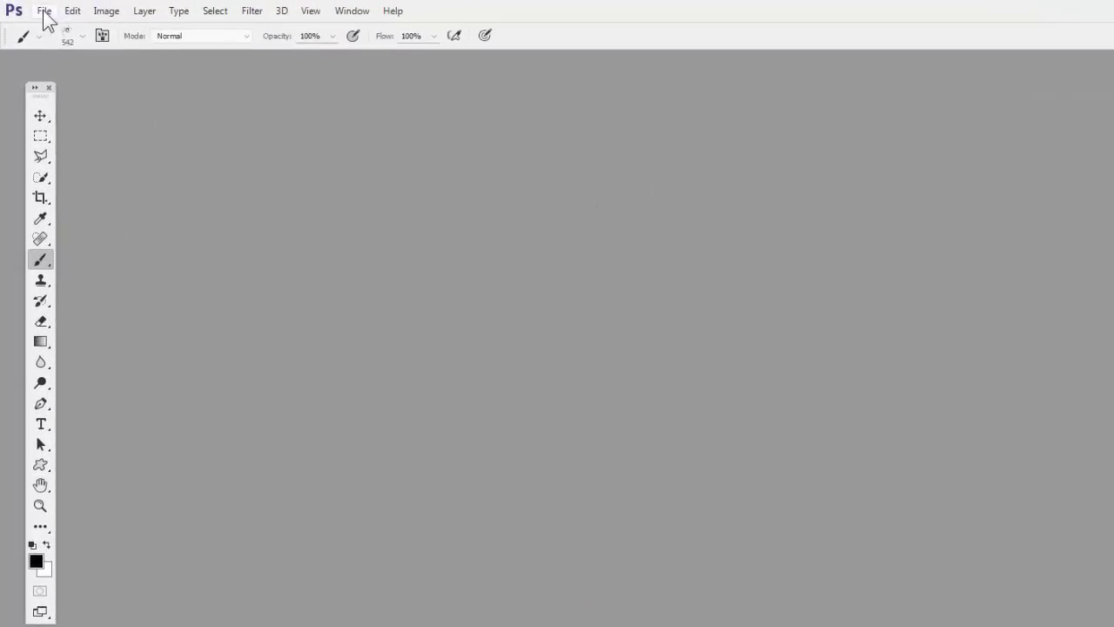
click(45, 12)
click(48, 30)
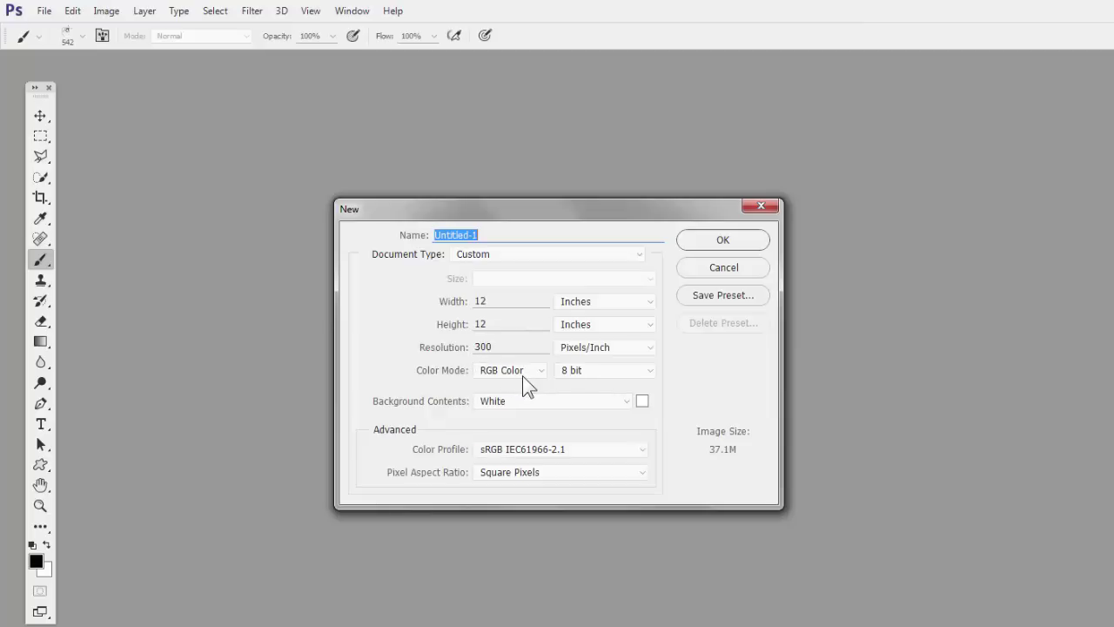
click(735, 241)
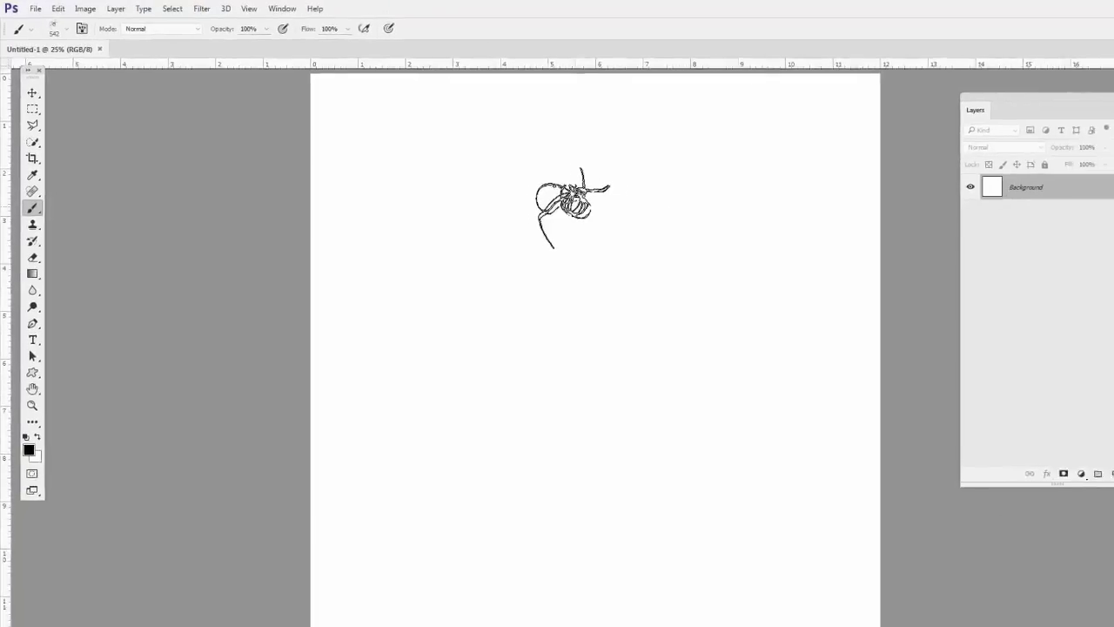
mouse_move(79, 53)
mouse_down()
mouse_move(122, 81)
mouse_move(265, 84)
mouse_move(346, 61)
mouse_up()
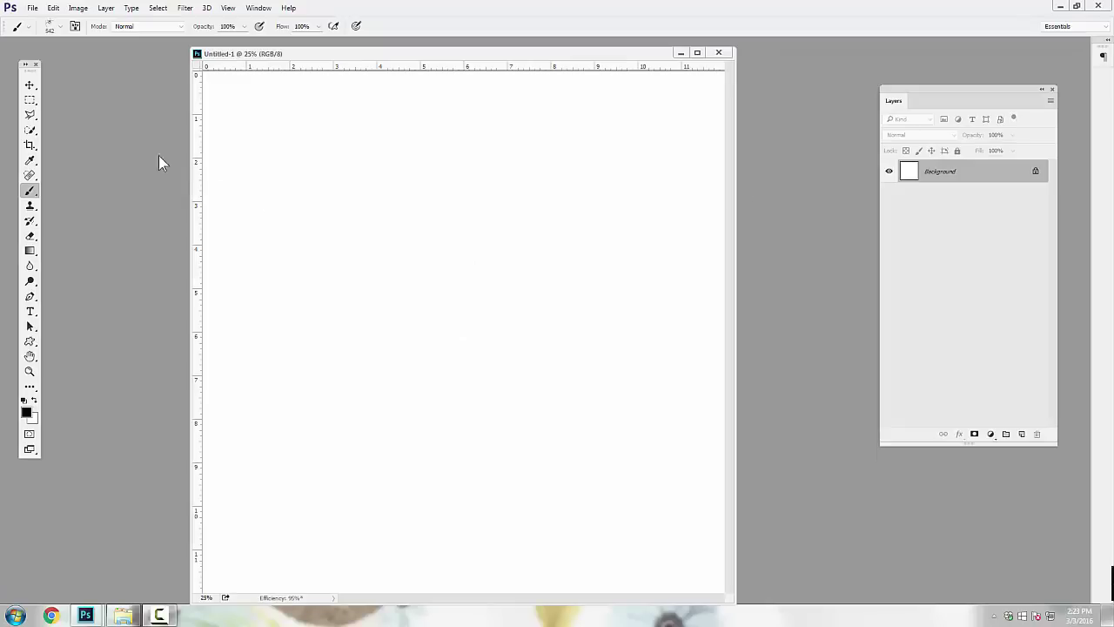
Step: Switch to Windows Explorer and go into the ArtsyTransfer Break Away Sample folder inside the Break Away folder
click(32, 8)
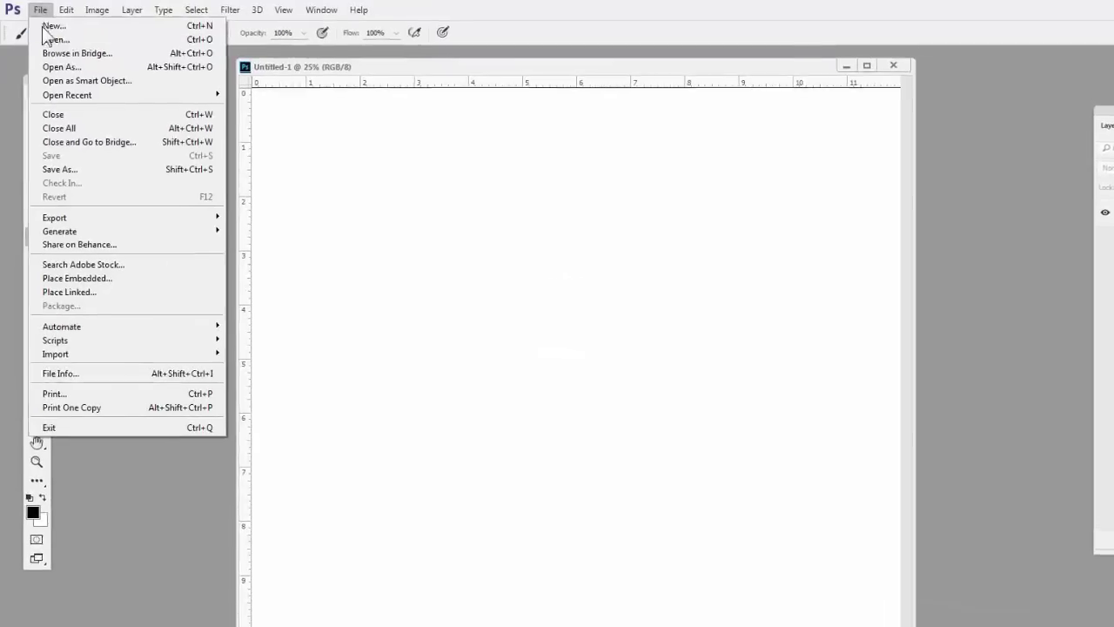
click(65, 43)
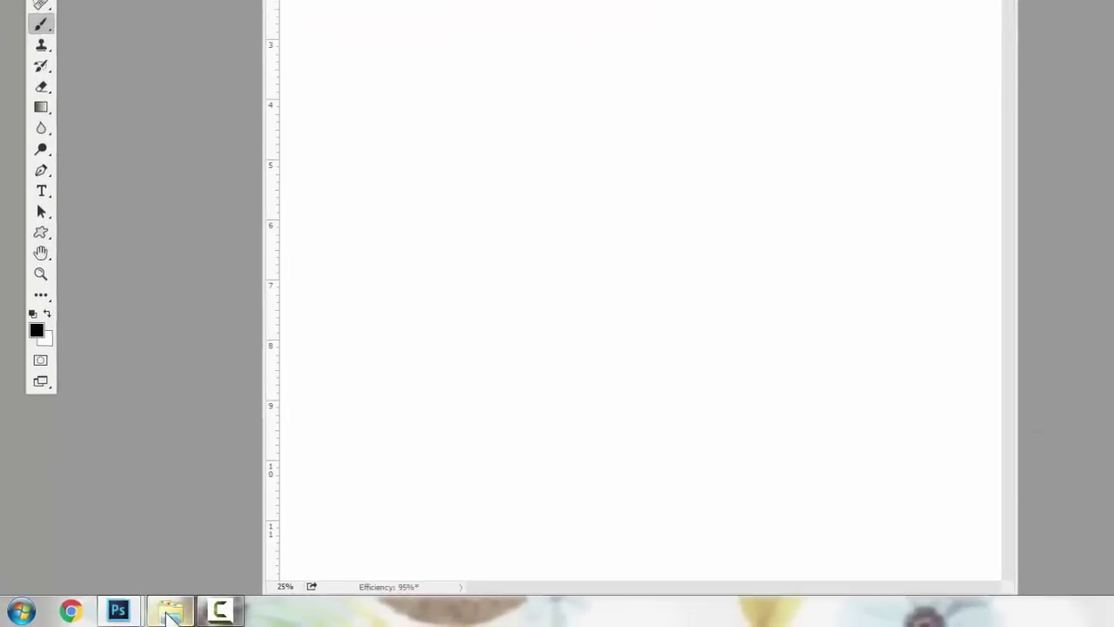
click(177, 614)
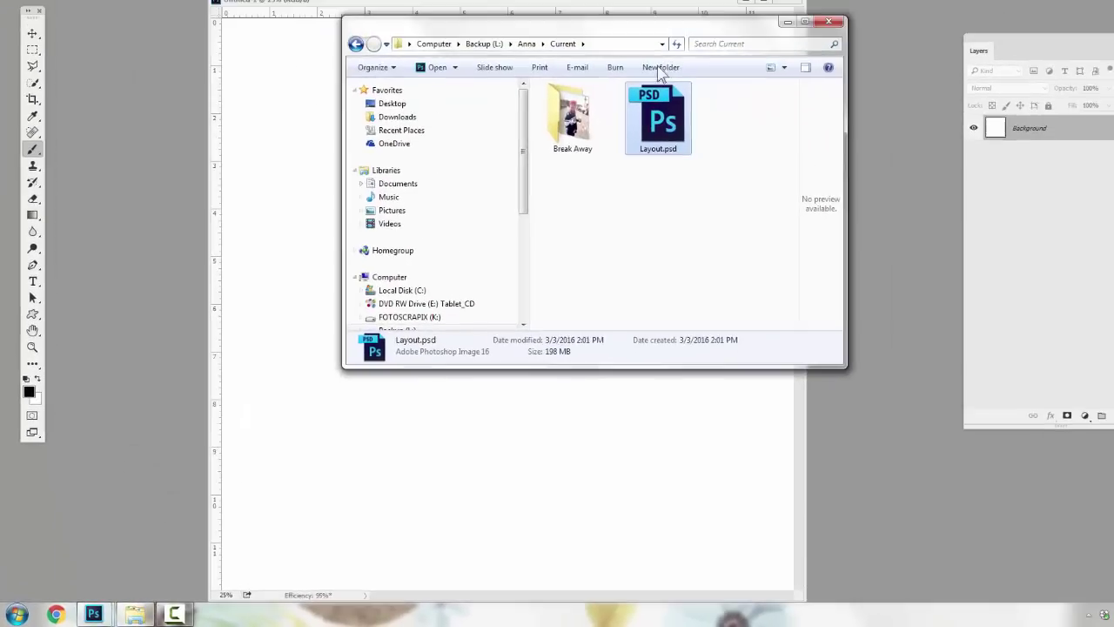
drag(736, 33, 391, 127)
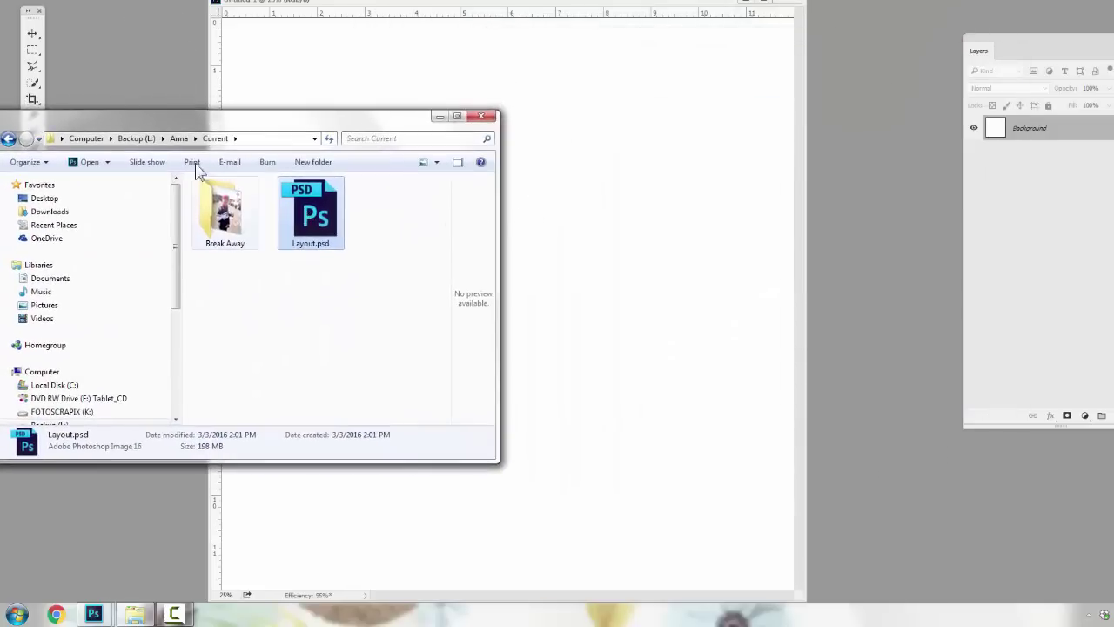
double_click(225, 217)
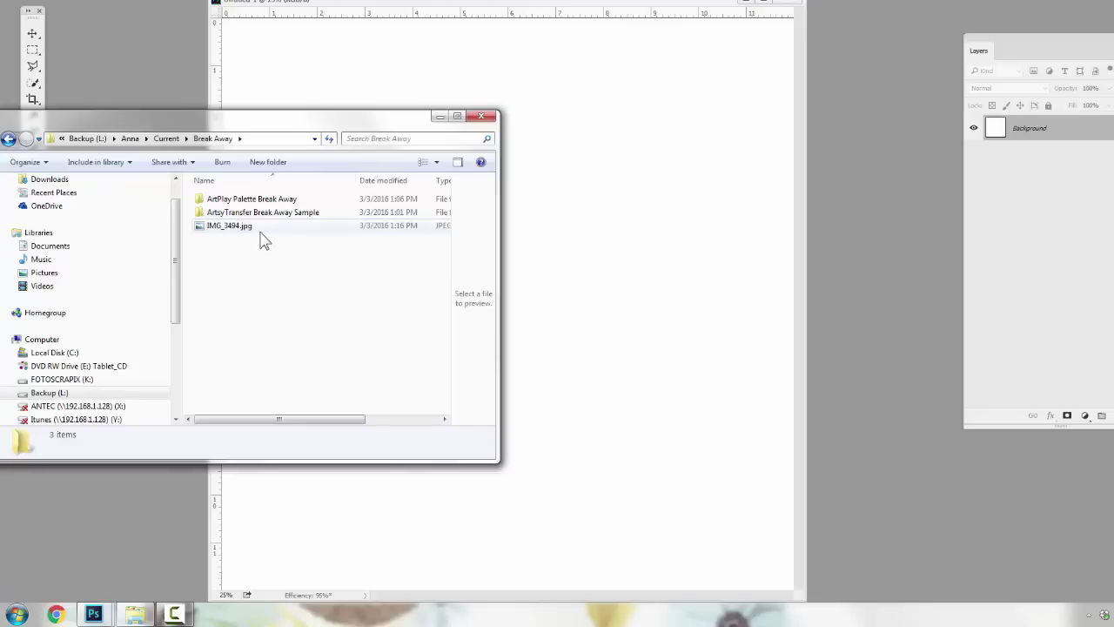
click(226, 217)
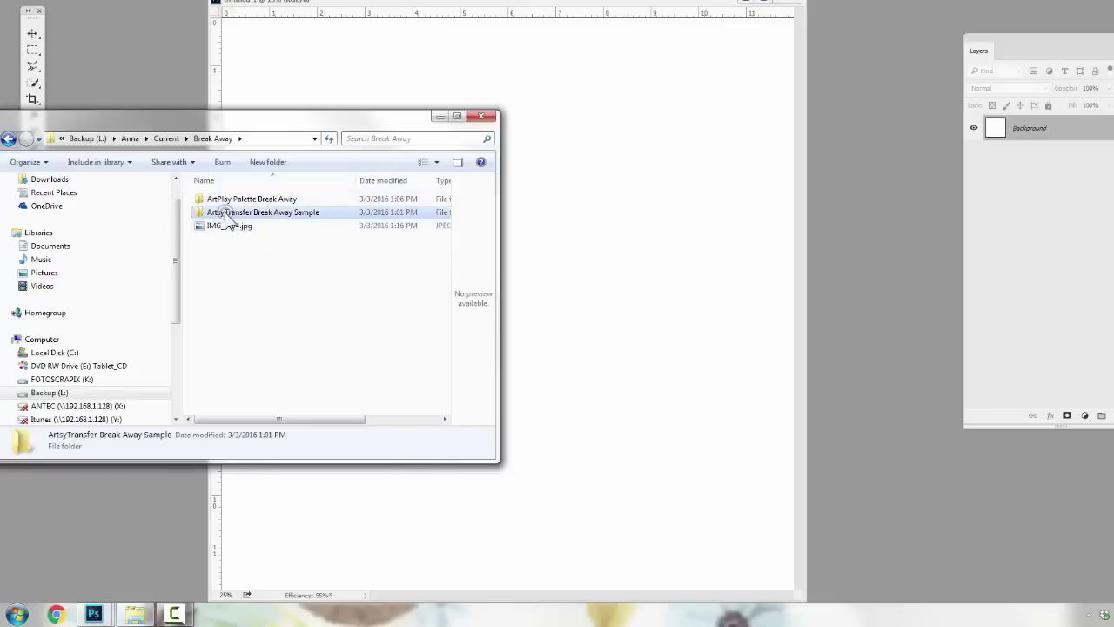
double_click(226, 217)
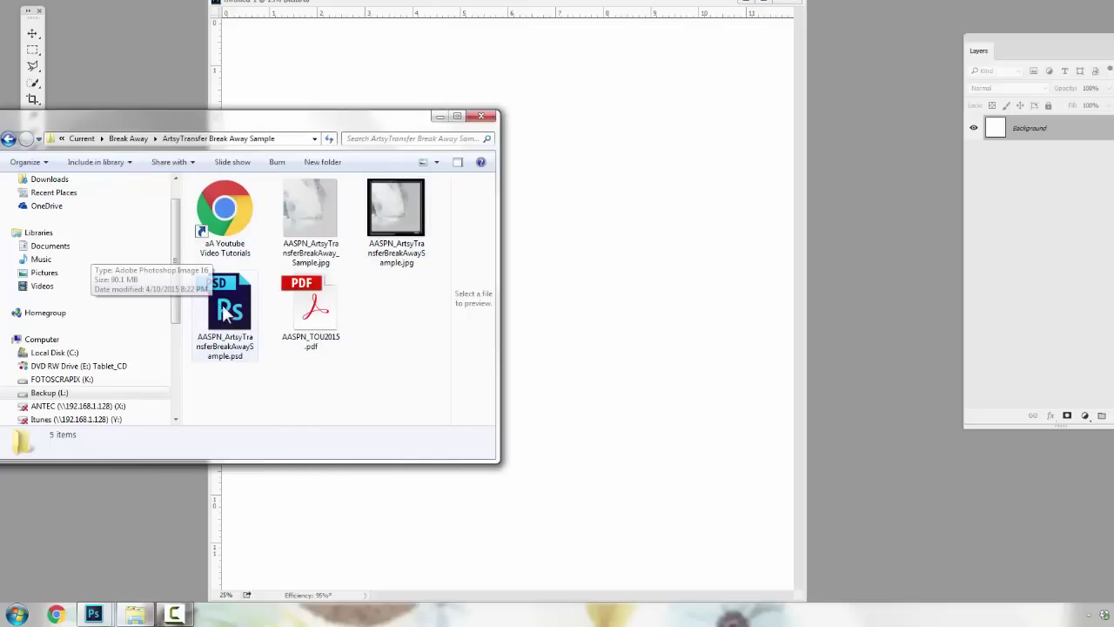
Step: Open AASPN_ArtsyTransferBreakAwaySample.psd in Photoshop as a separate document and float its window
click(231, 306)
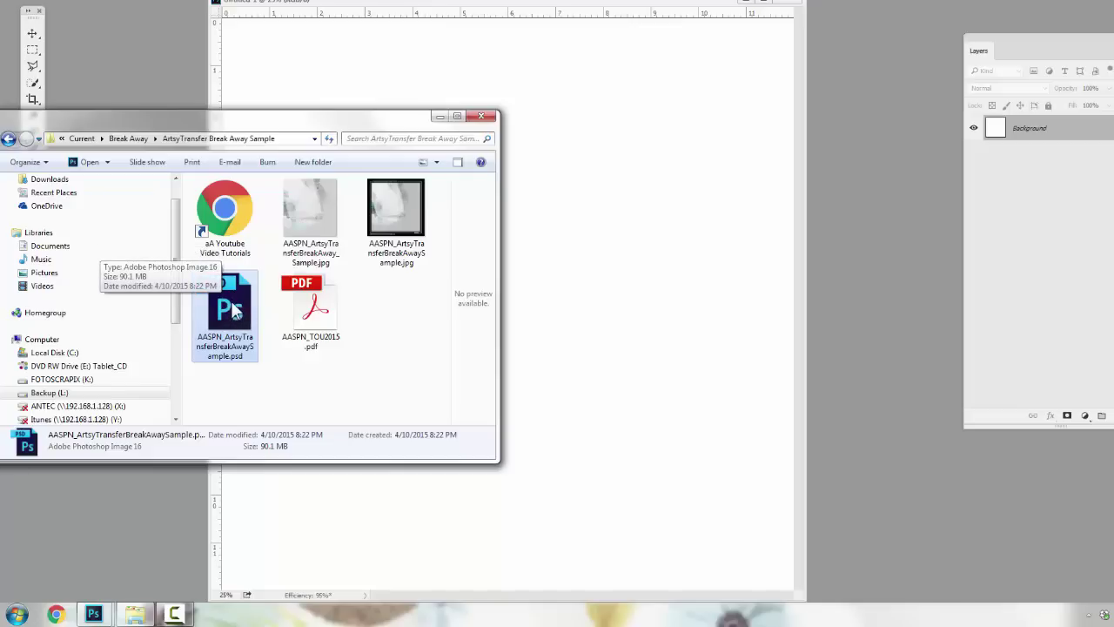
right_click(233, 313)
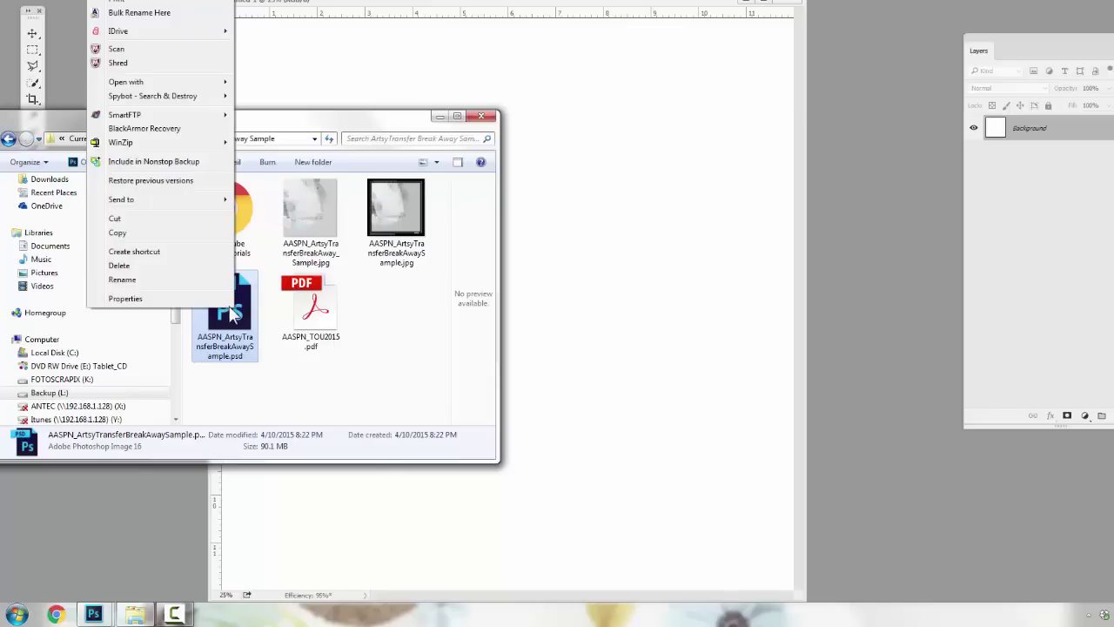
click(236, 309)
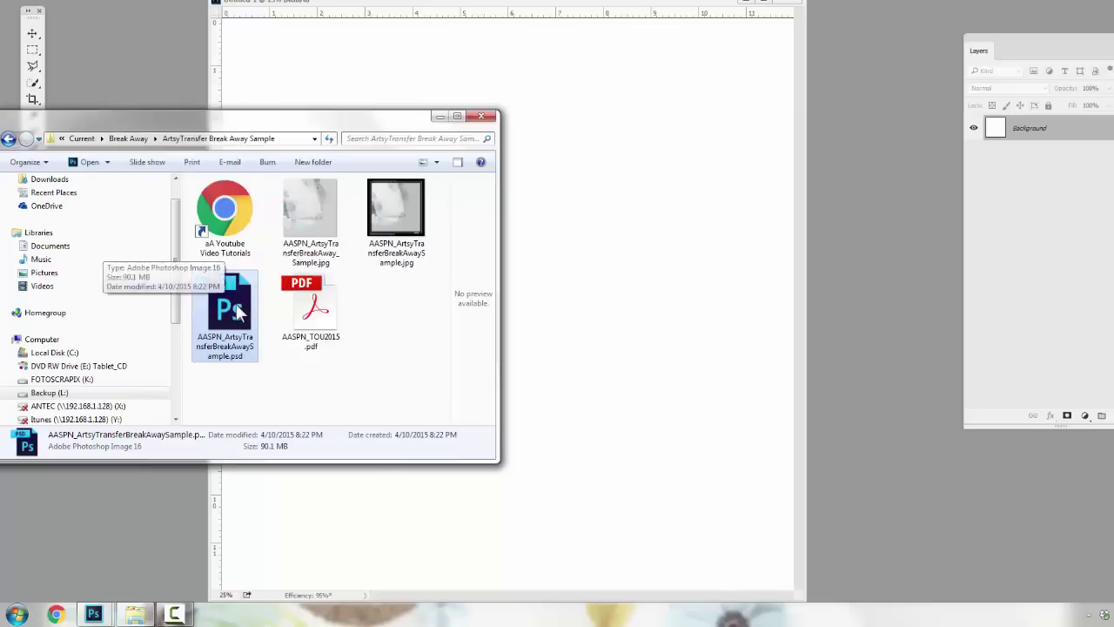
drag(237, 298, 134, 61)
drag(121, 110, 90, 96)
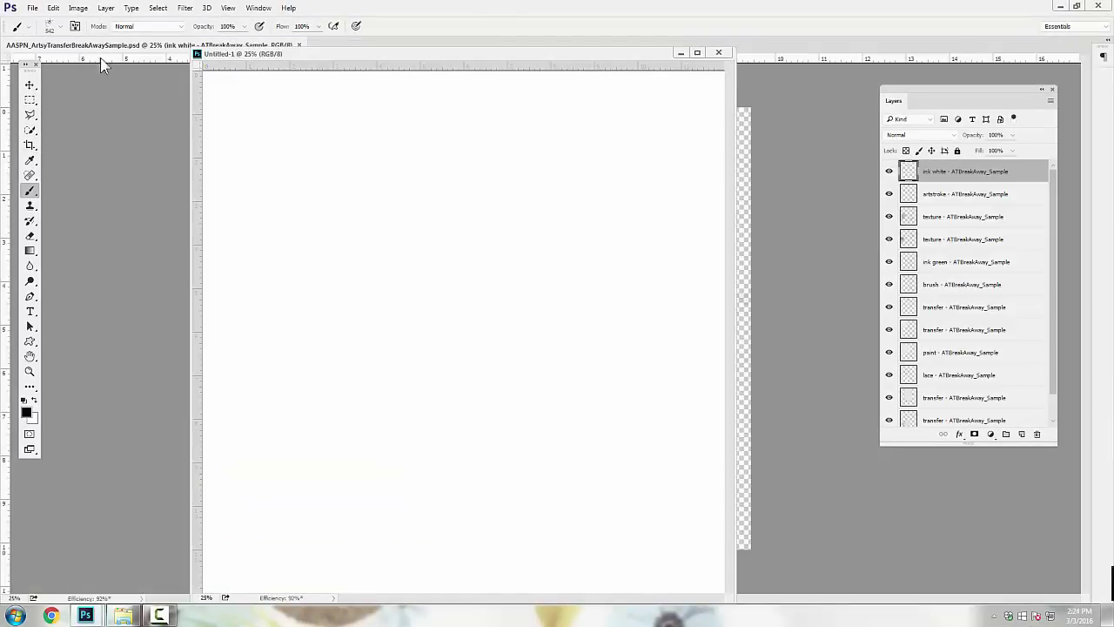
mouse_move(100, 45)
mouse_down()
mouse_move(160, 89)
mouse_move(81, 133)
mouse_up()
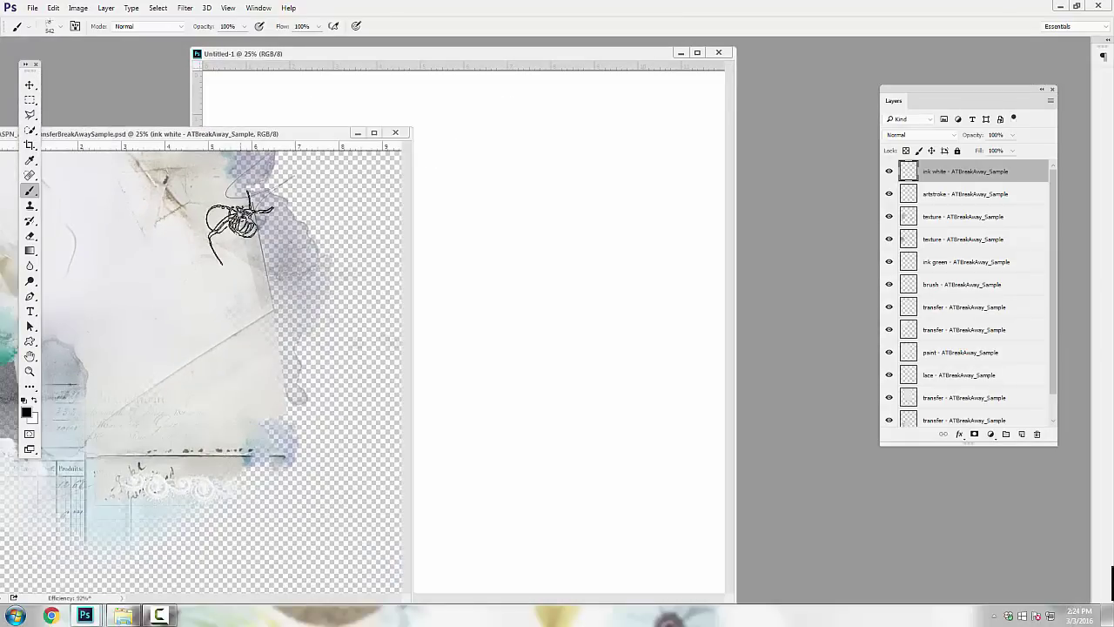
Step: Review the layer stack of the sample template, then close the template
drag(949, 101, 928, 105)
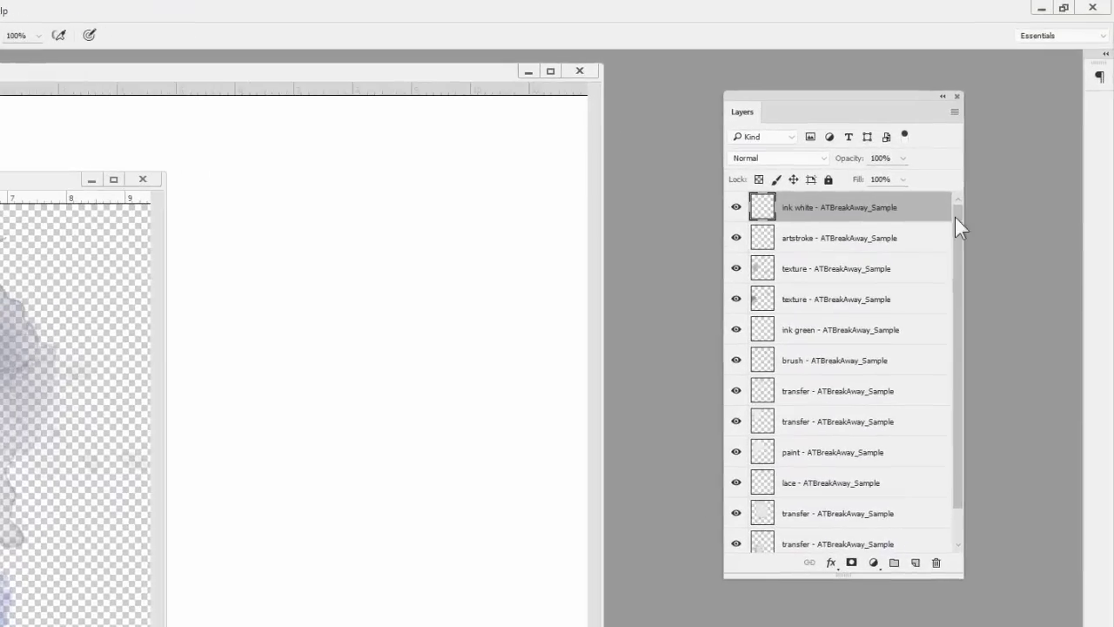
scroll(1032, 186, down, 1)
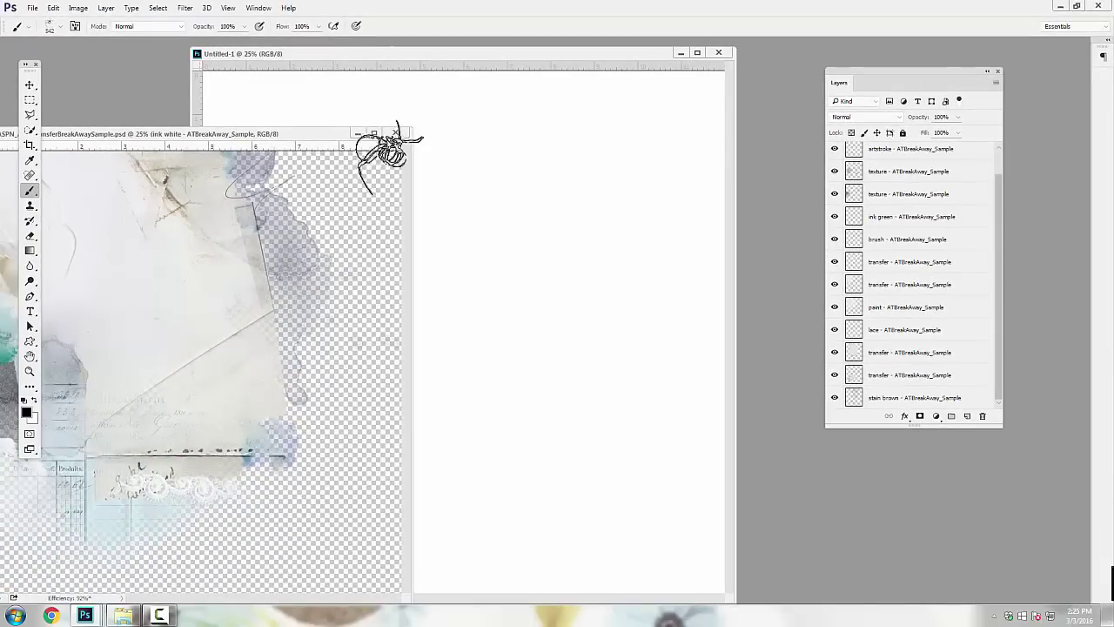
click(396, 136)
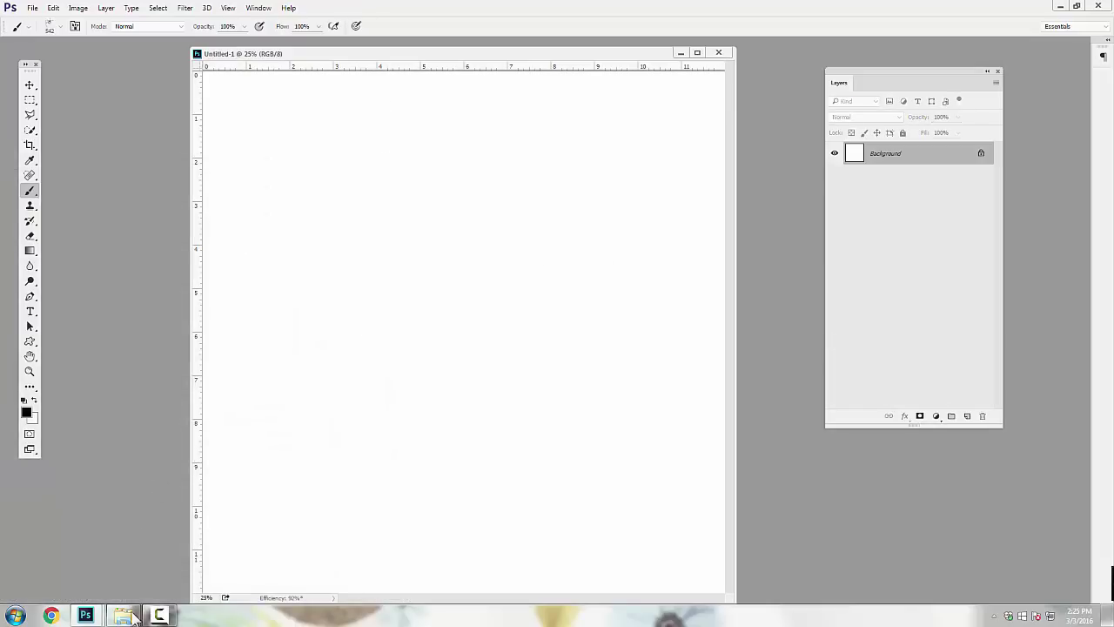
Step: Try placing AASPN_ArtsyTransferBreakAwaySample.psd from Windows Explorer onto the blank page as a single layer, then delete that layer
click(126, 616)
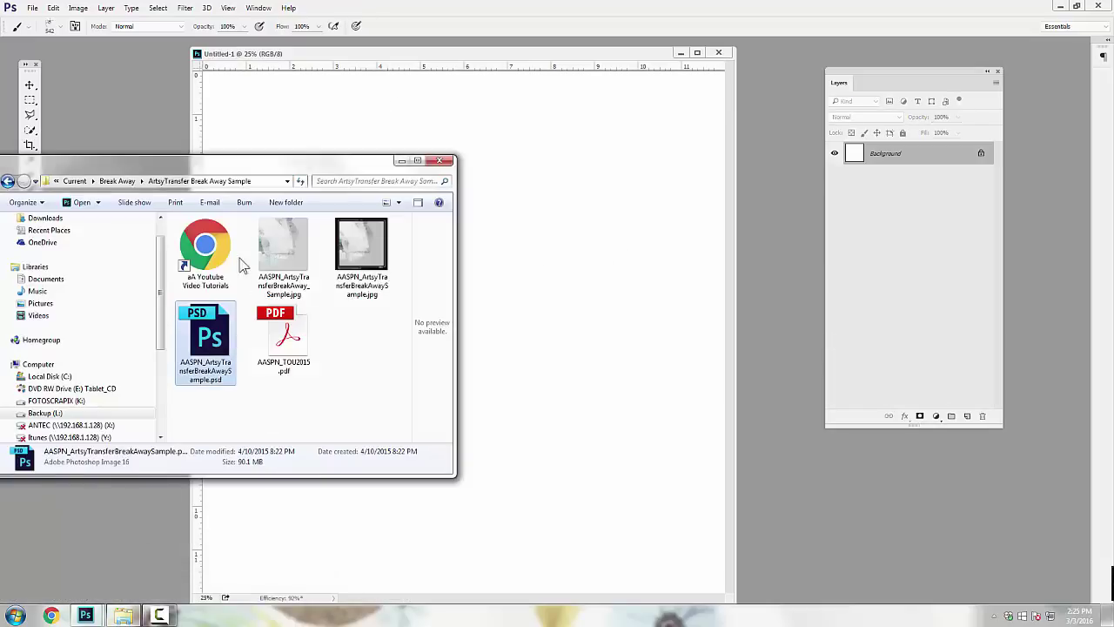
drag(215, 343, 538, 294)
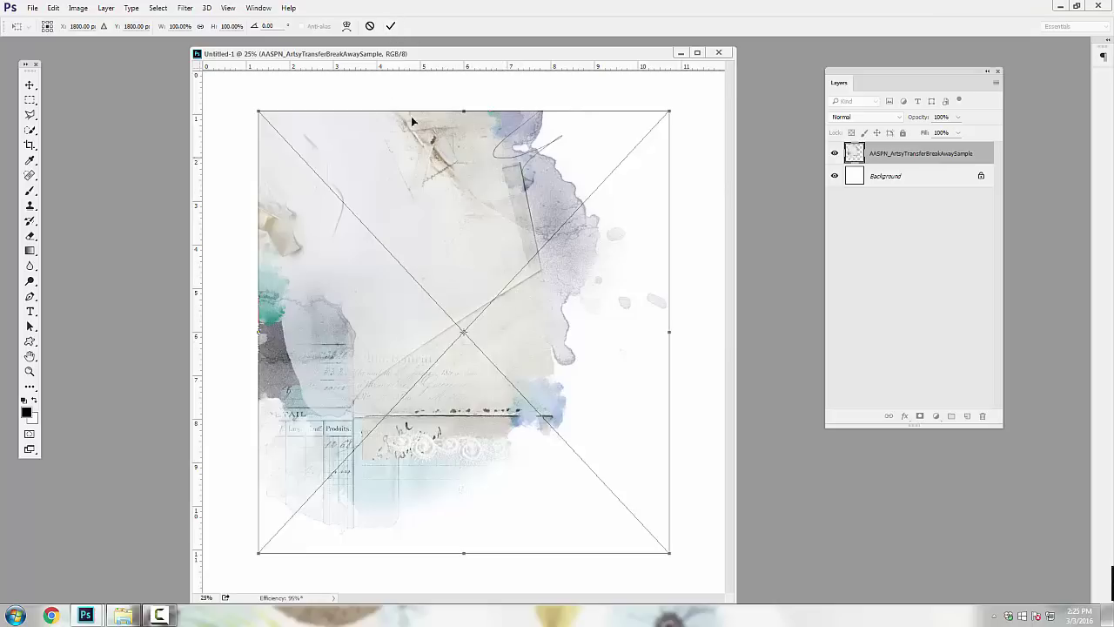
key(b)
click(389, 25)
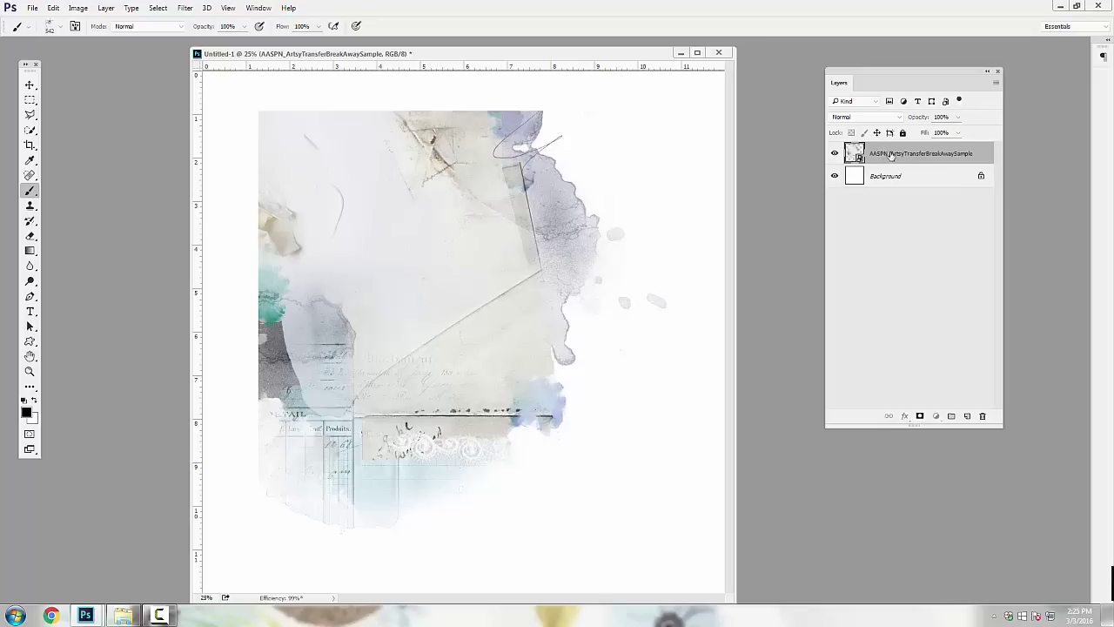
drag(892, 155, 982, 416)
Step: Open AASPN_ArtsyTransferBreakAwaySample.psd from Windows Explorer as its own Photoshop document in a floating window beside the blank page
click(127, 614)
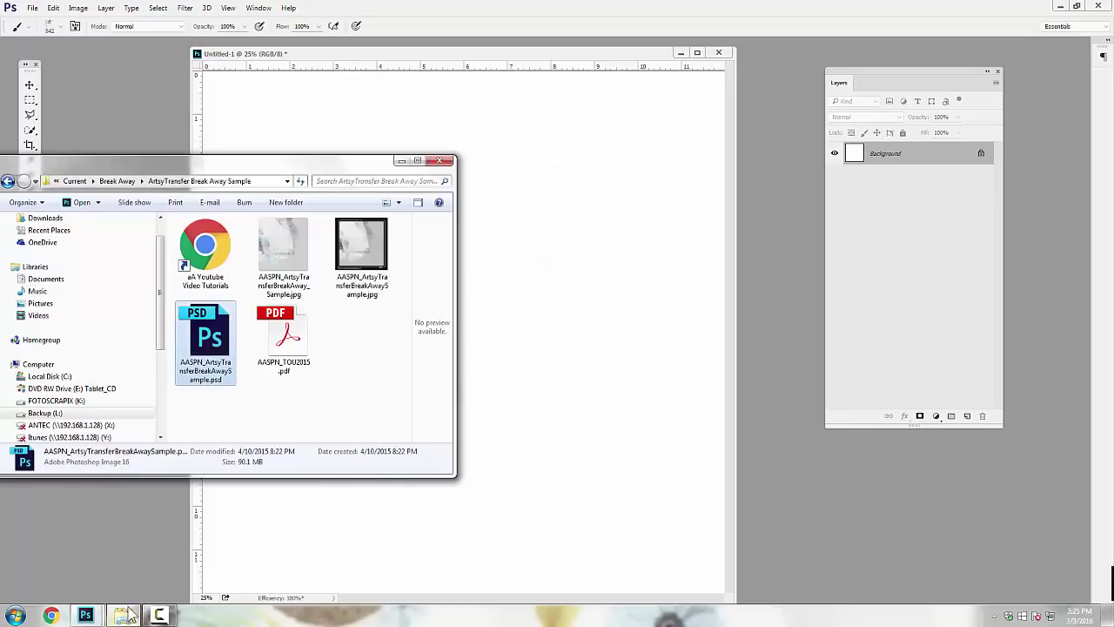
drag(202, 329, 91, 94)
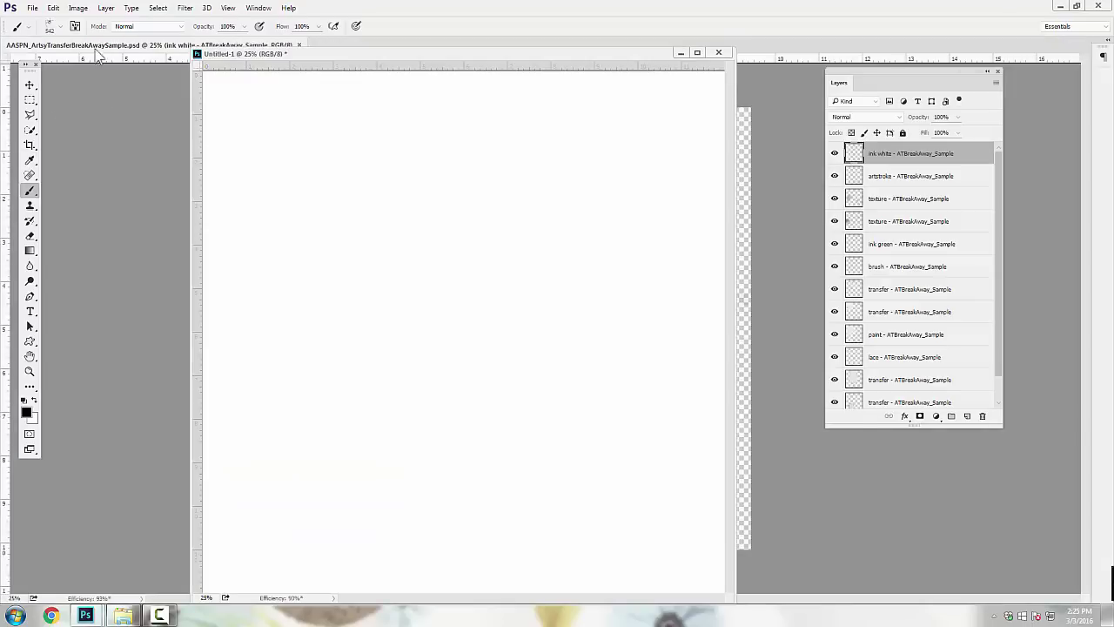
drag(109, 49, 210, 121)
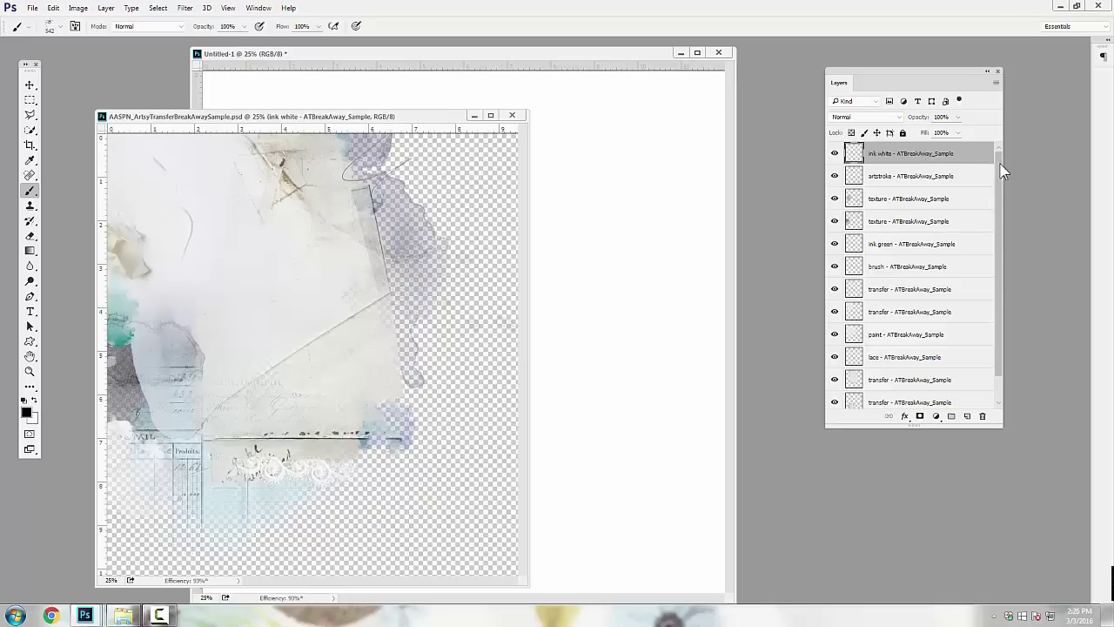
Step: Select all the sample template's layers, from ink white to stain brown, and copy them onto the blank page with the Move tool
drag(999, 174, 999, 235)
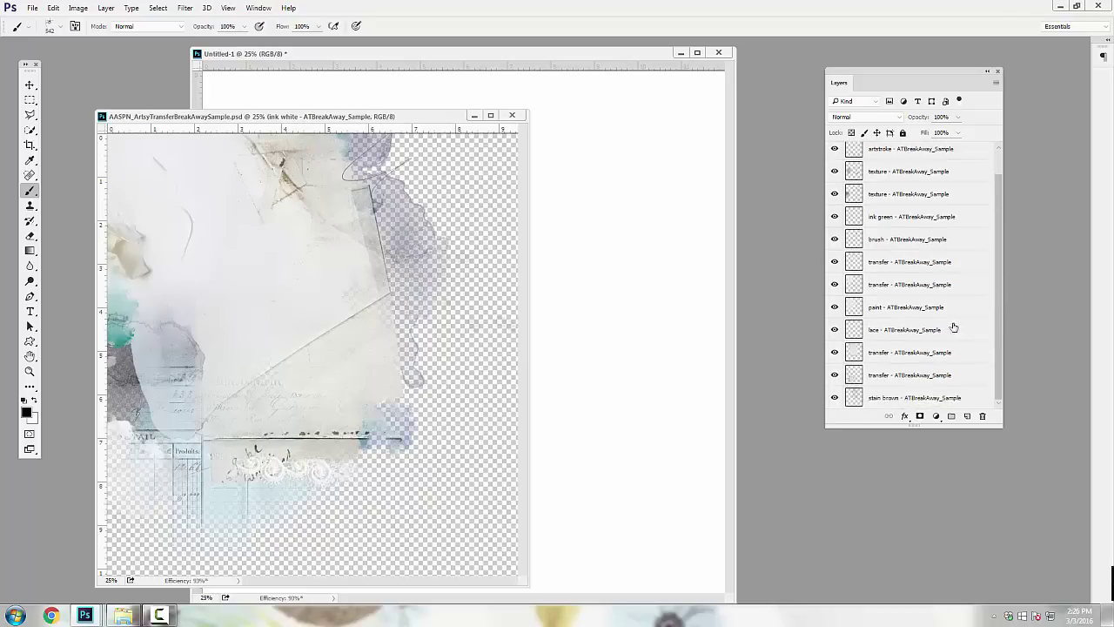
shift+click(897, 401)
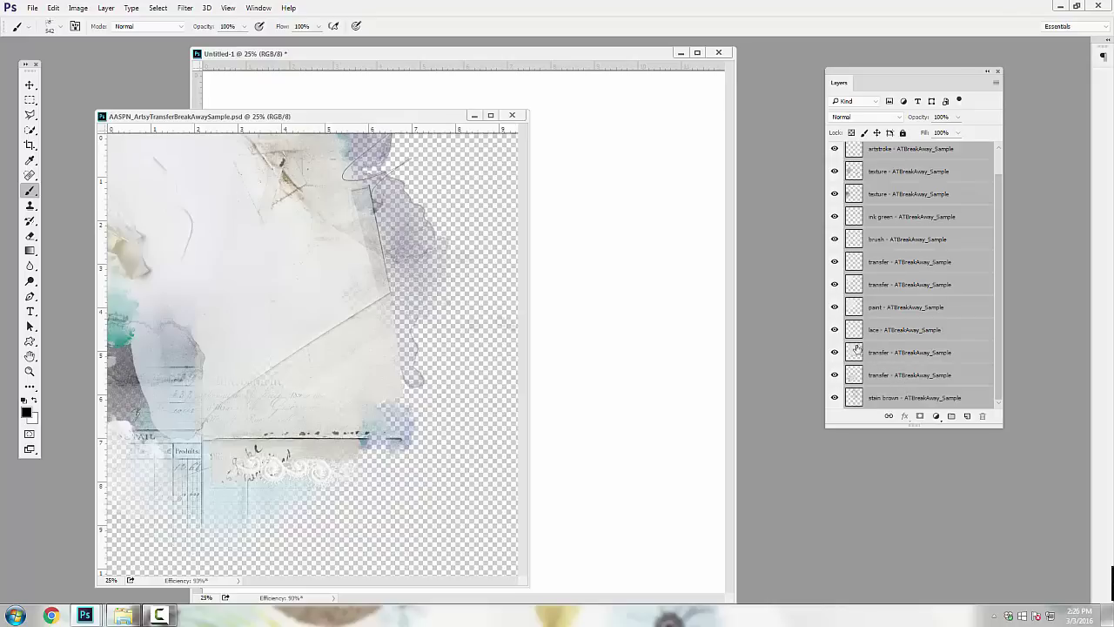
click(31, 86)
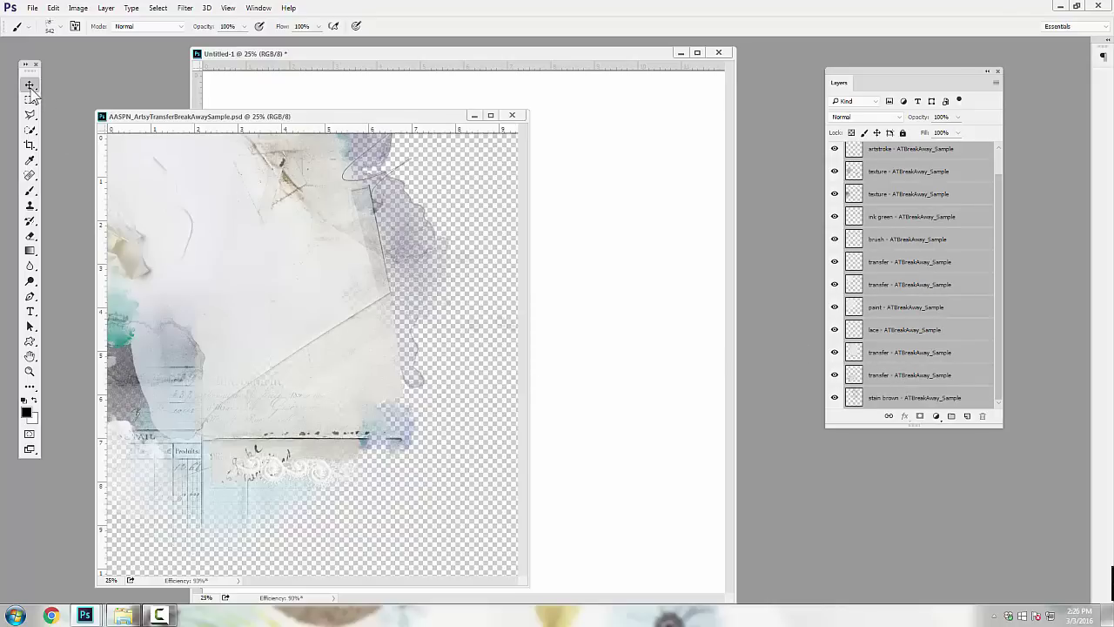
click(30, 86)
click(30, 87)
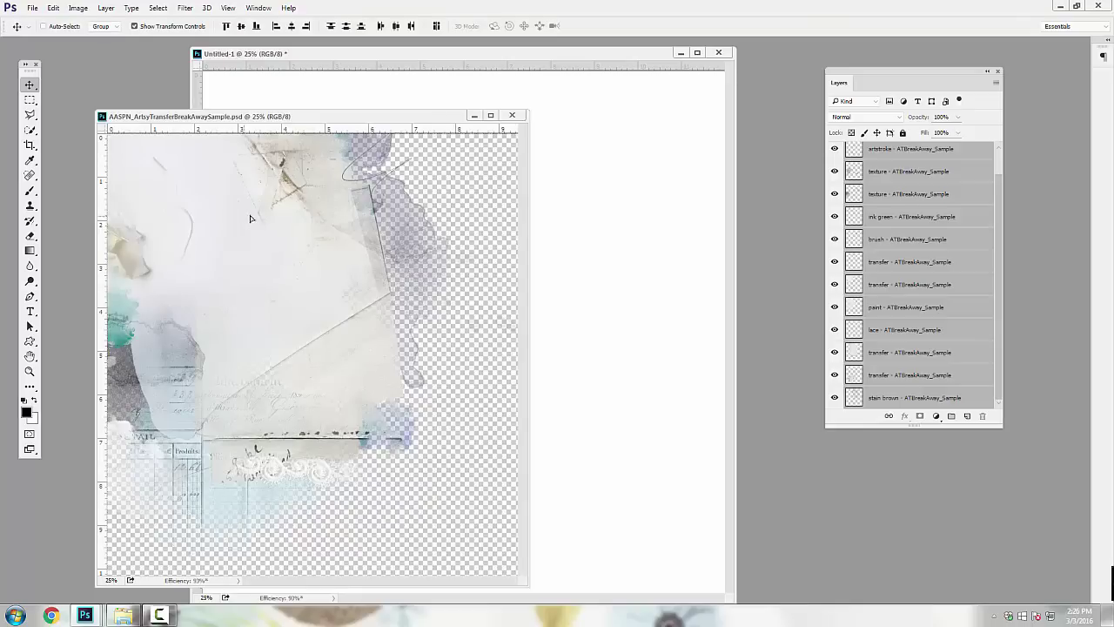
drag(249, 217, 439, 311)
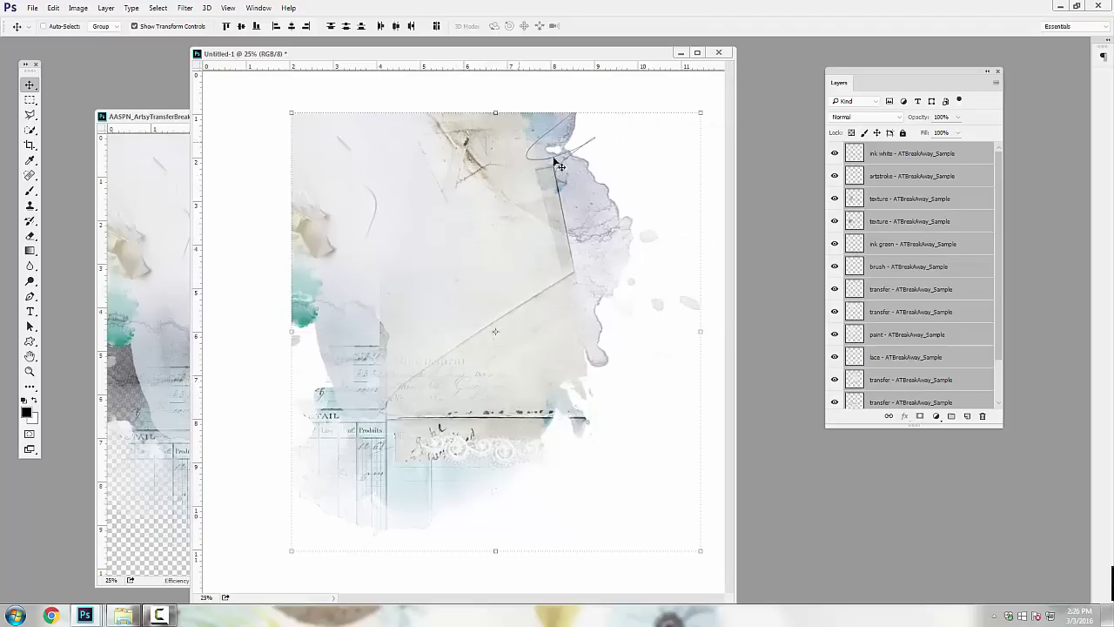
Step: Align the copied layers with the upper-left corner of the page and close the AASPN_ArtsyTransferBreakAwaySample.psd document
drag(519, 207, 374, 204)
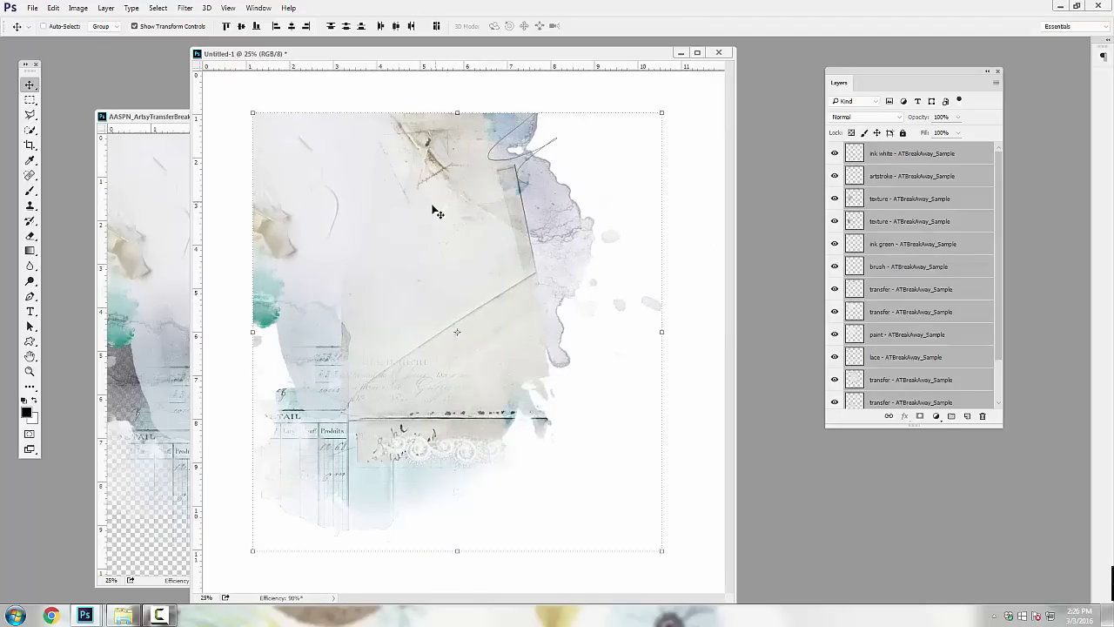
drag(441, 236, 386, 208)
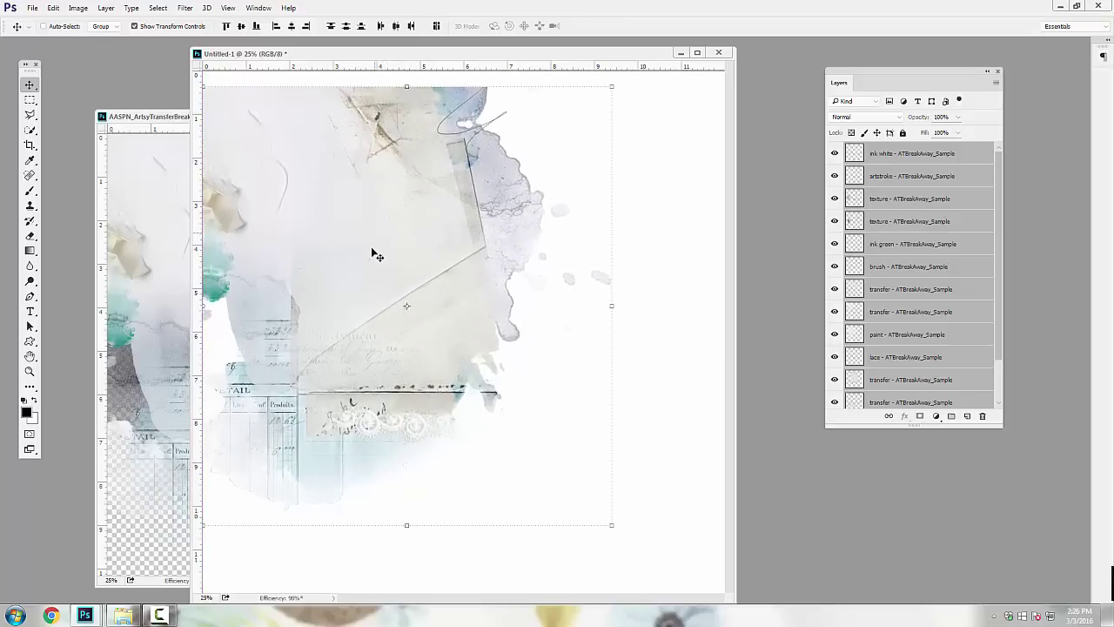
drag(373, 249, 367, 227)
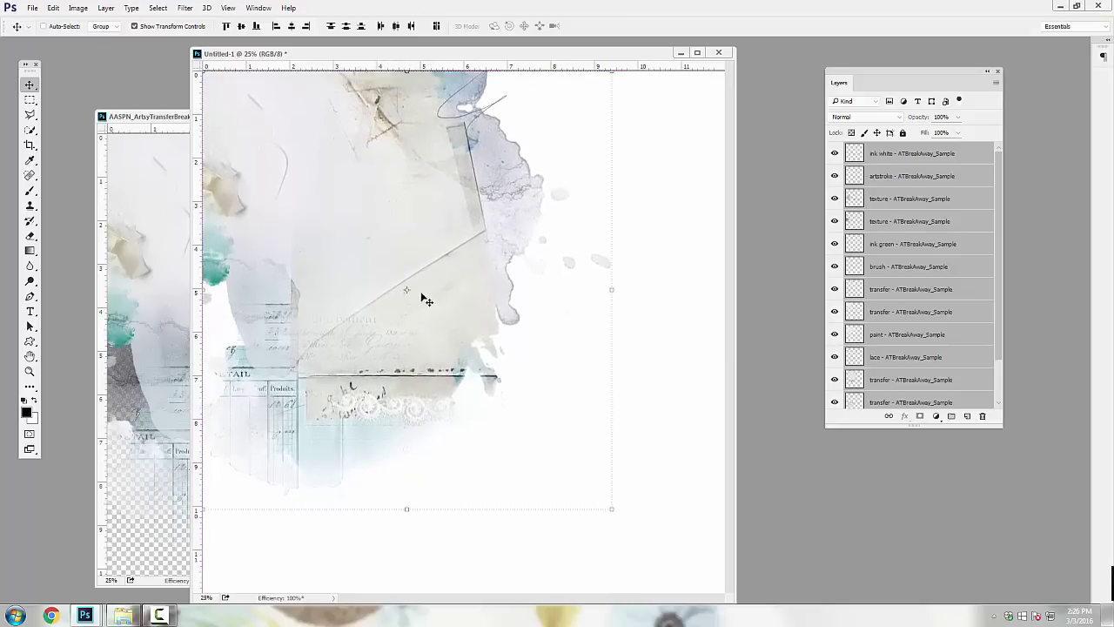
click(150, 219)
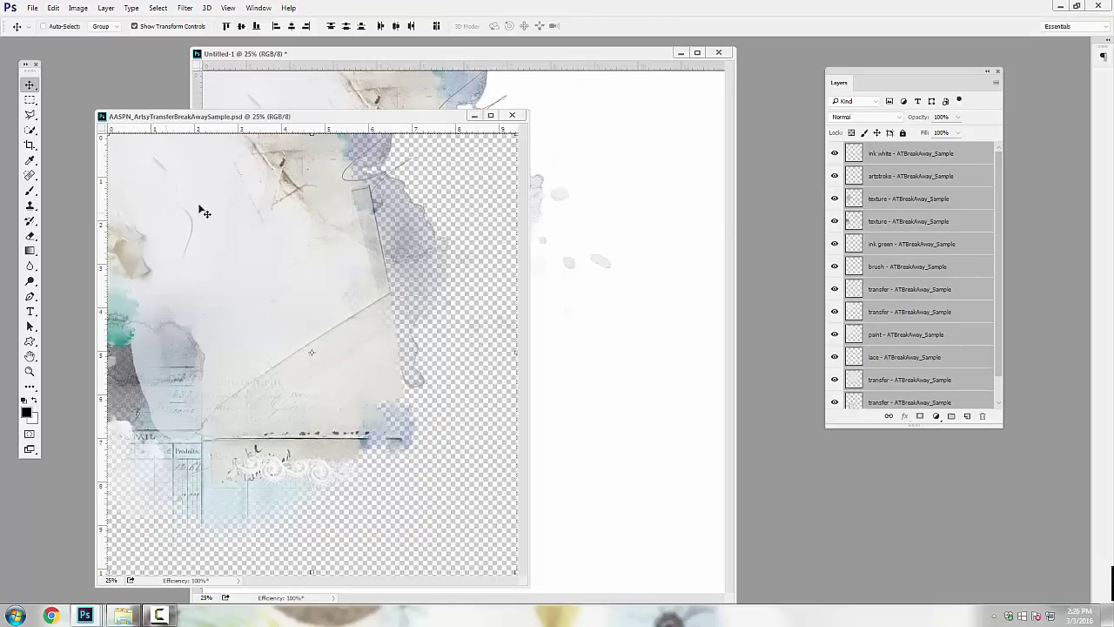
click(512, 116)
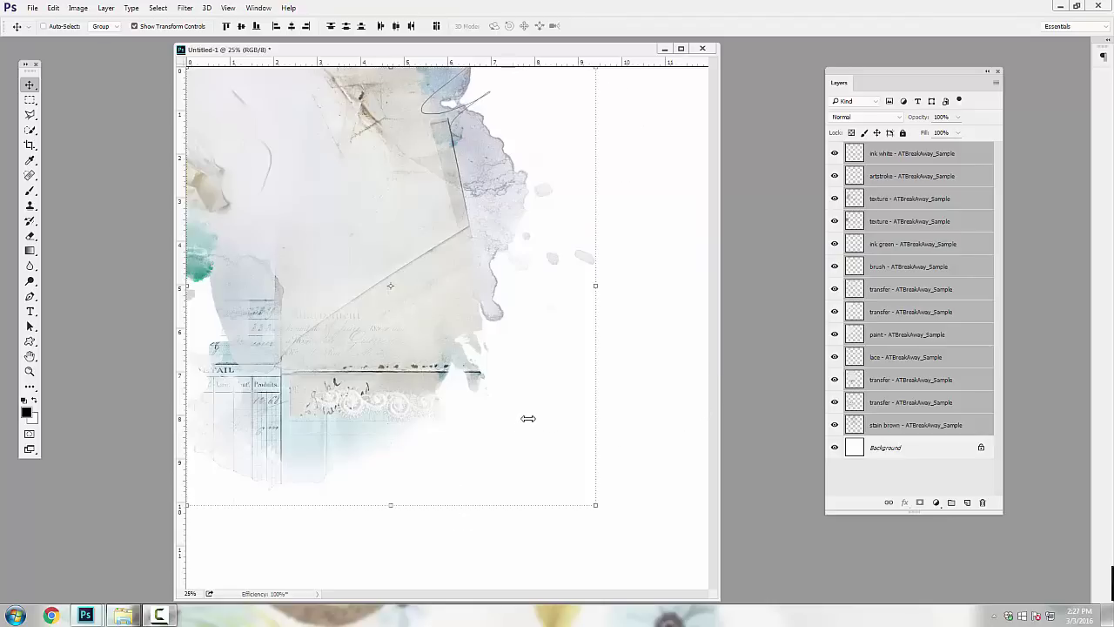
Step: Select the Background layer and browse Windows Explorer to the Paperie folder of ArtPlay Palette Break Away A
click(899, 452)
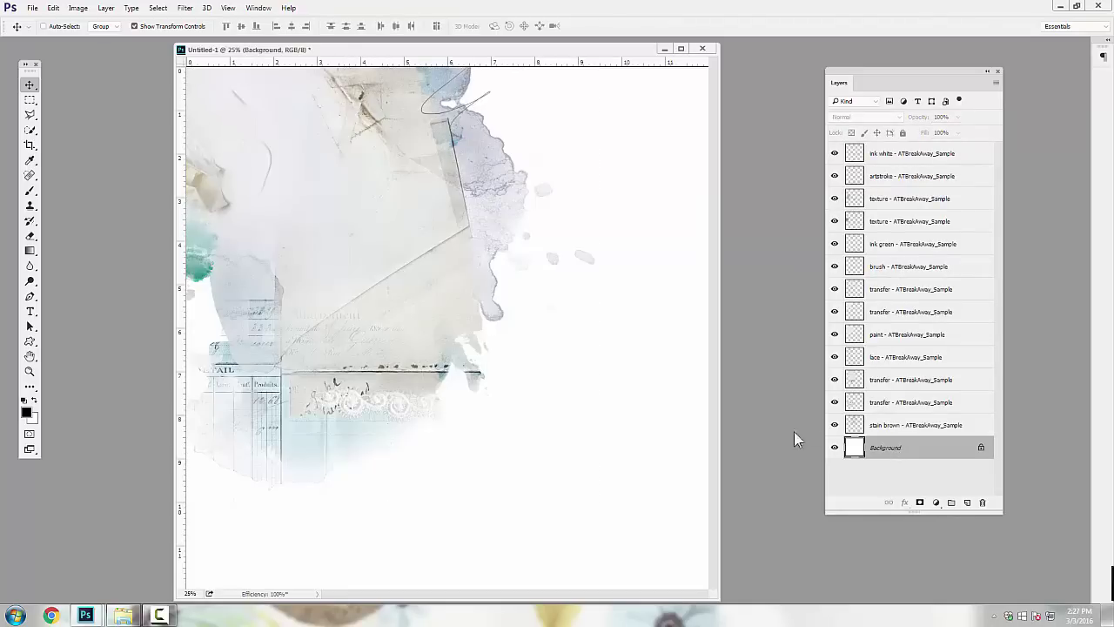
click(124, 615)
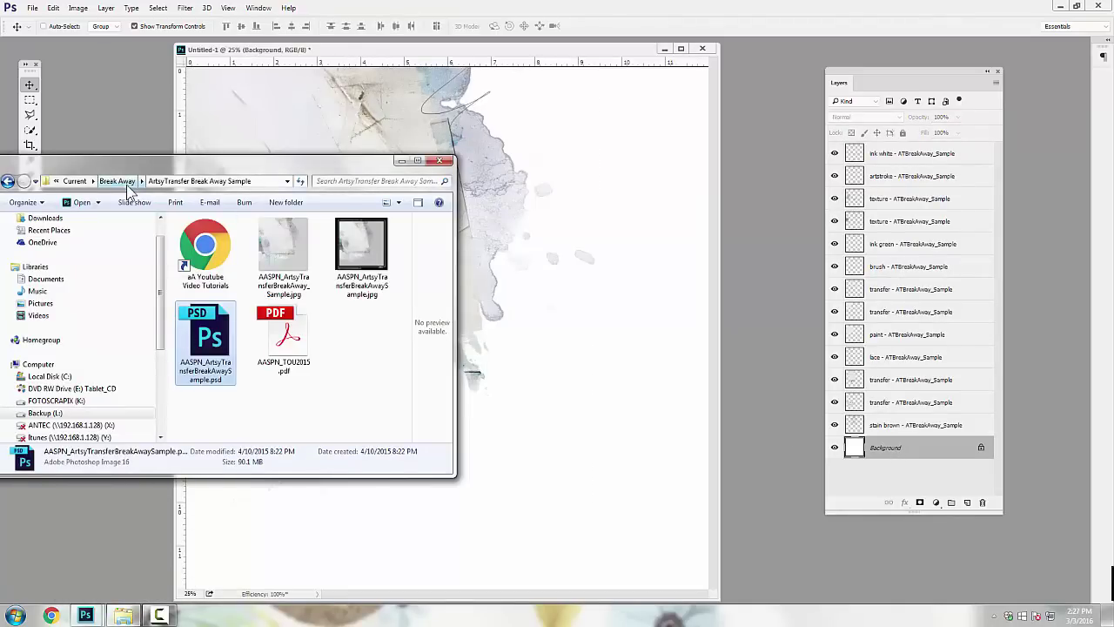
click(122, 183)
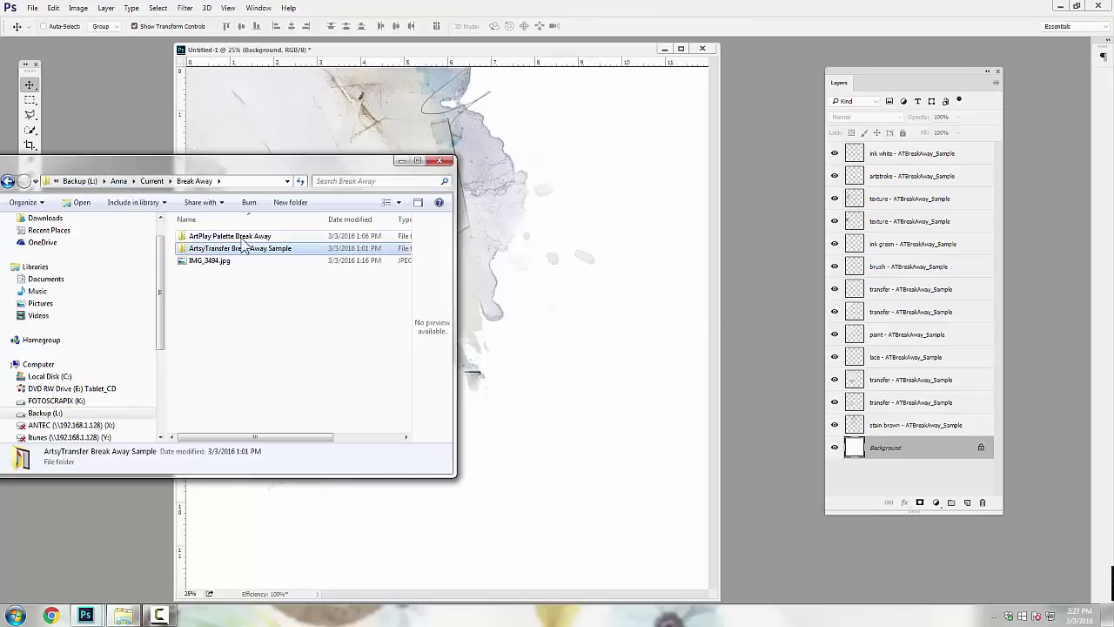
double_click(237, 237)
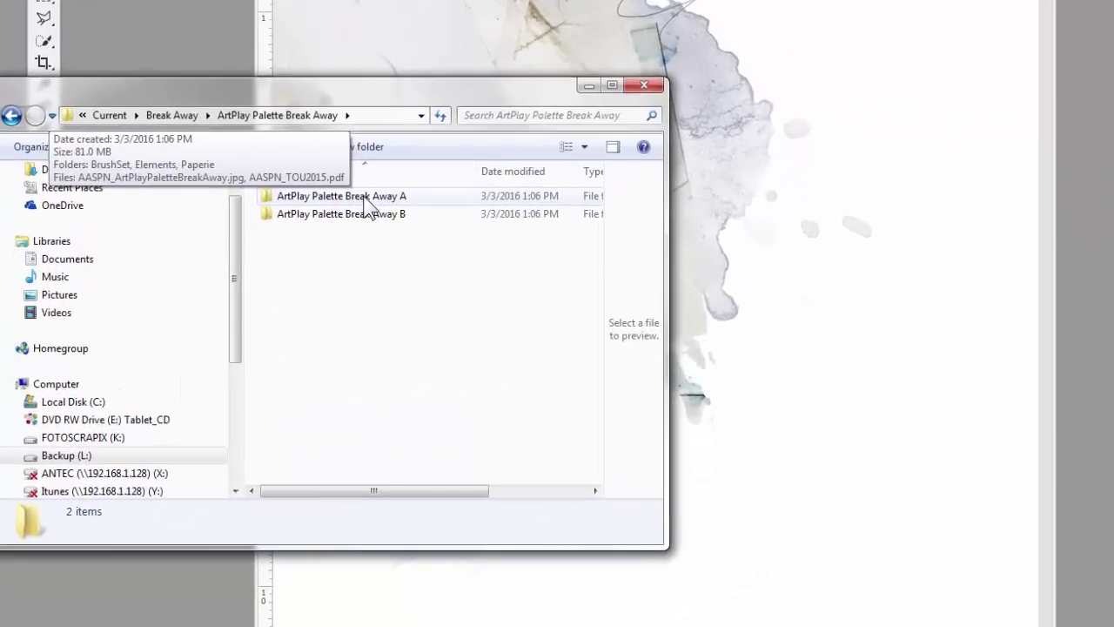
click(364, 196)
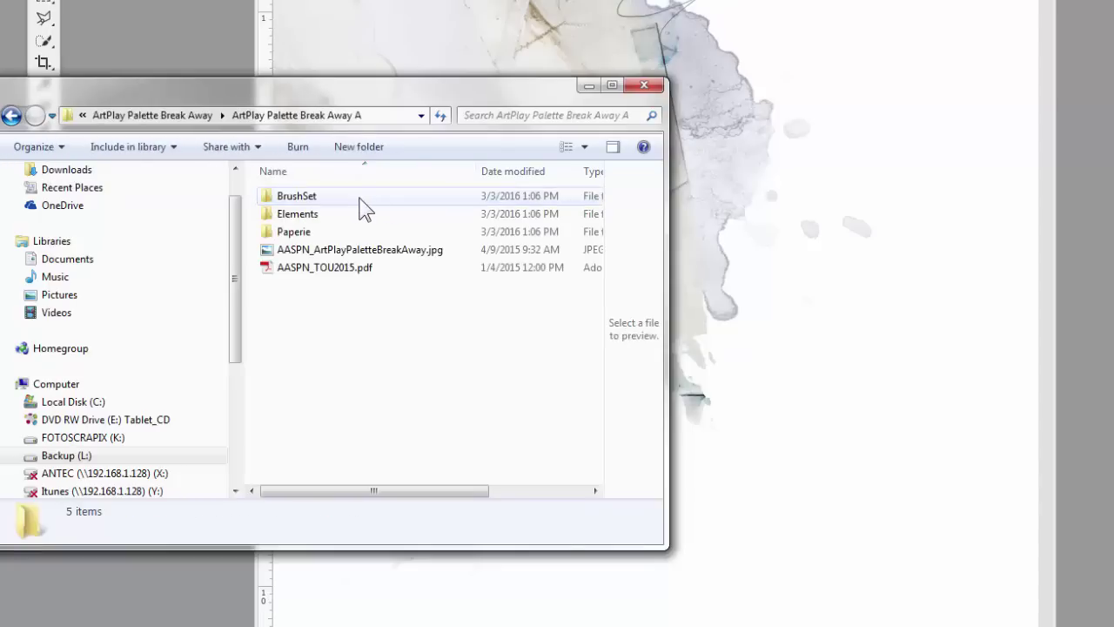
double_click(301, 235)
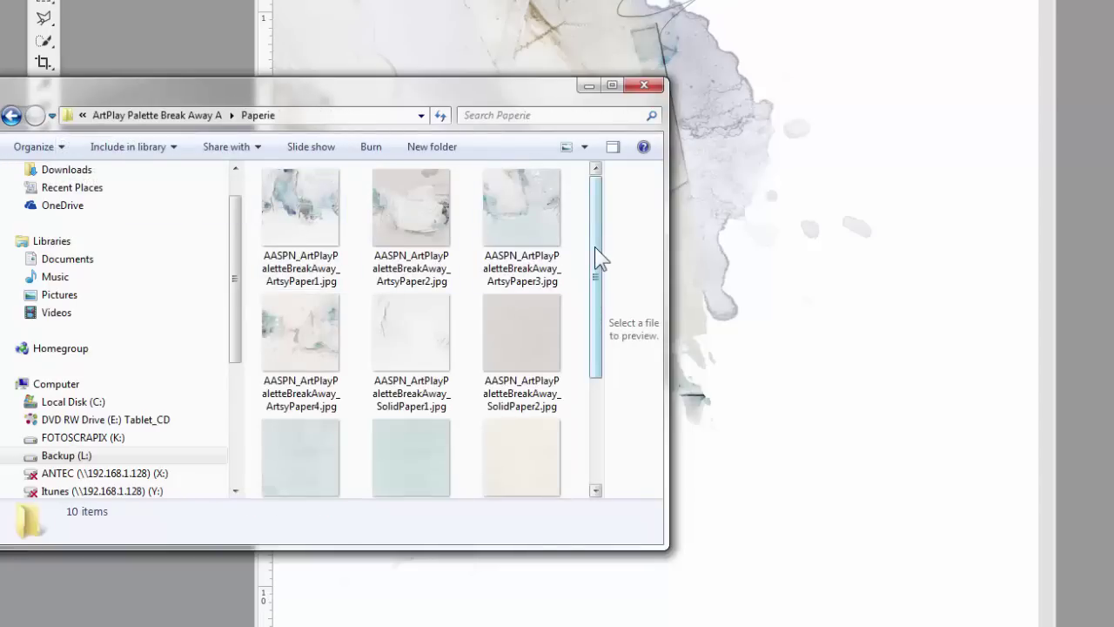
Step: Place AASPN_ArtPlayPaletteBreakAway_SolidPaper3.jpg at full page size directly above the Background layer and commit the placement
mouse_move(594, 246)
mouse_down()
mouse_move(599, 274)
mouse_move(599, 252)
mouse_up()
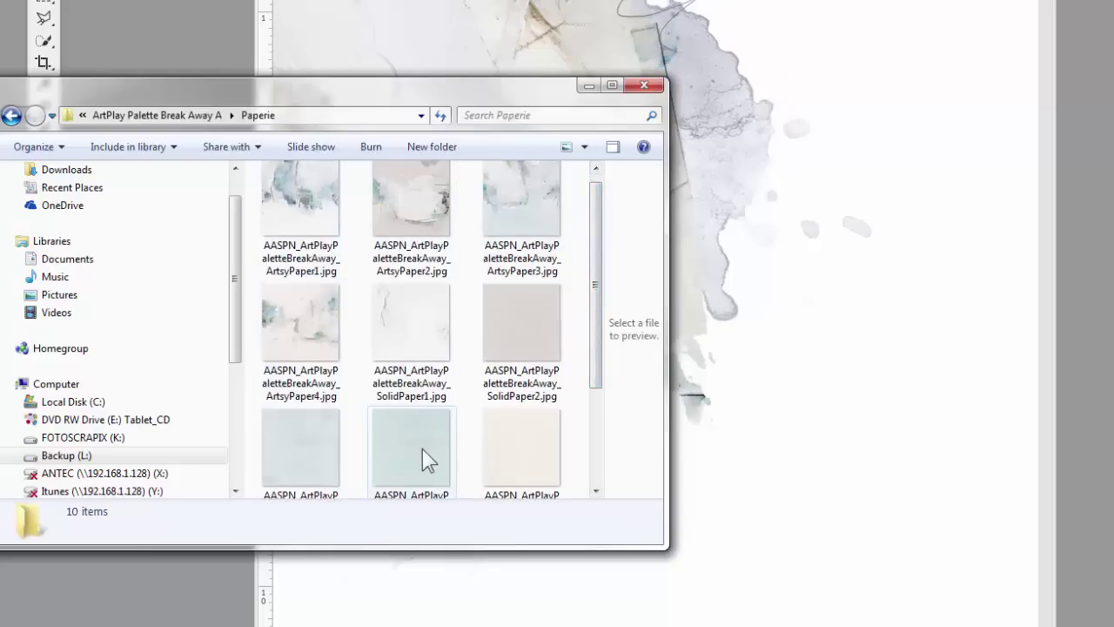
drag(598, 359, 595, 418)
click(290, 343)
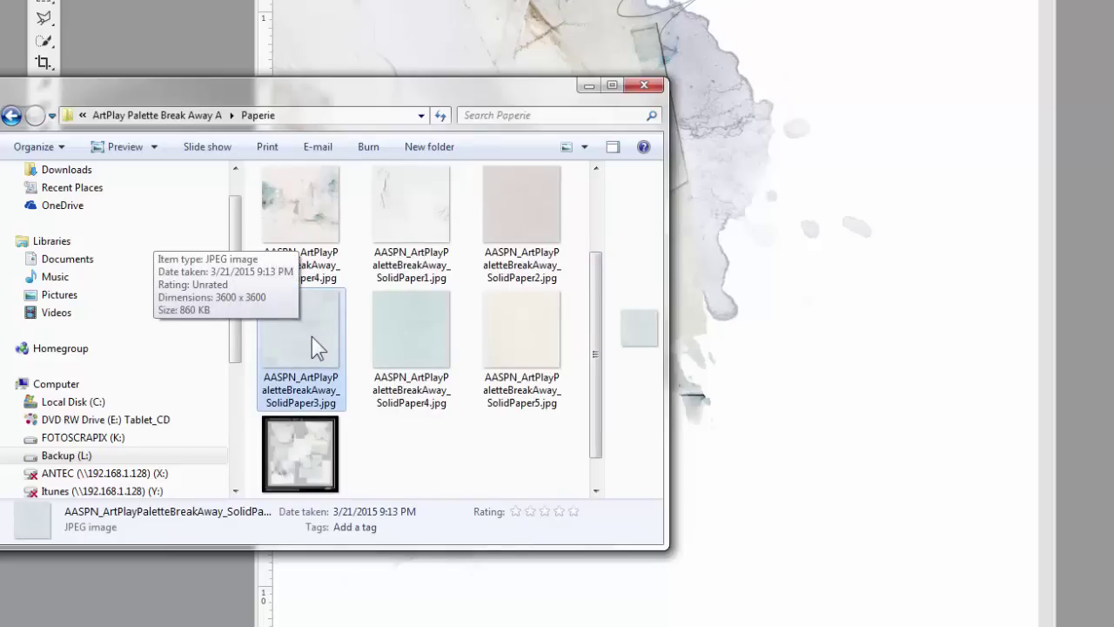
drag(311, 336, 746, 248)
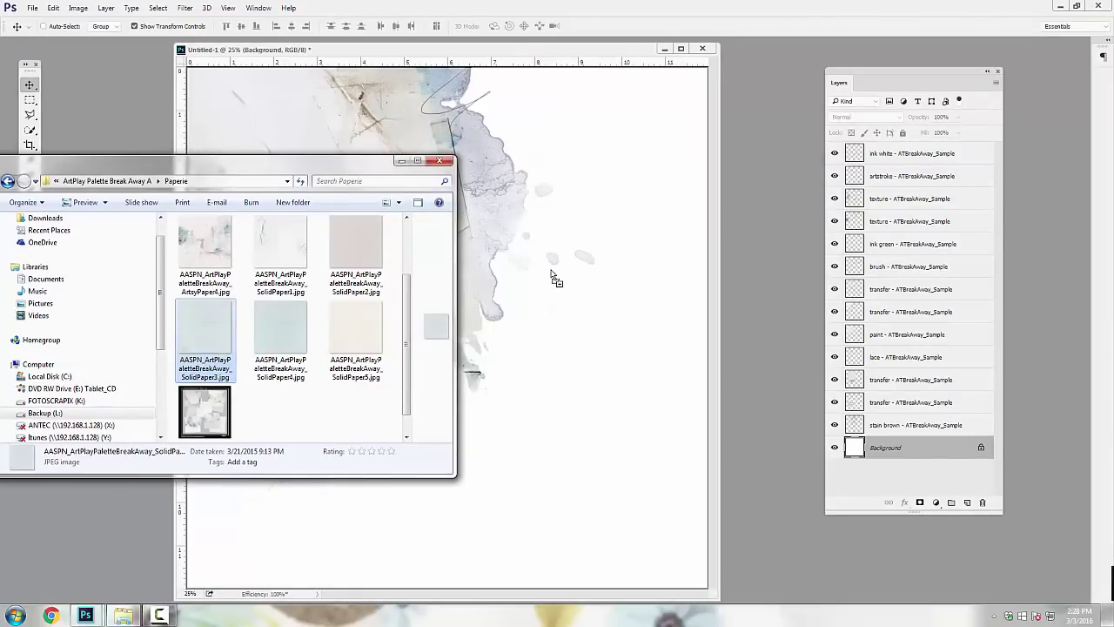
drag(550, 273, 553, 272)
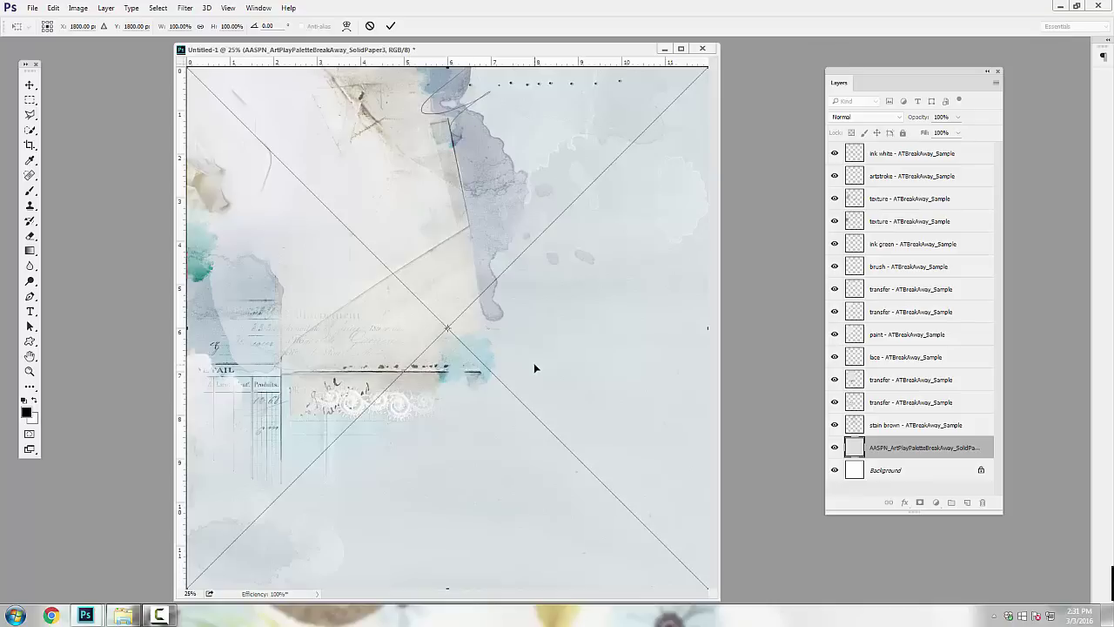
key(Return)
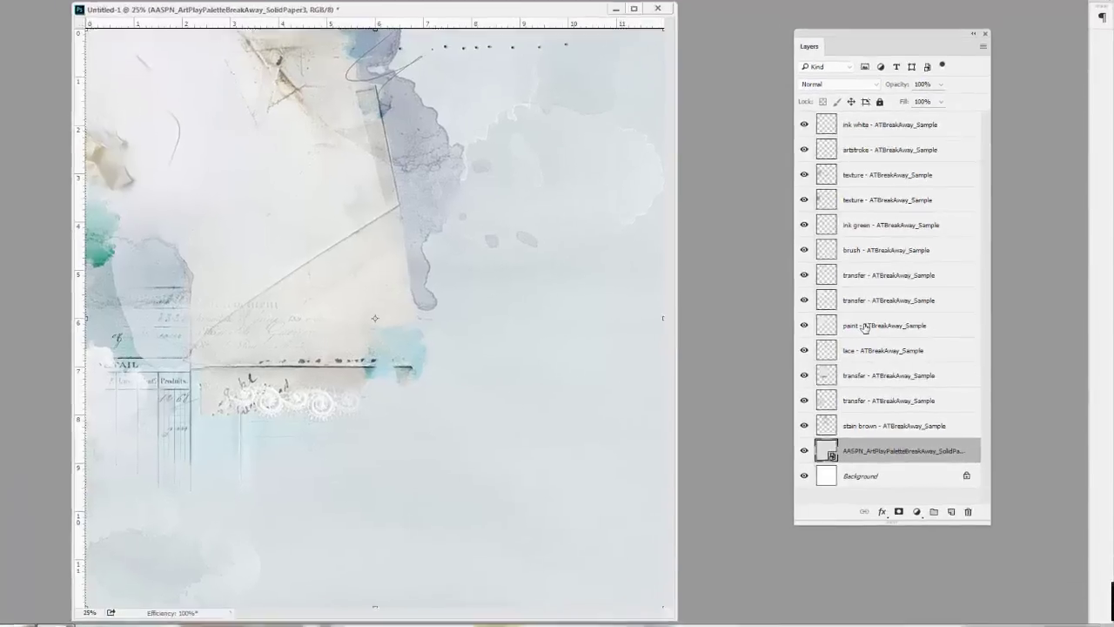
Step: Examine what the paint layer and the two transfer layers above it contribute by hiding and showing each one
click(864, 325)
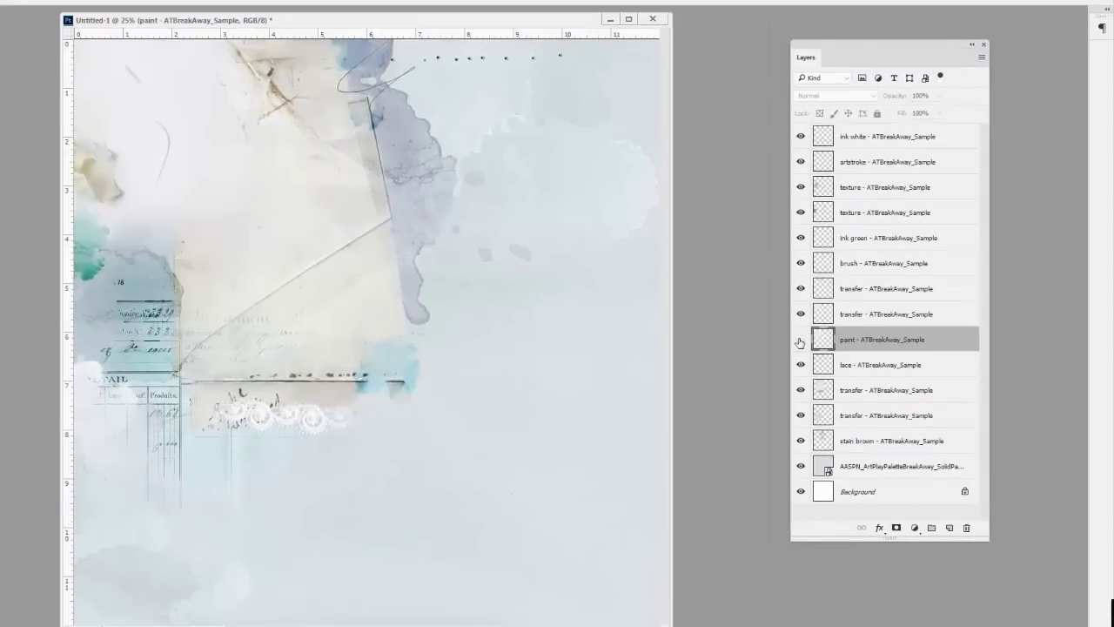
click(801, 341)
click(801, 338)
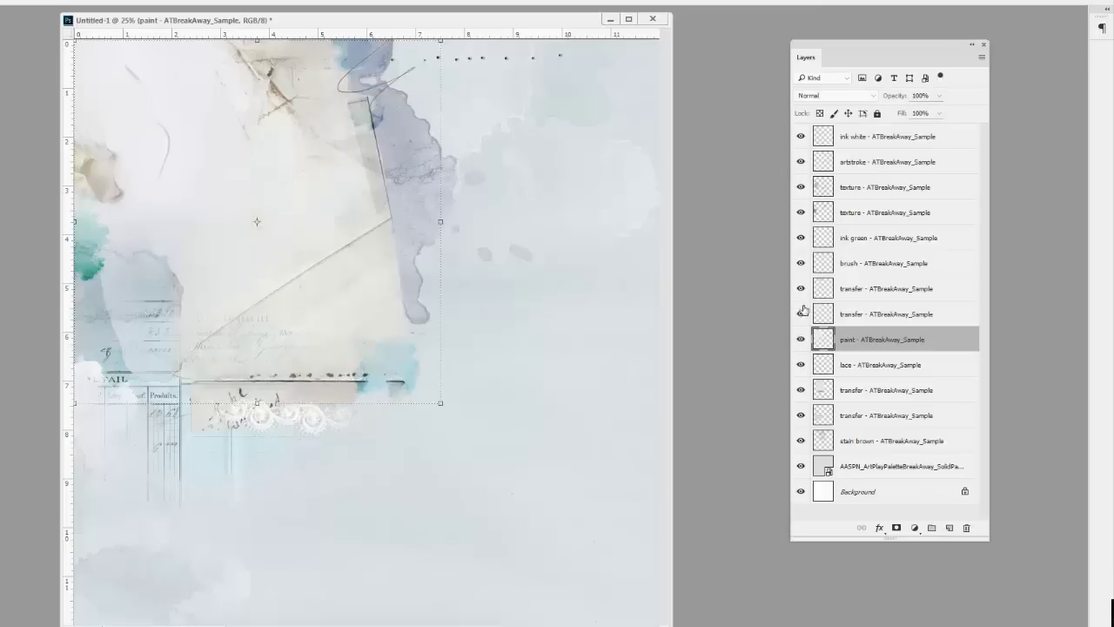
click(801, 314)
click(801, 314)
click(800, 289)
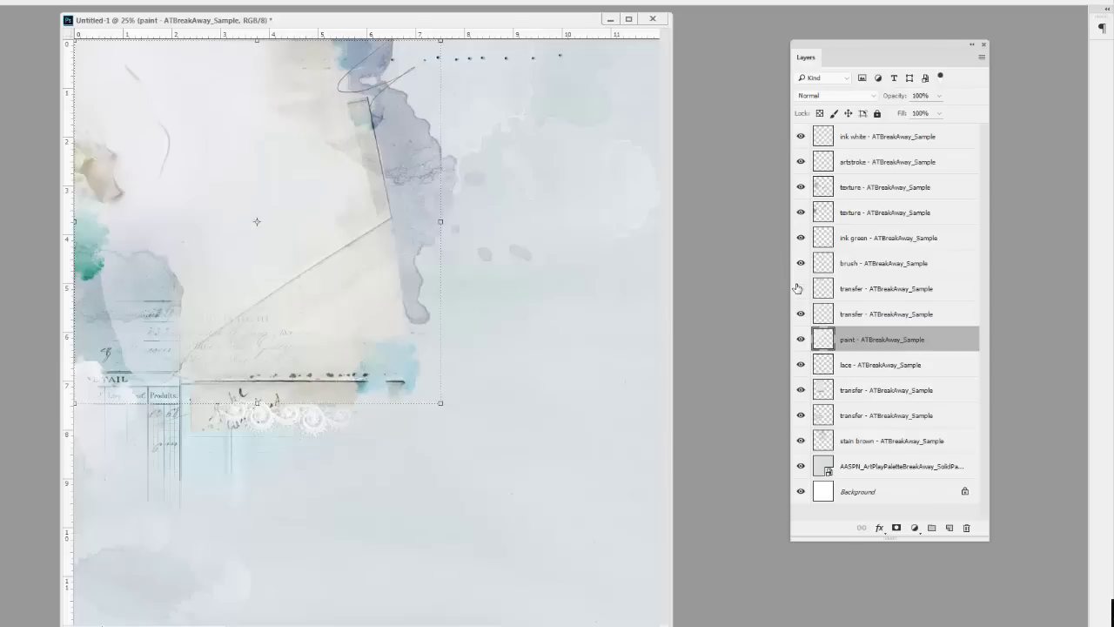
click(800, 289)
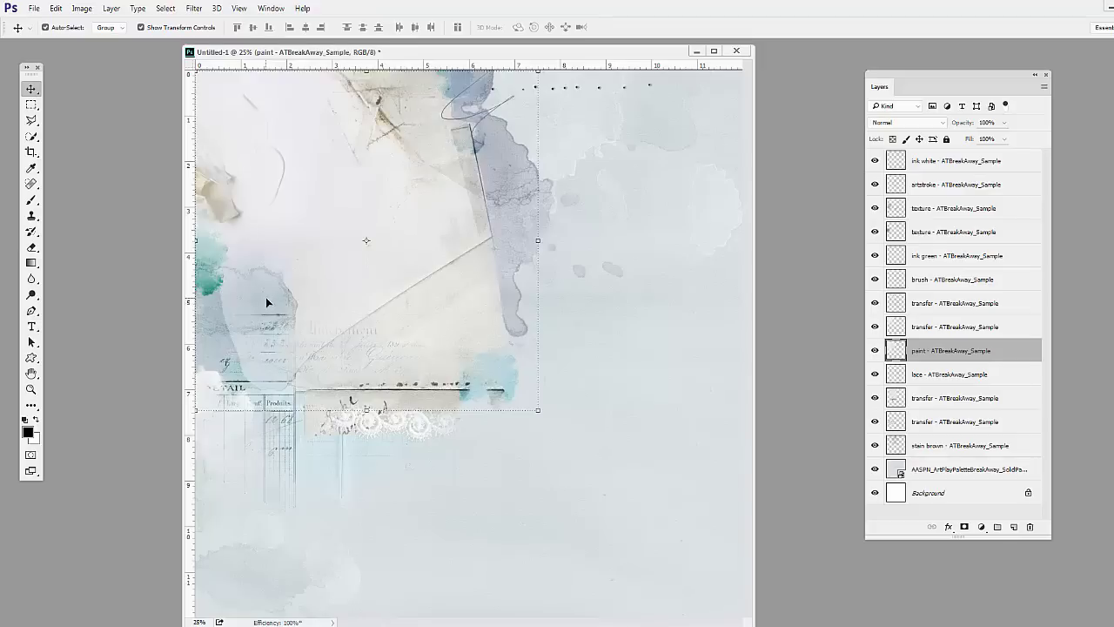
Step: Identify which layers hold the texture, stain, brush and lace details by selecting those elements of the design
click(270, 303)
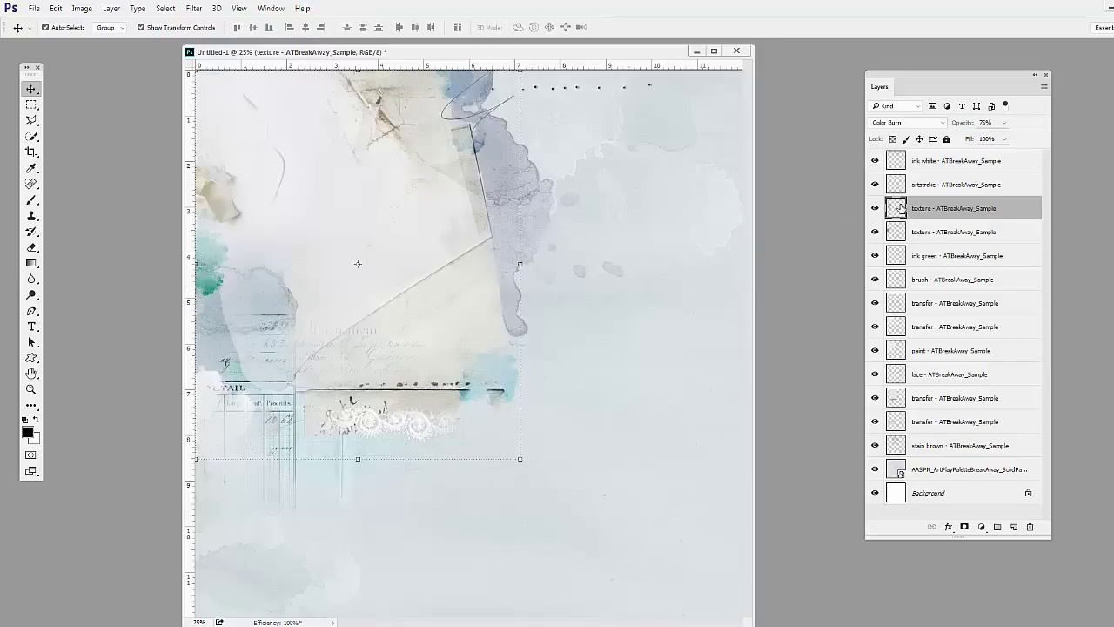
click(496, 138)
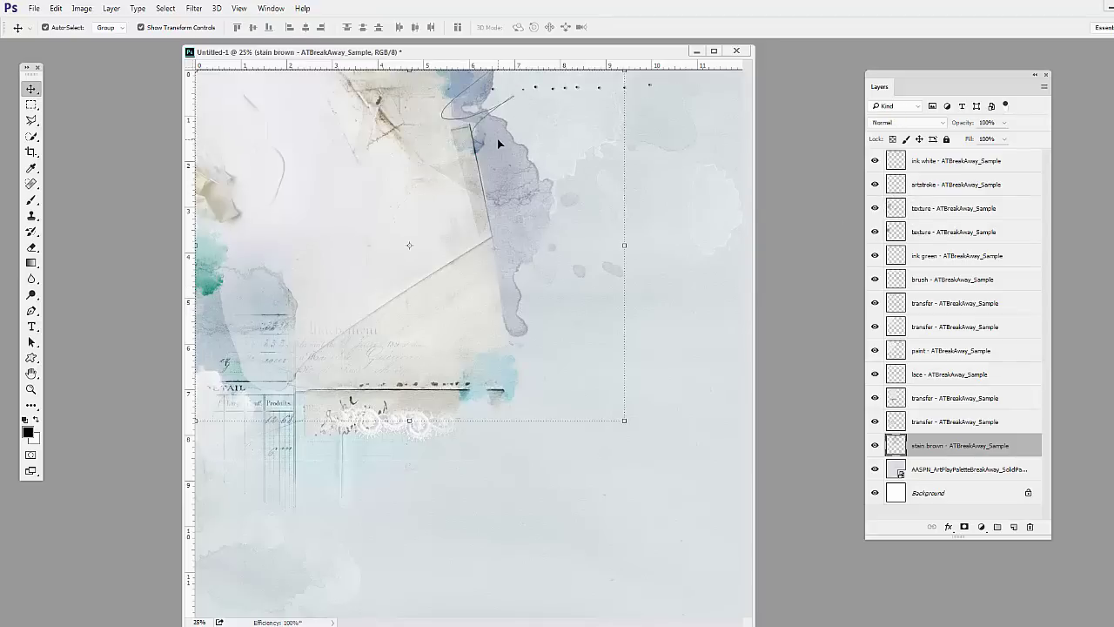
click(464, 156)
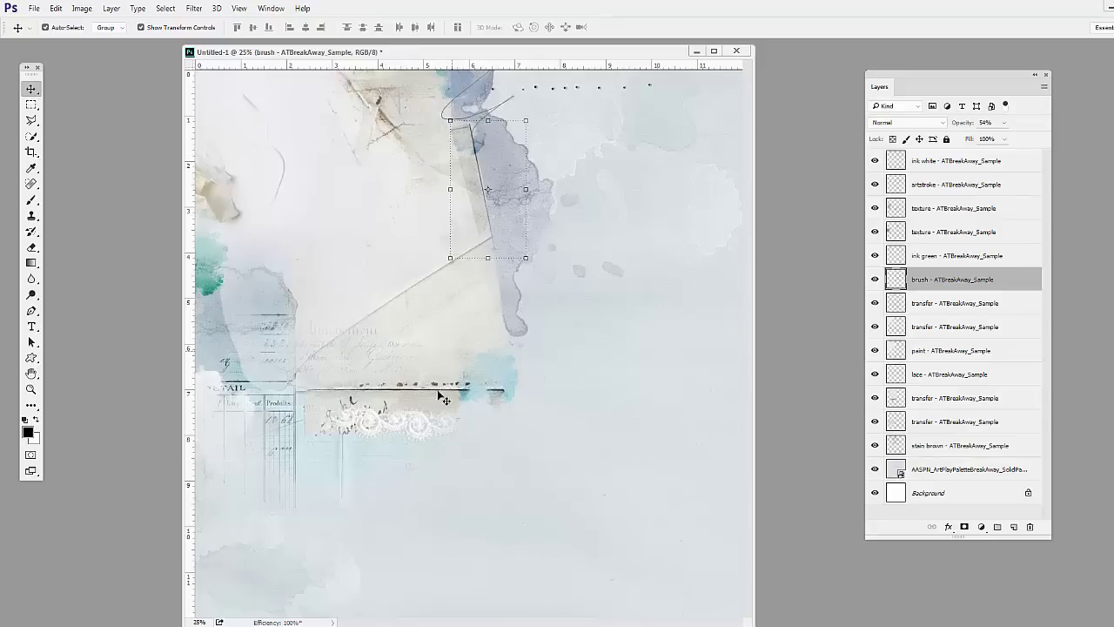
click(496, 393)
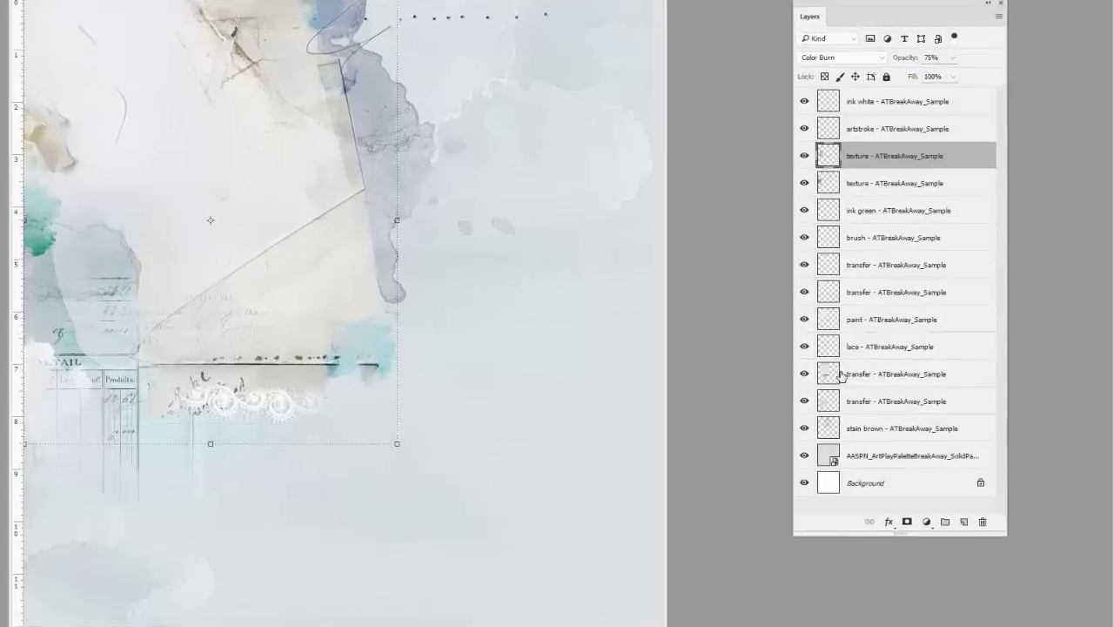
click(798, 363)
click(791, 331)
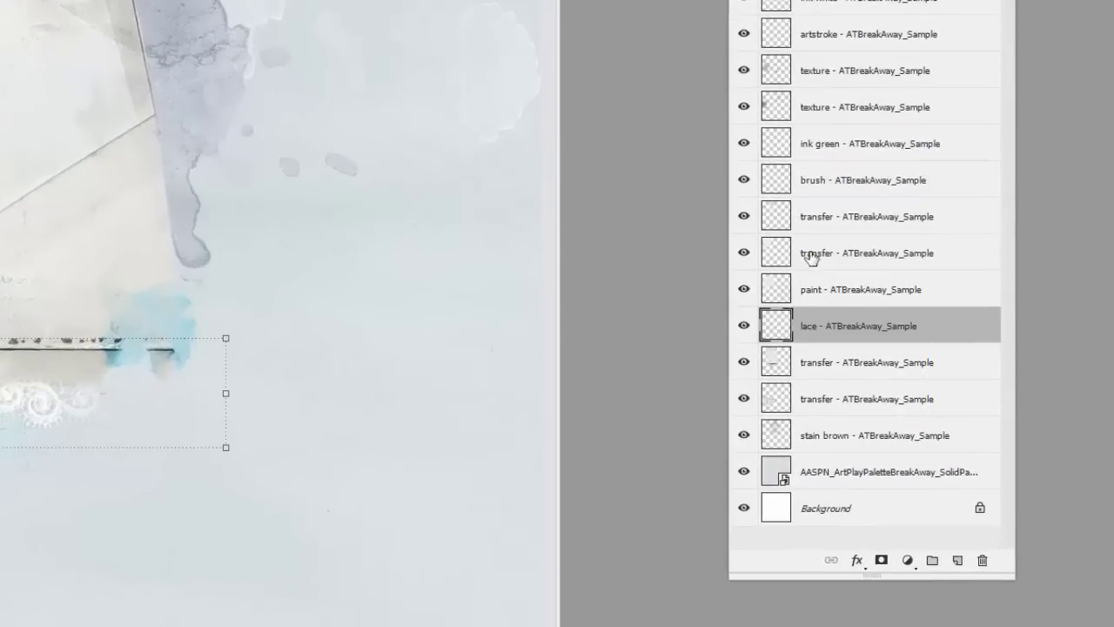
Step: Select the transfer layer directly above the paint layer and check its shape by toggling its visibility
click(812, 256)
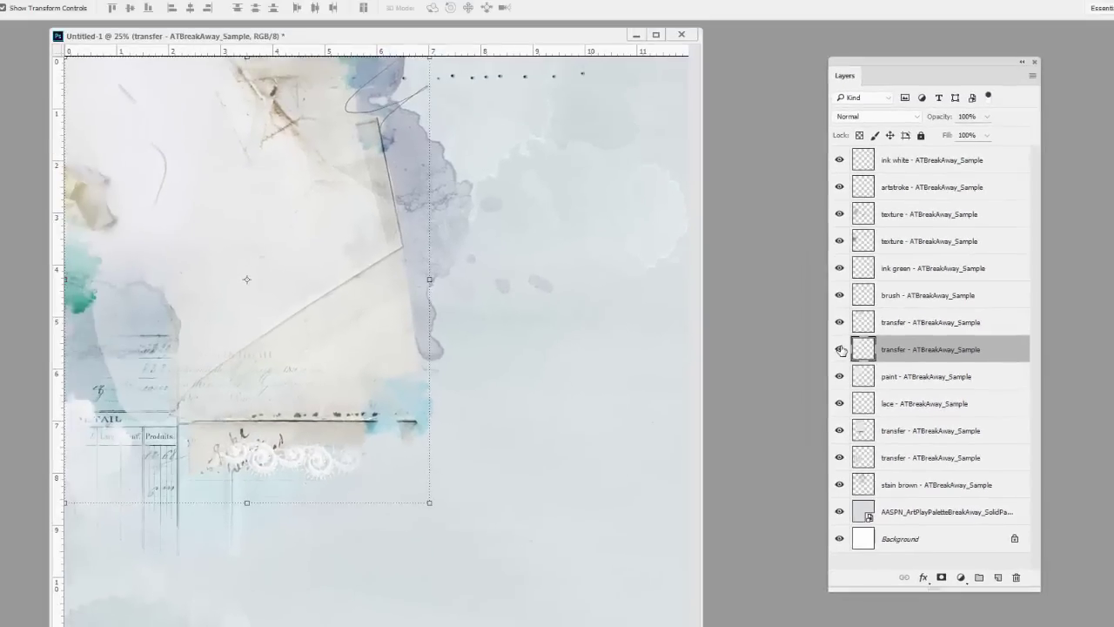
click(839, 350)
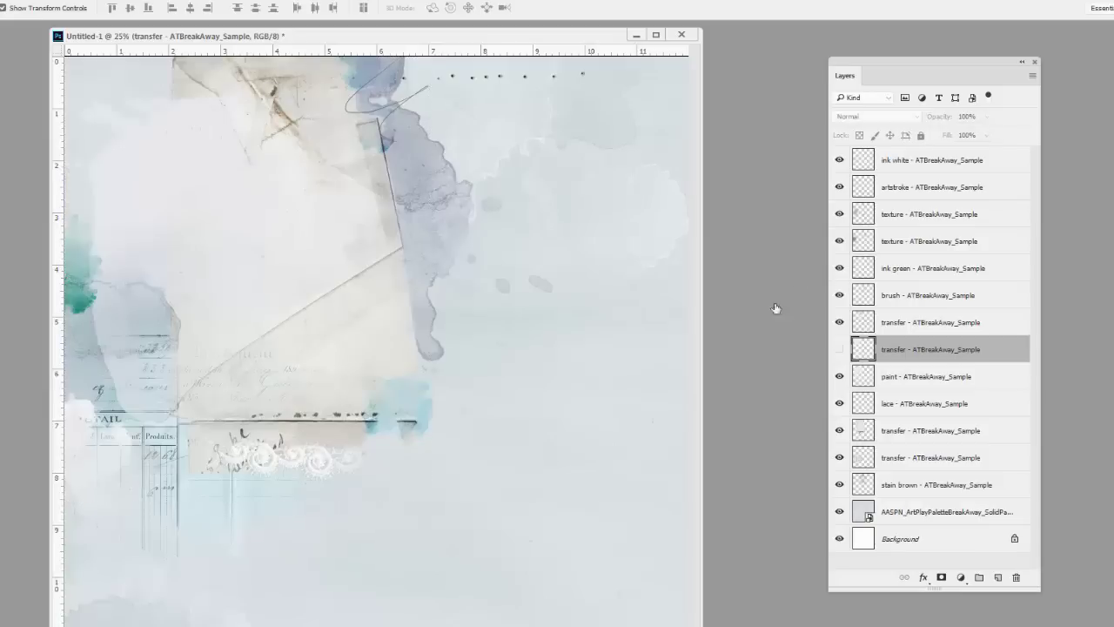
click(840, 351)
click(840, 353)
click(839, 351)
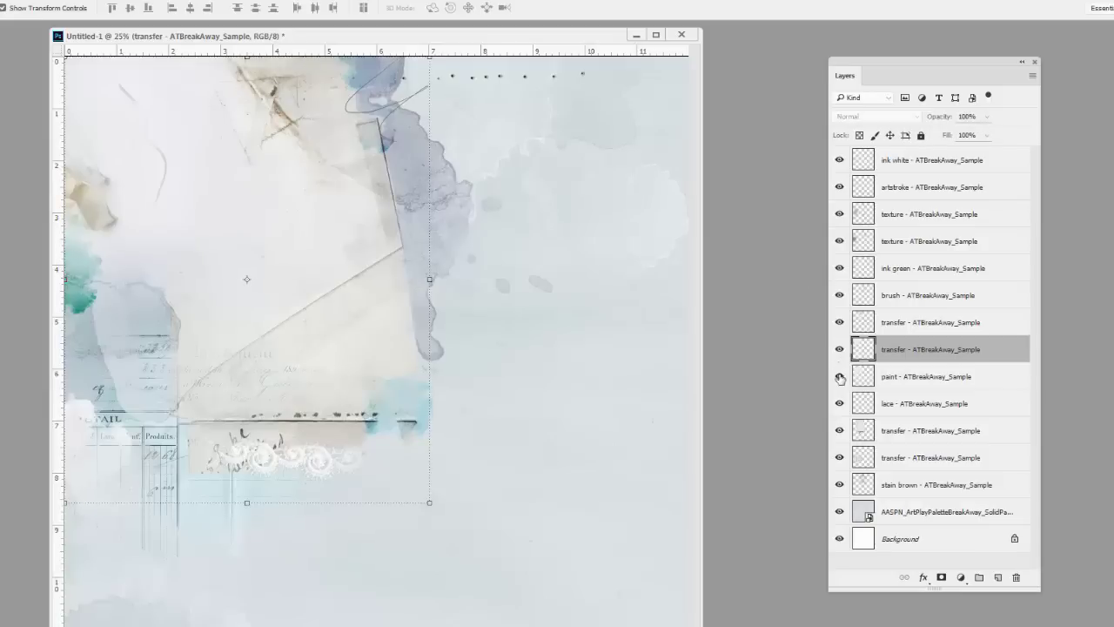
click(840, 377)
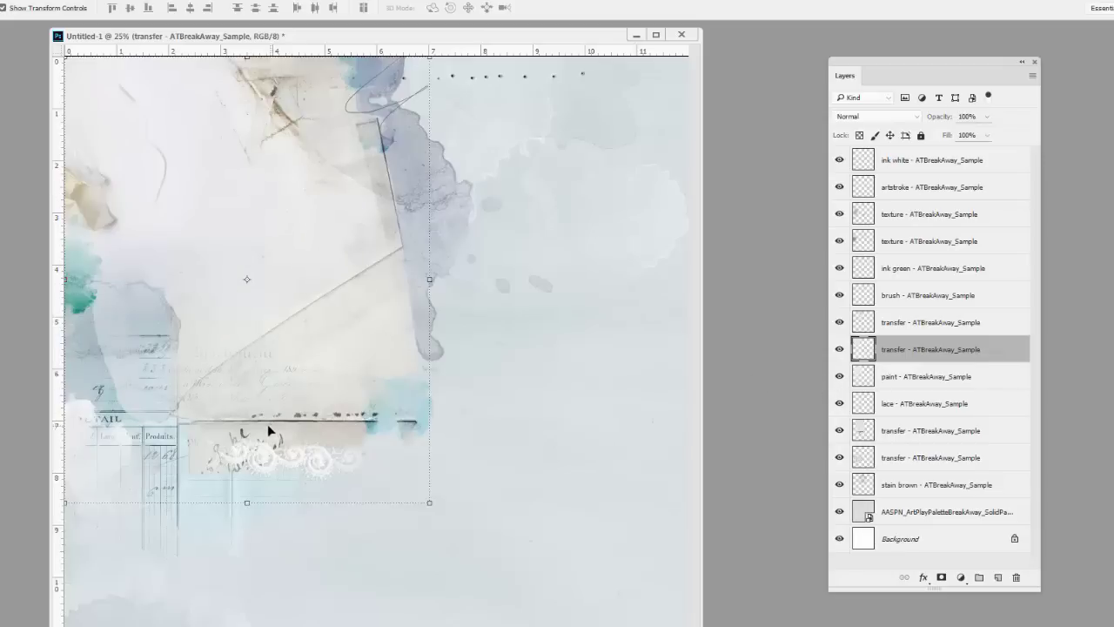
Step: Place IMG_3494.jpg from the Break Away folder in Windows Explorer above the selected transfer layer
click(128, 614)
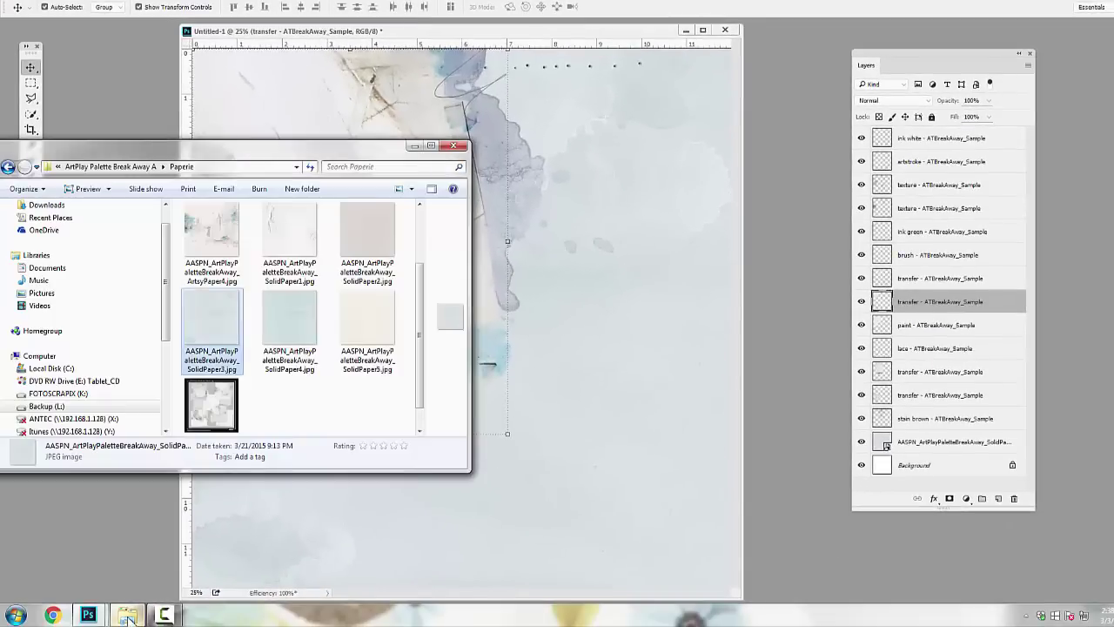
click(58, 167)
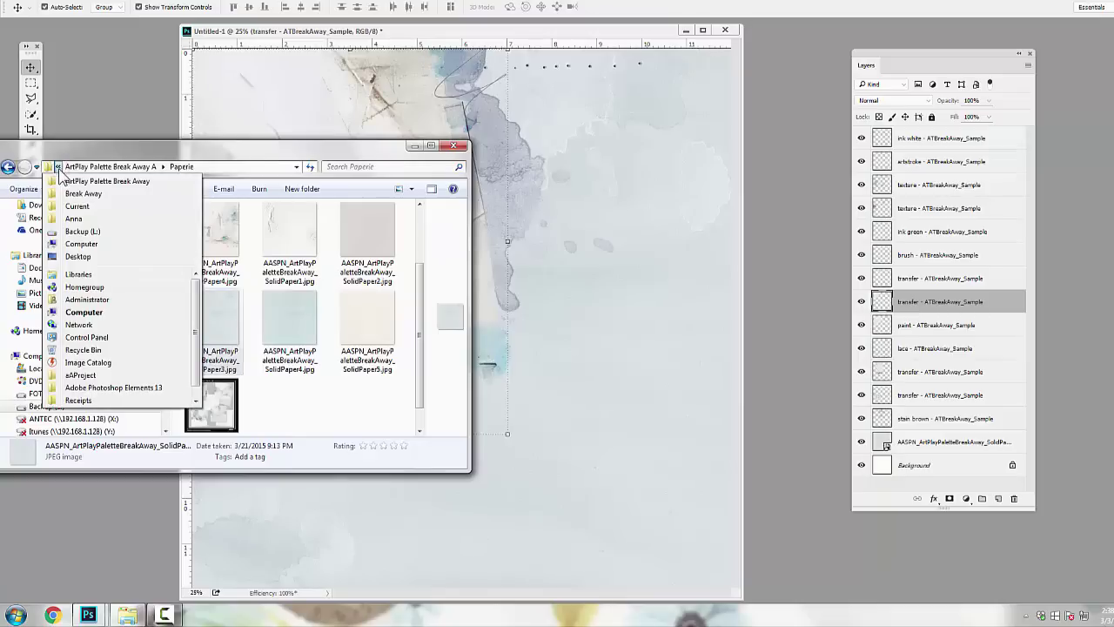
click(97, 219)
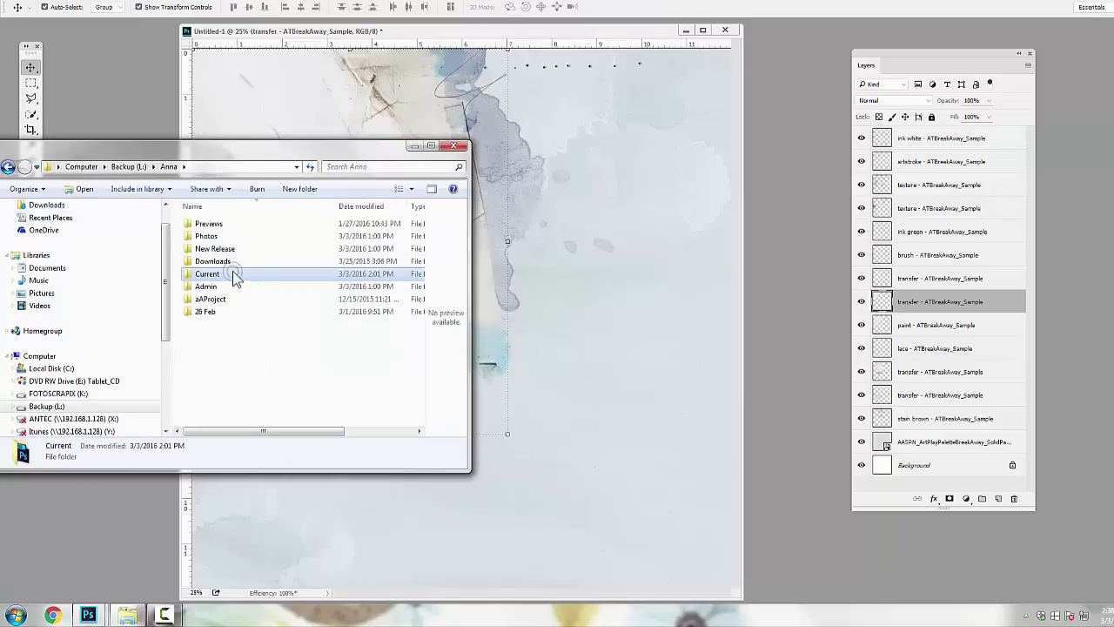
double_click(232, 272)
double_click(218, 246)
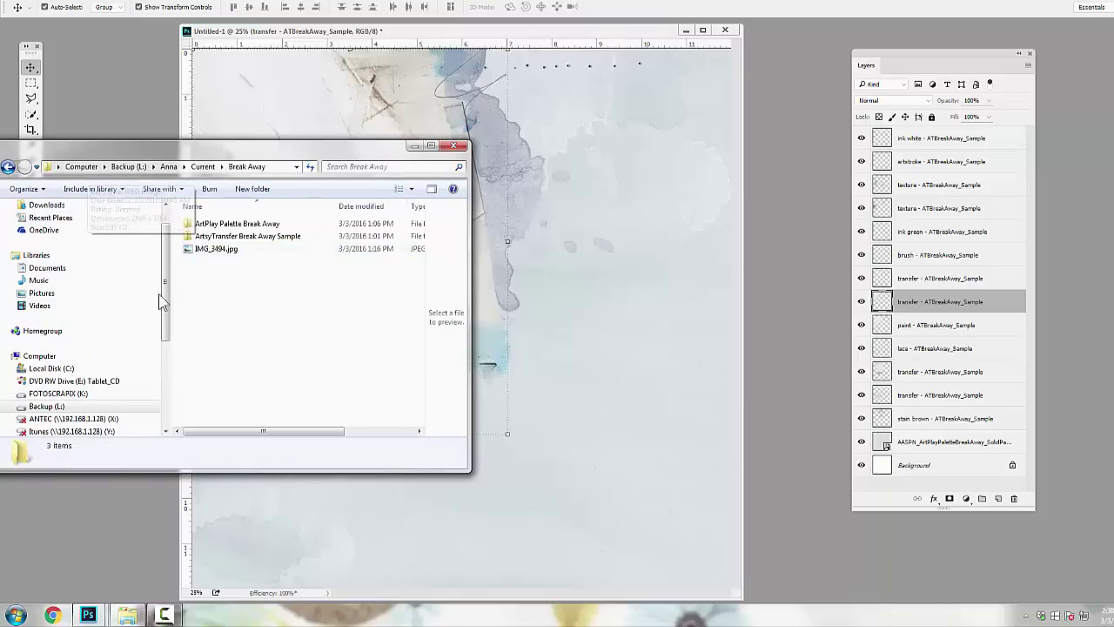
drag(223, 247, 540, 291)
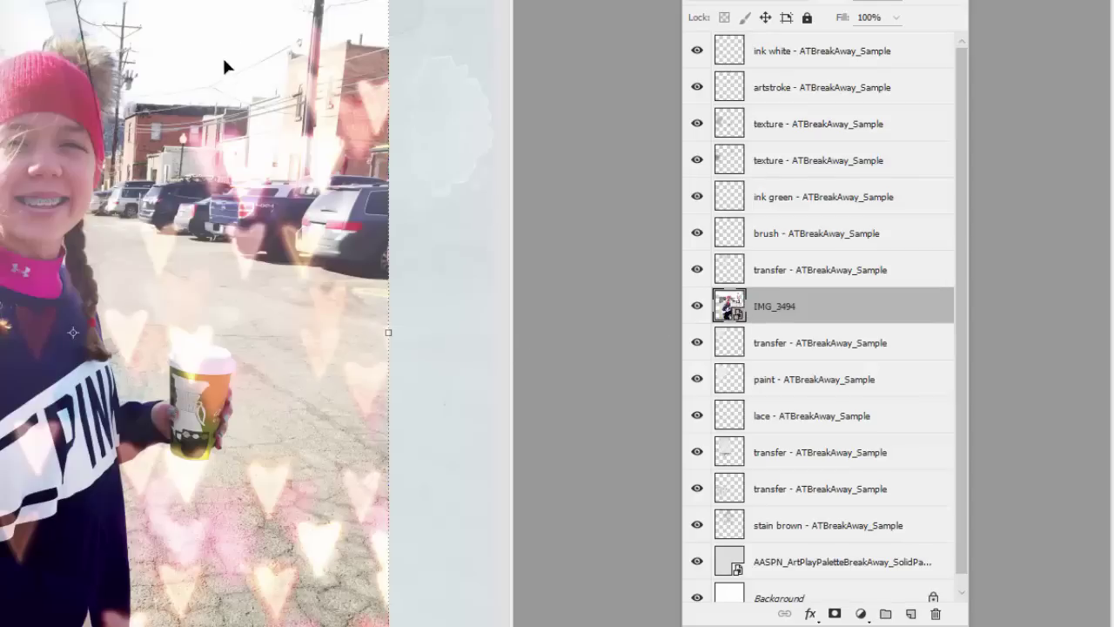
Step: Clip the IMG_3494 photo to the transfer layer beneath it and position it in the page's upper-left area
drag(224, 66, 34, 0)
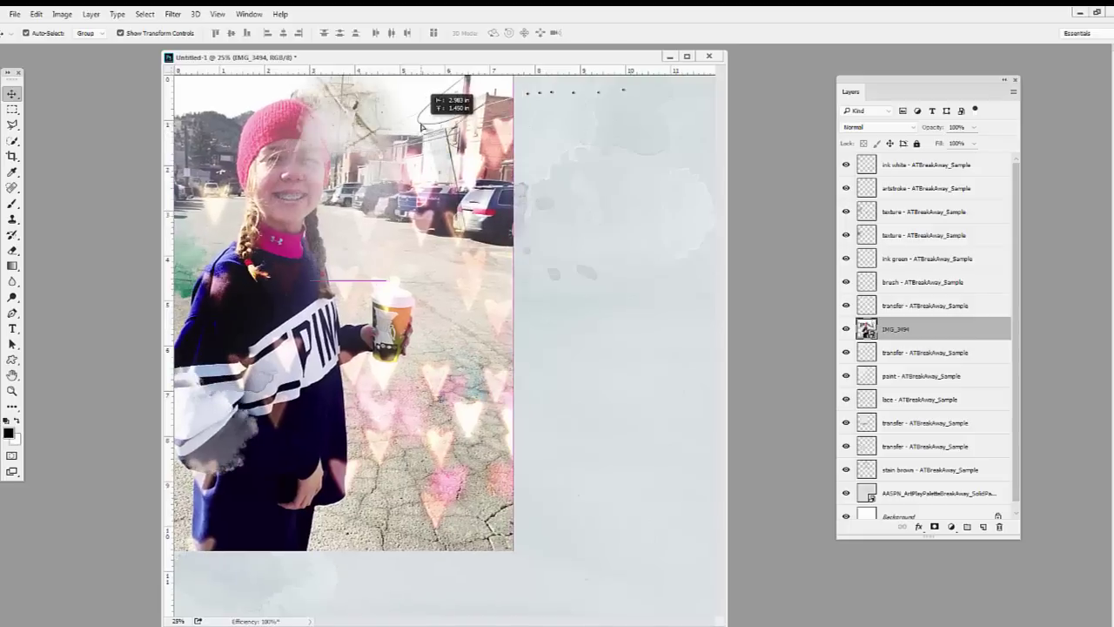
drag(421, 127, 420, 126)
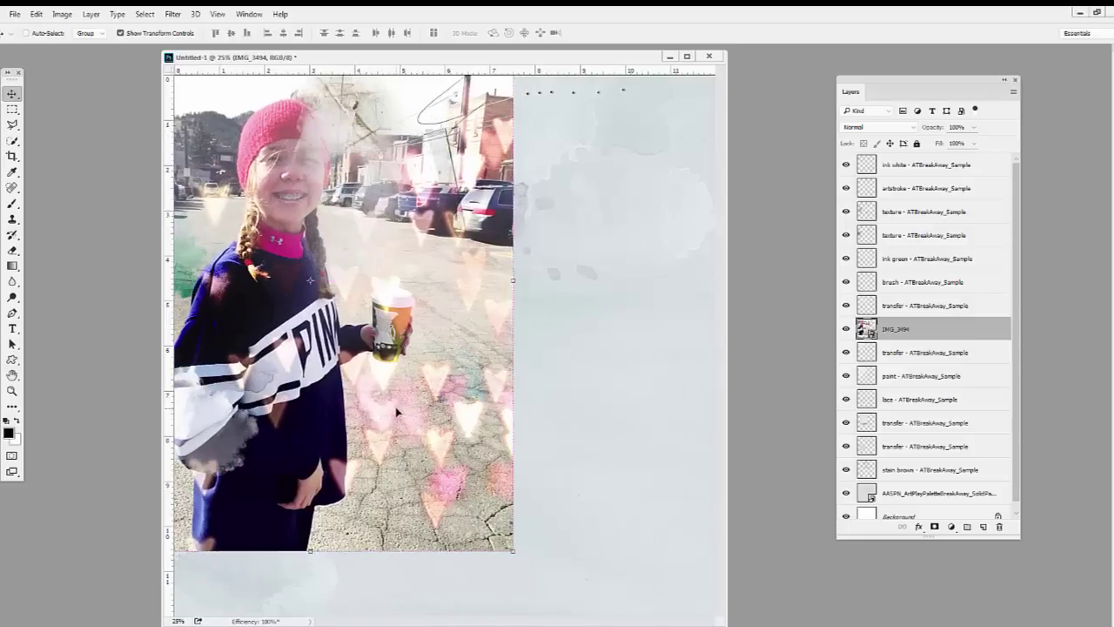
key(ctrl+alt+g)
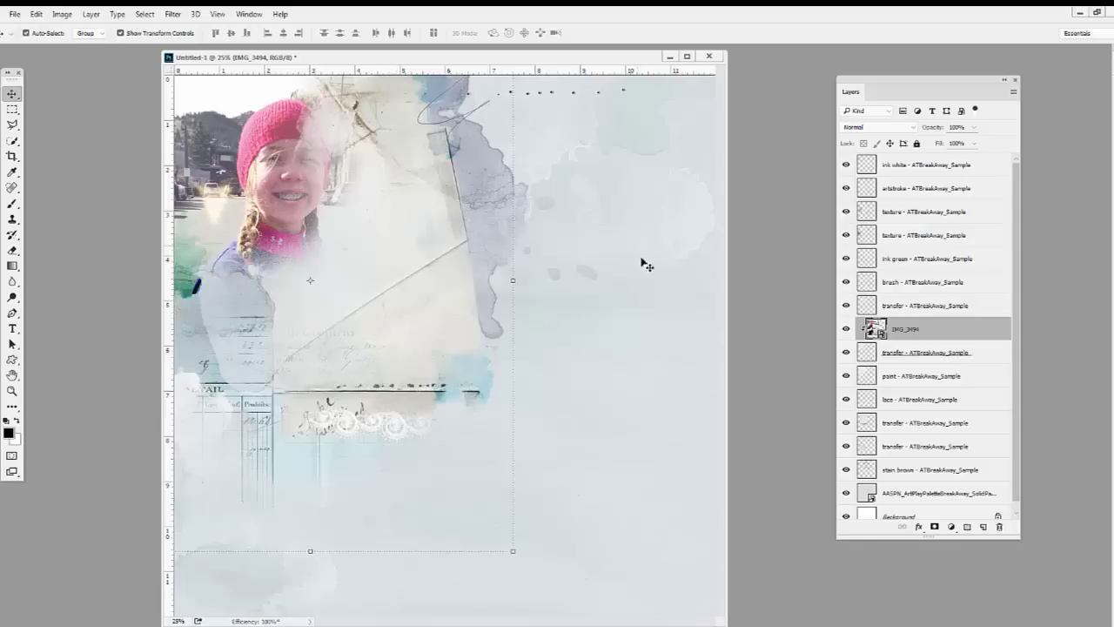
drag(249, 208, 216, 159)
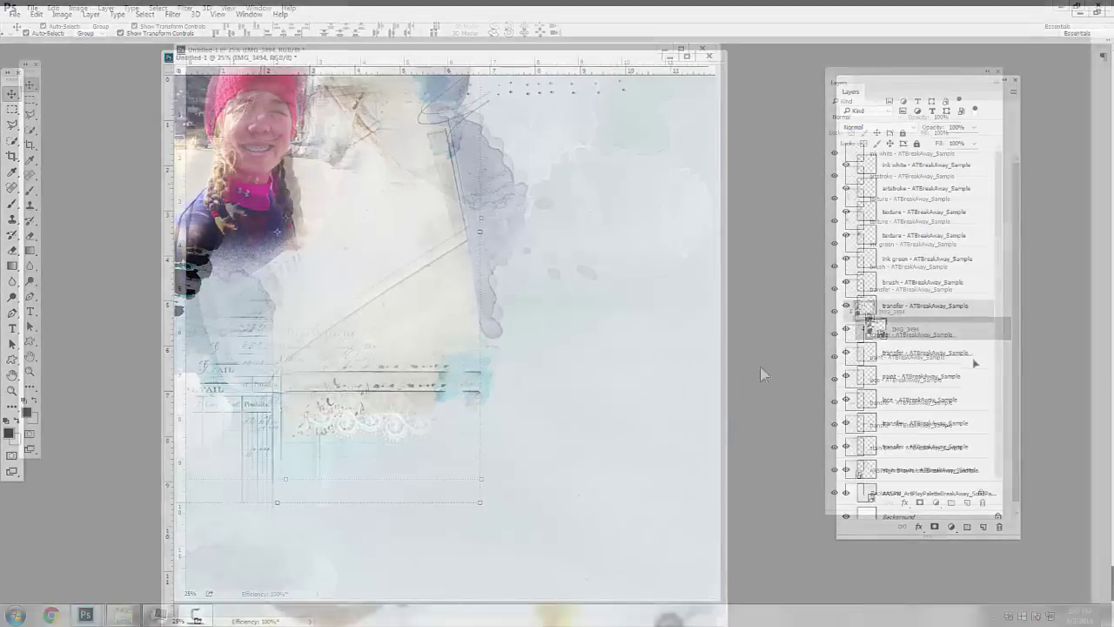
Step: Delete the clipped IMG_3494 photo layer from the page
mouse_move(904, 328)
mouse_down()
mouse_move(922, 286)
mouse_move(923, 383)
mouse_move(966, 496)
mouse_move(984, 502)
mouse_up()
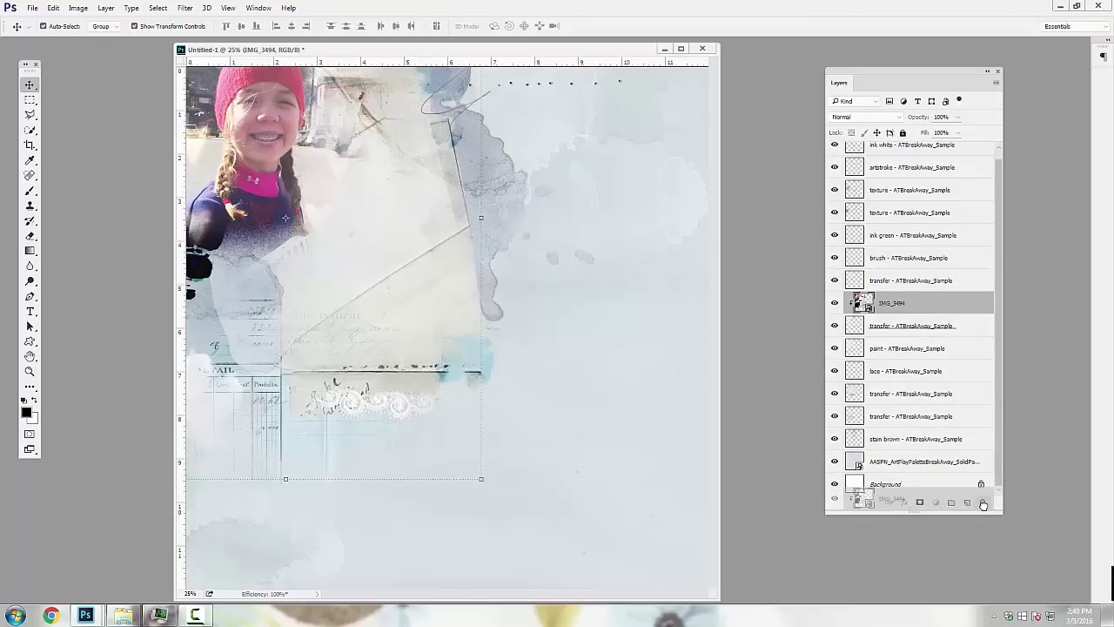
drag(983, 505, 983, 504)
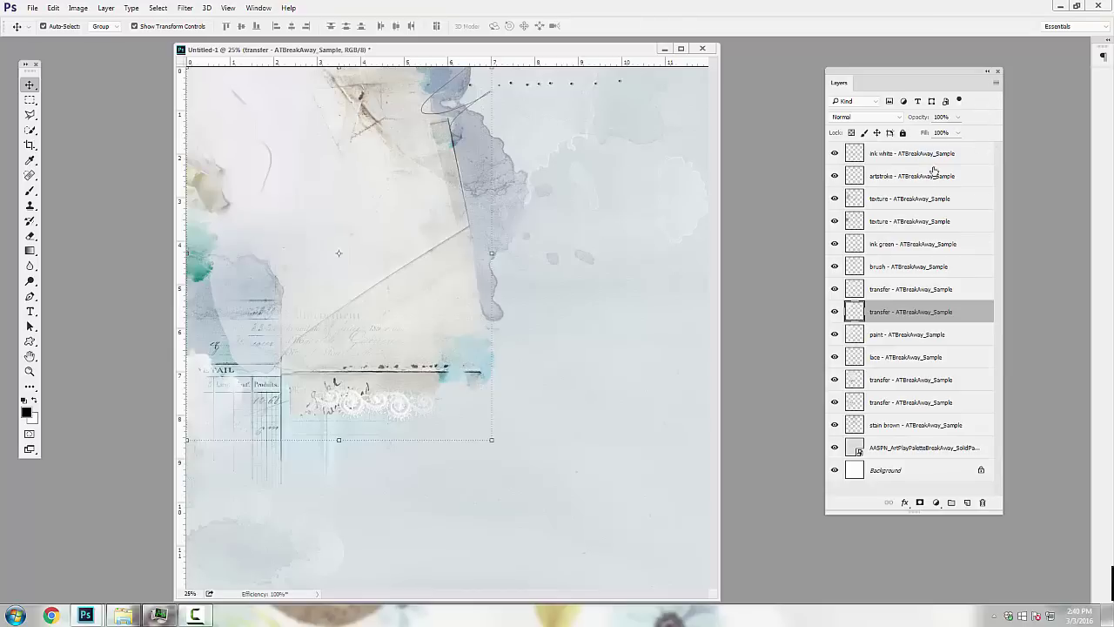
Step: Open IMG_3494.jpg from the Break Away folder in its own floating window and copy the photo onto the layout above the selected transfer layer
click(32, 8)
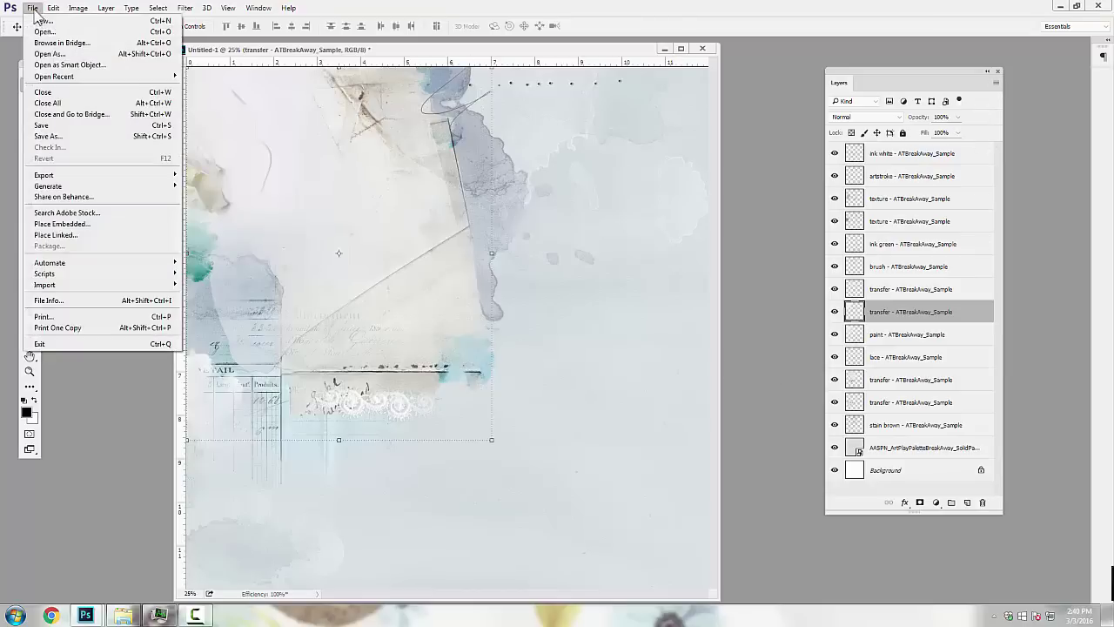
click(41, 41)
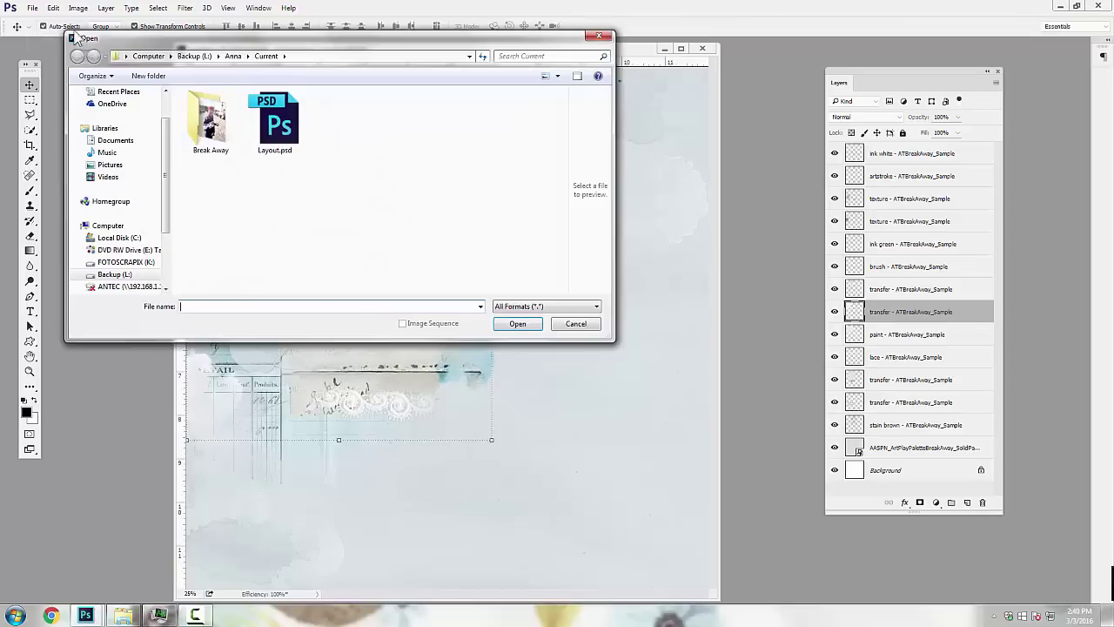
double_click(214, 135)
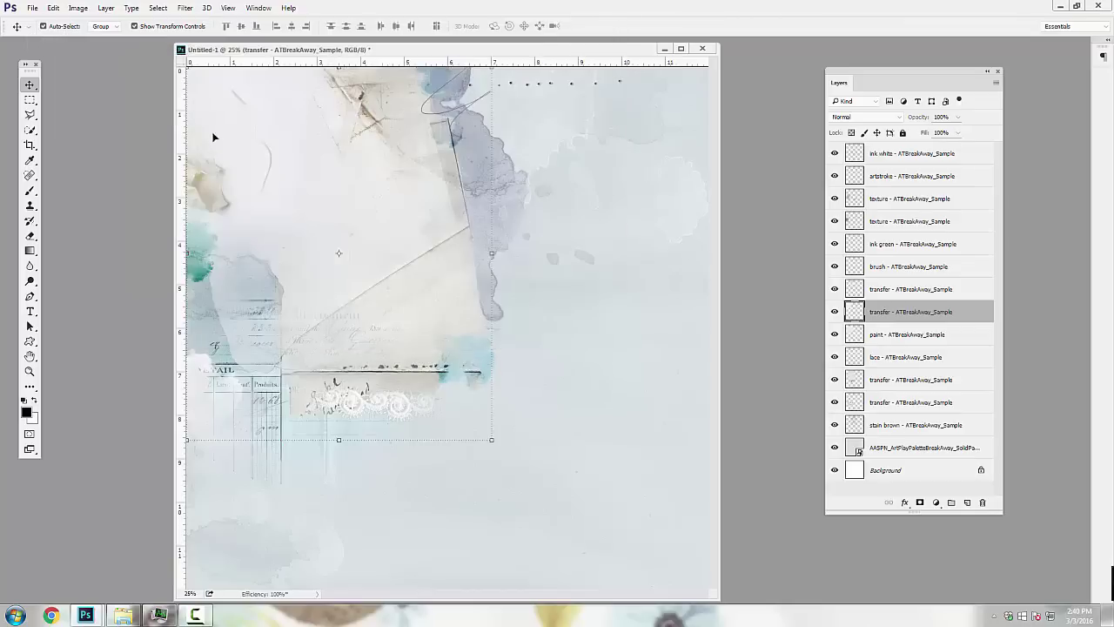
drag(431, 65, 361, 248)
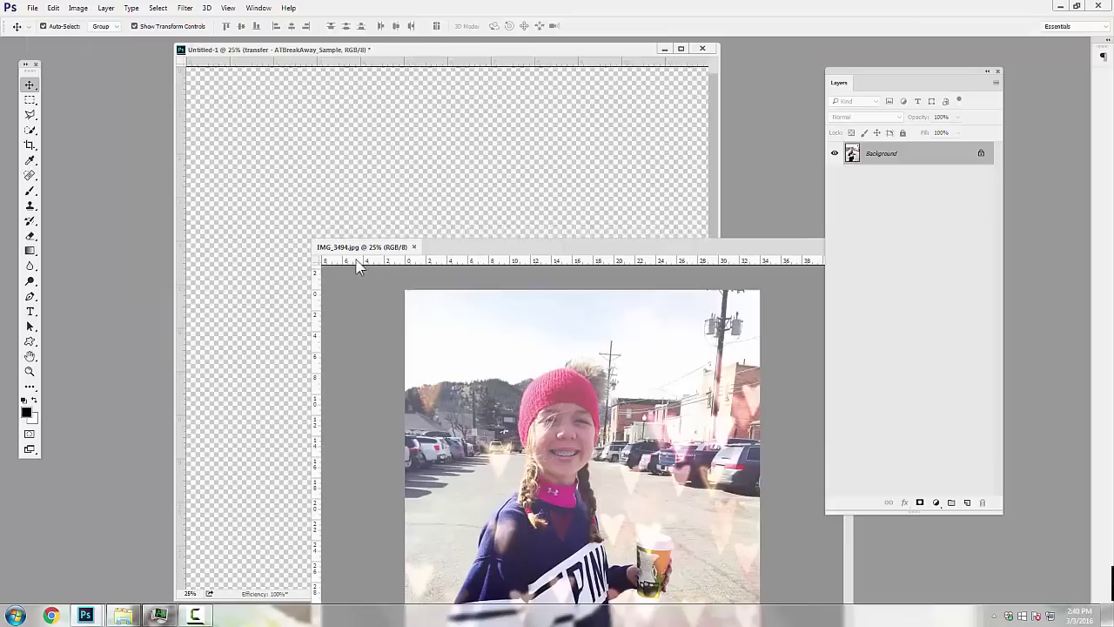
drag(295, 167, 283, 153)
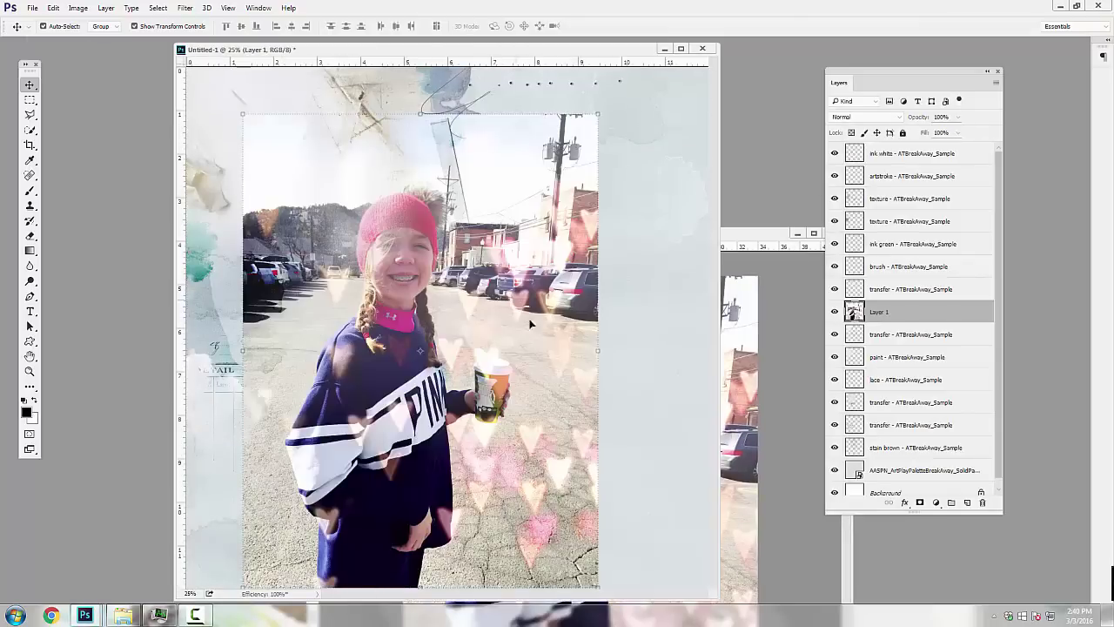
Step: Move the photo to the page's upper-left corner and clip it to the transfer layer directly beneath it
drag(530, 324, 392, 217)
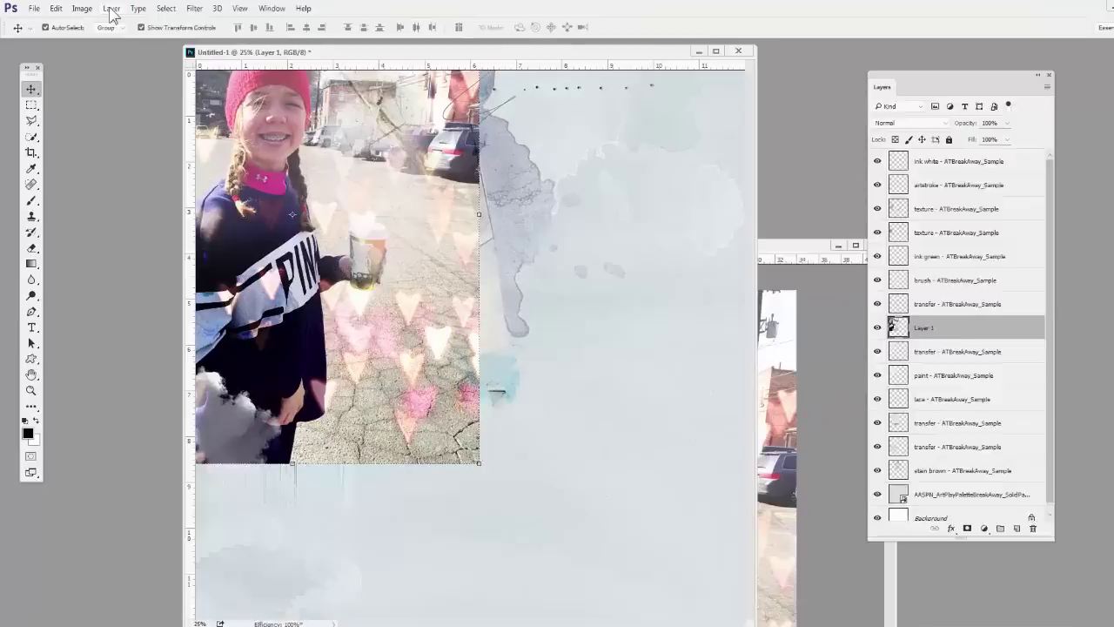
click(105, 8)
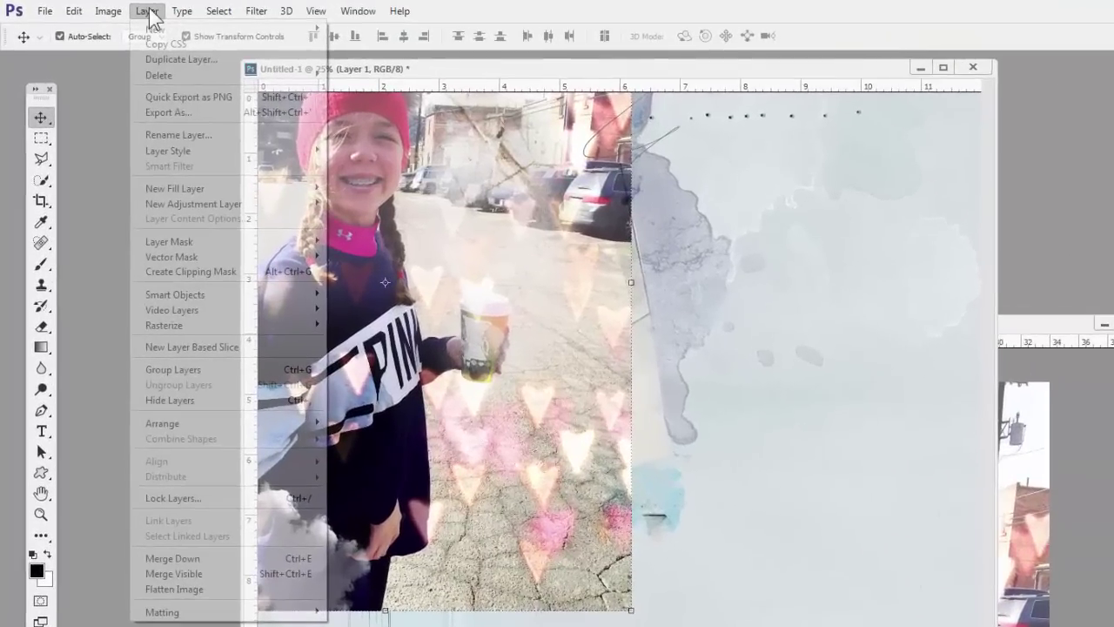
click(207, 272)
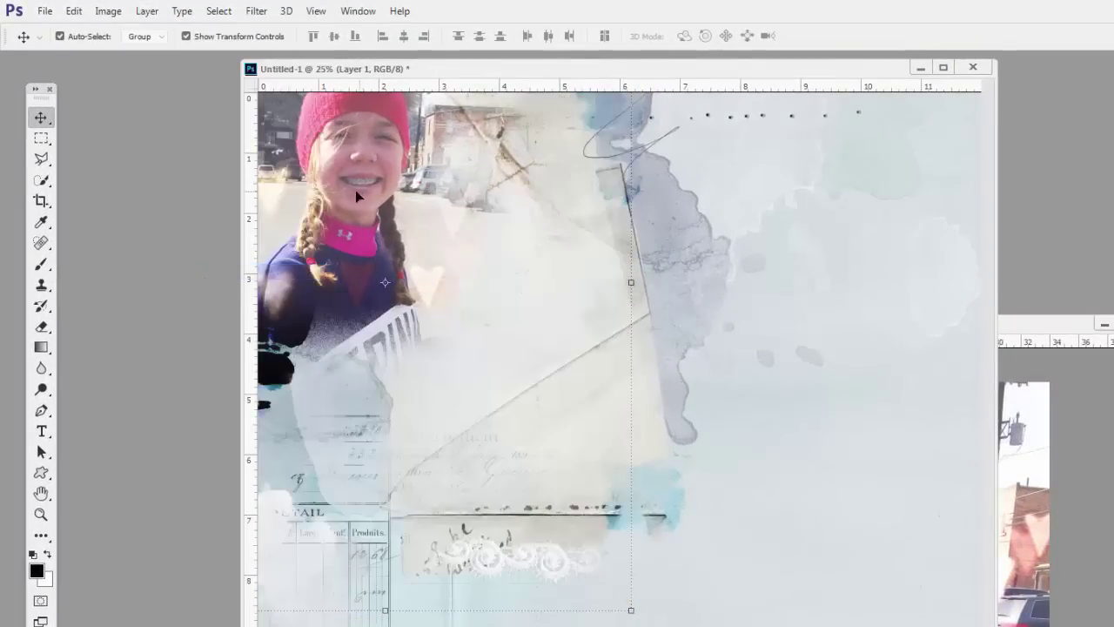
drag(355, 190, 355, 180)
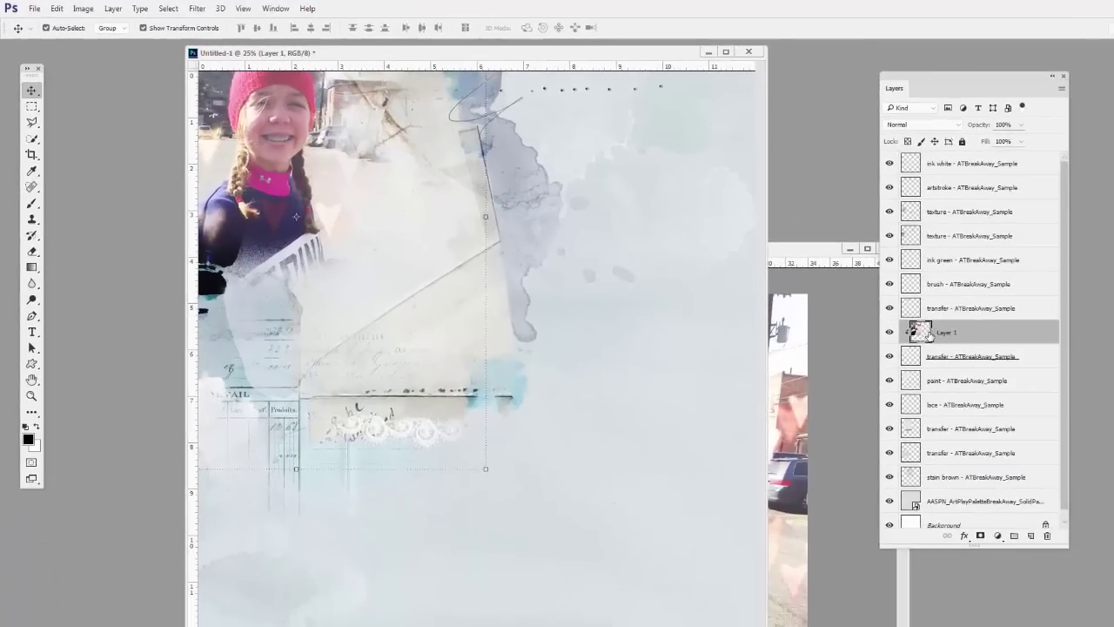
Step: Duplicate the clipped photo layer, move the copy directly above the paint layer, and clip it to the paint
drag(921, 333, 918, 268)
drag(913, 233, 1030, 536)
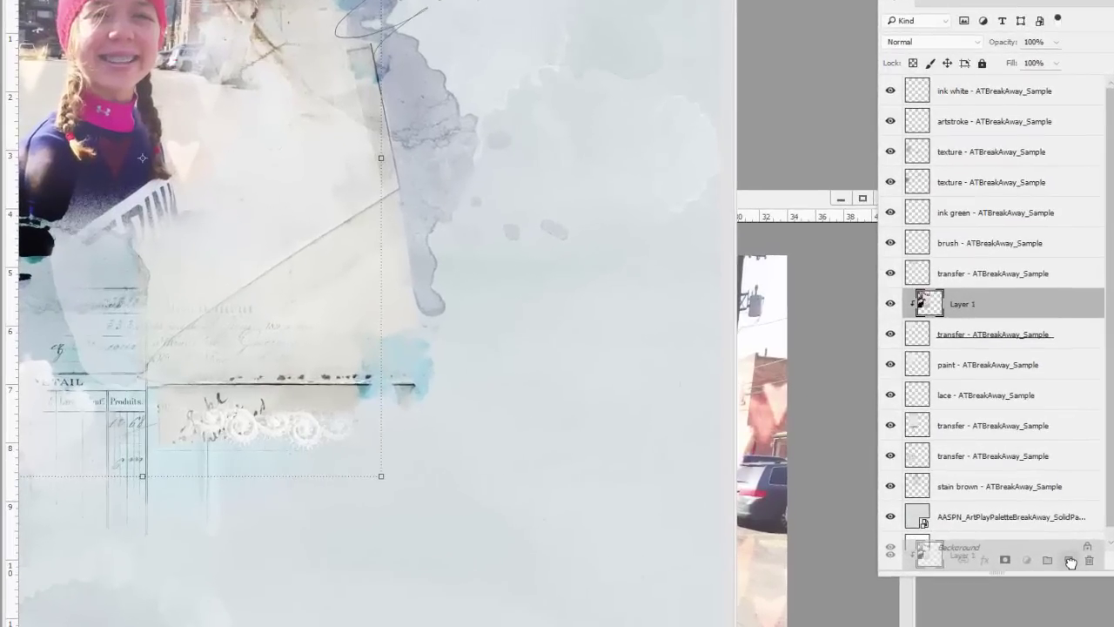
drag(1070, 563, 1069, 561)
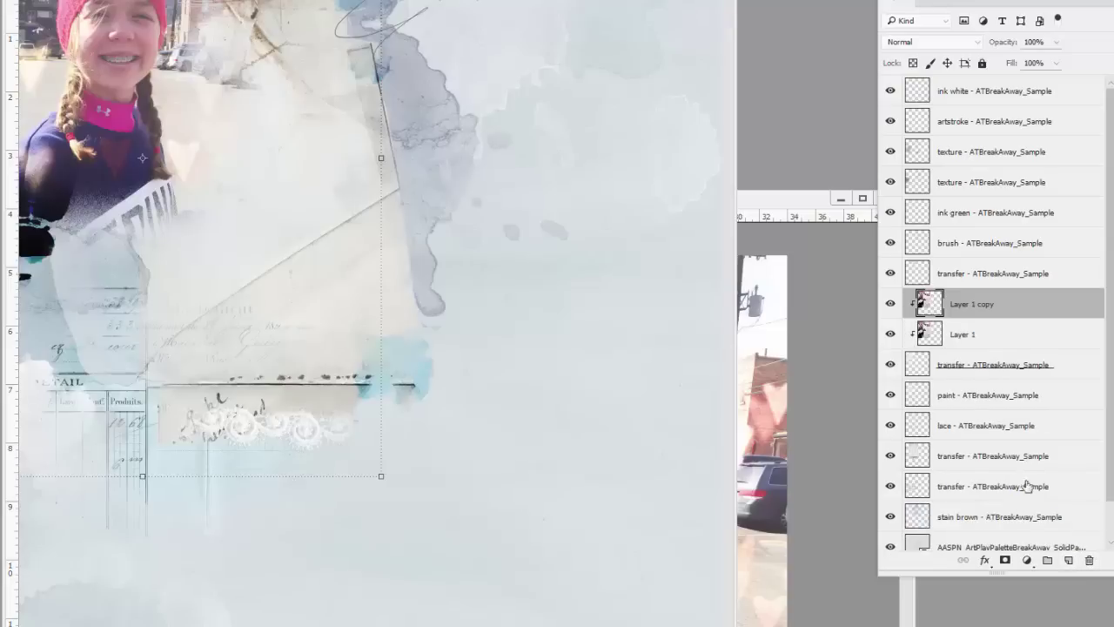
mouse_move(932, 302)
mouse_down()
mouse_move(933, 387)
mouse_move(953, 374)
mouse_move(940, 385)
mouse_up()
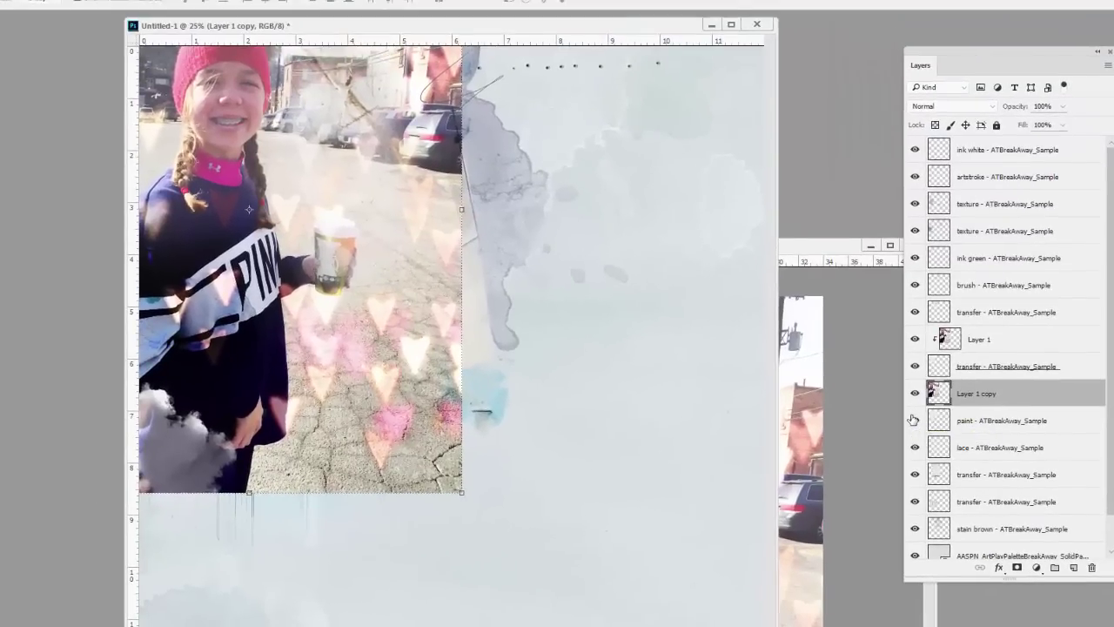
key(ctrl+alt+g)
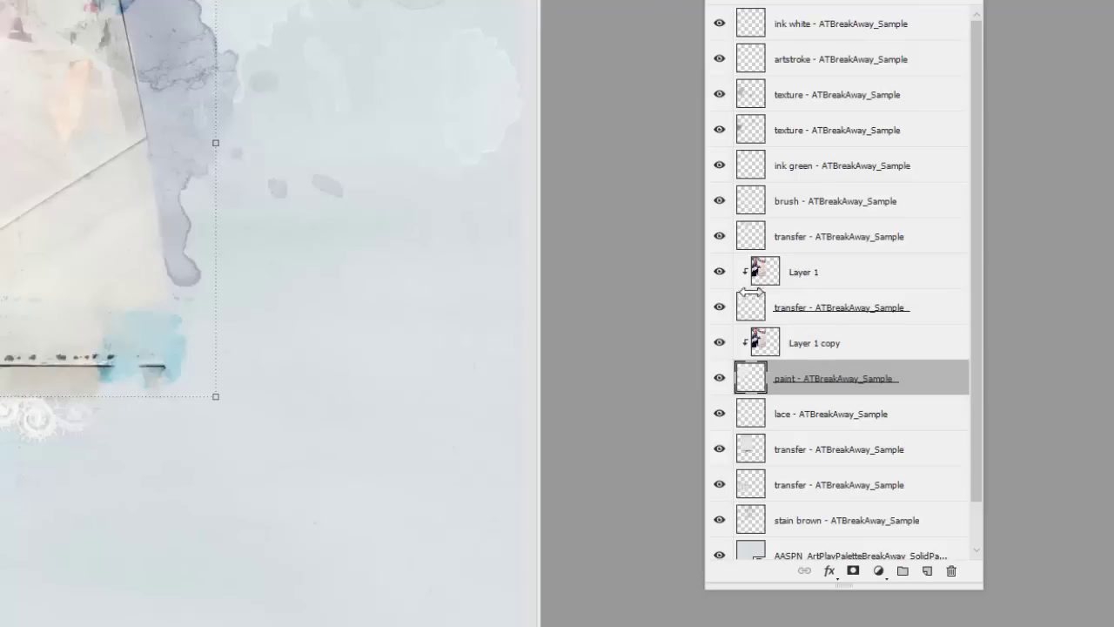
Step: Select the upper photo layer, Layer 1, and turn off Auto-Select for the Move tool
click(818, 345)
click(822, 274)
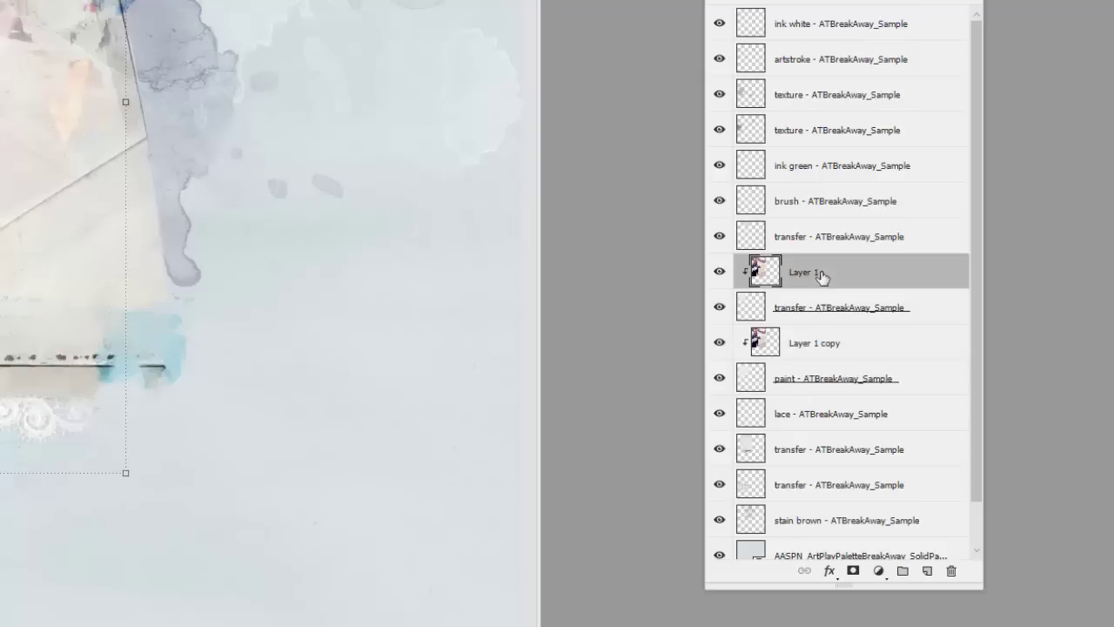
click(805, 345)
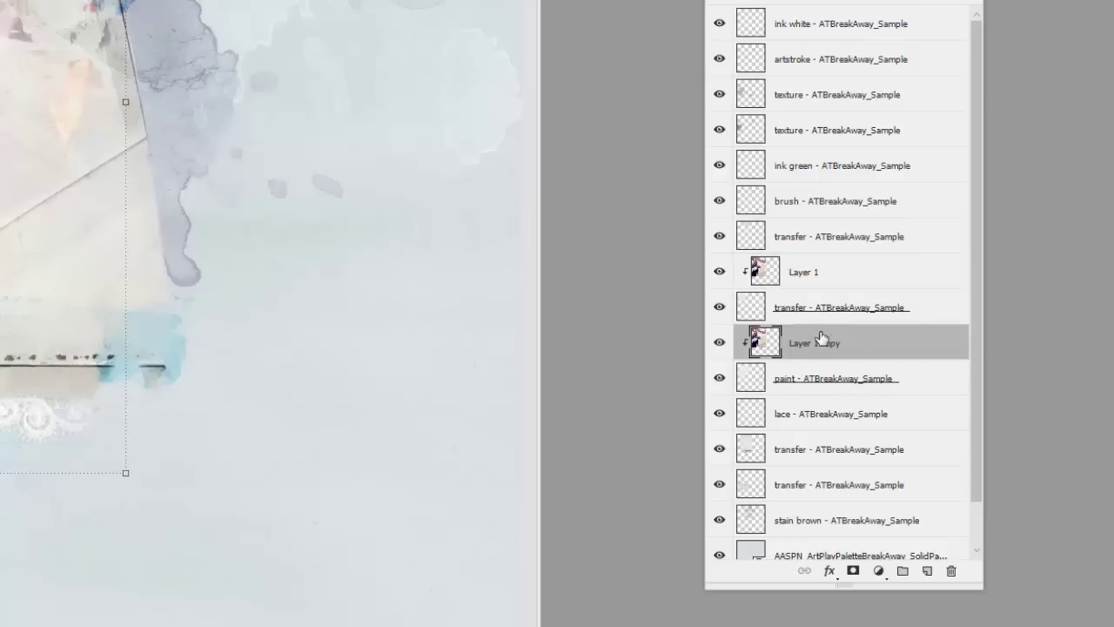
click(809, 273)
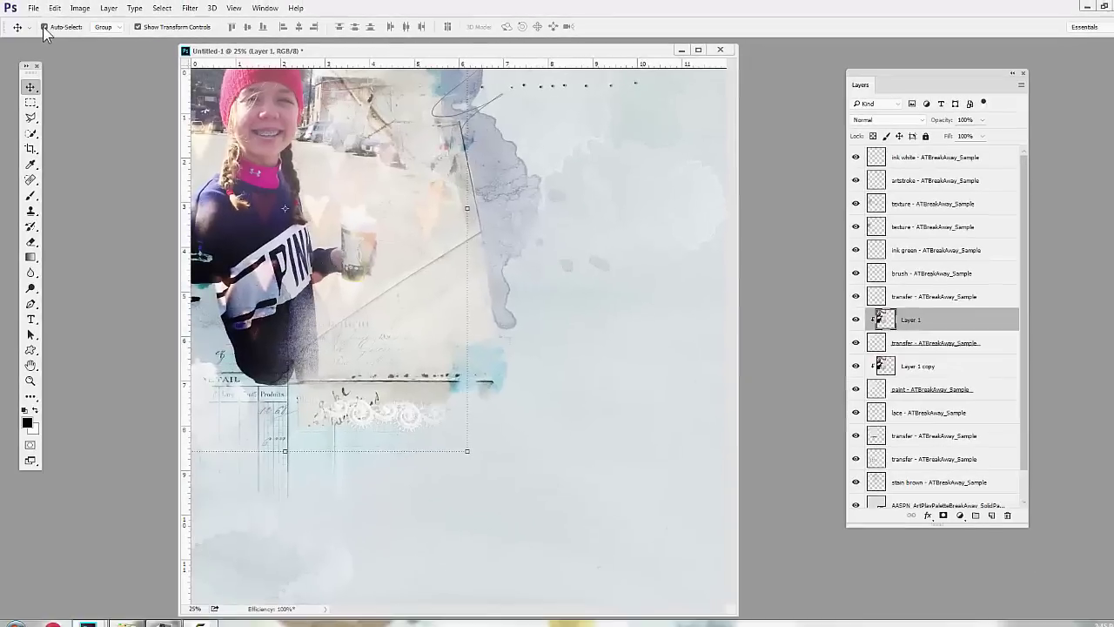
click(43, 27)
click(44, 27)
Step: Try moving the Layer 1 photo on its own toward the page's left edge, and undo the move
drag(286, 181, 224, 165)
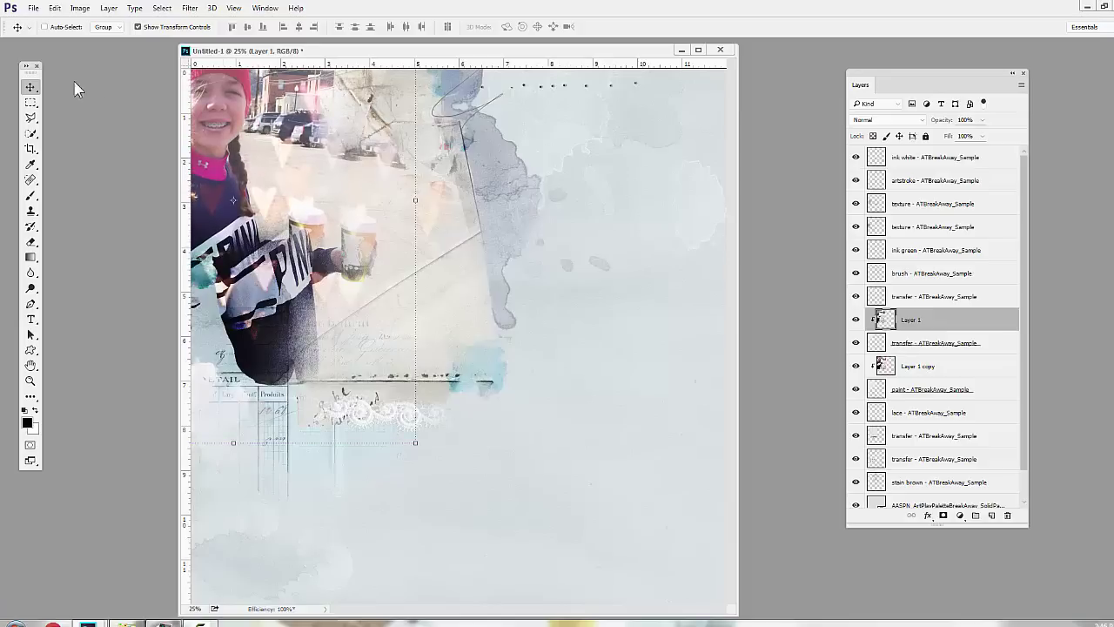
click(54, 8)
click(61, 21)
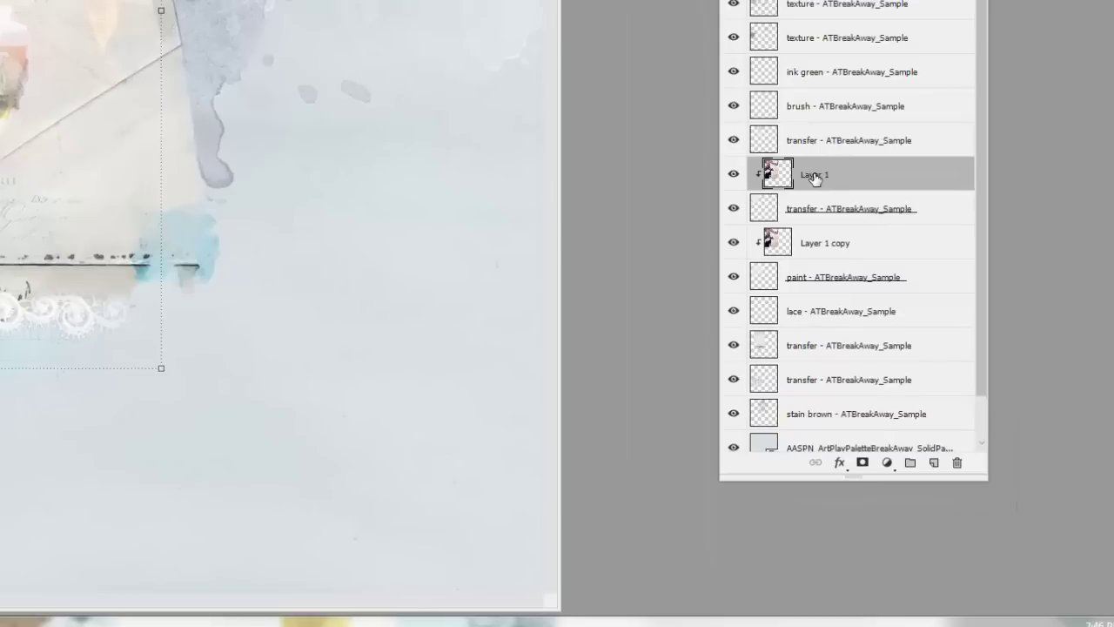
Step: Select only Layer 1 and Layer 1 copy together and move both clipped photos down the page so the whole hat is visible
ctrl+click(840, 245)
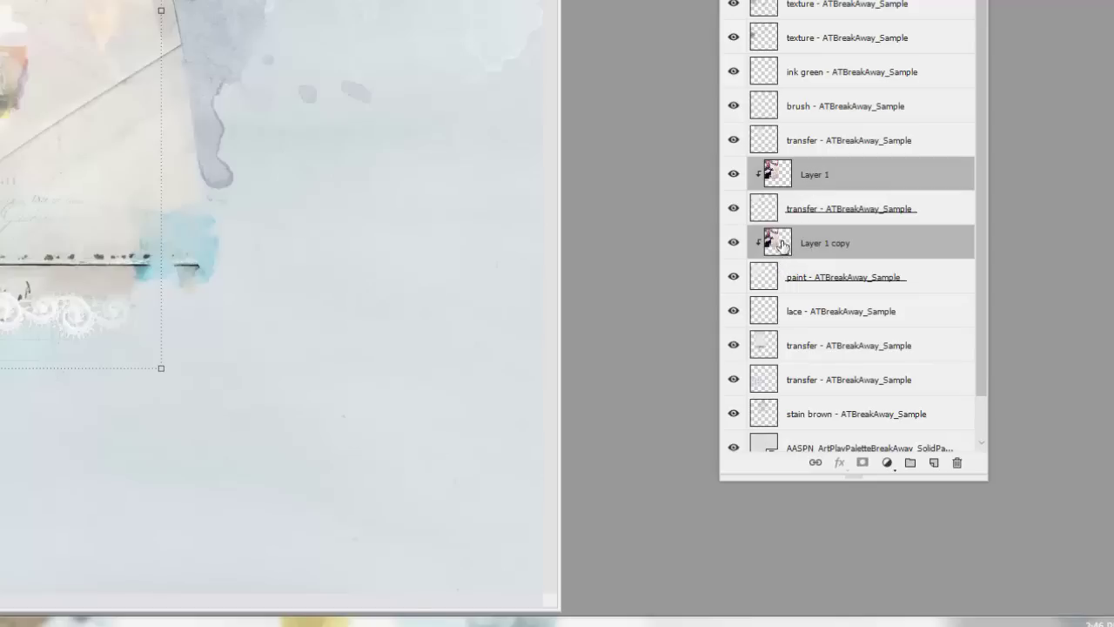
click(817, 177)
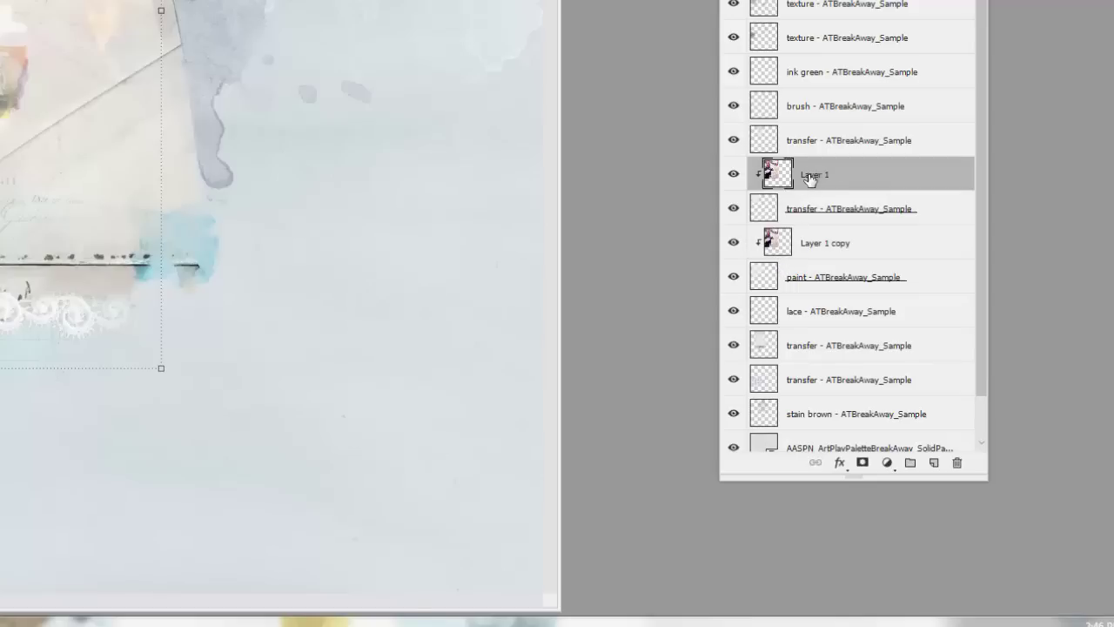
shift+click(826, 248)
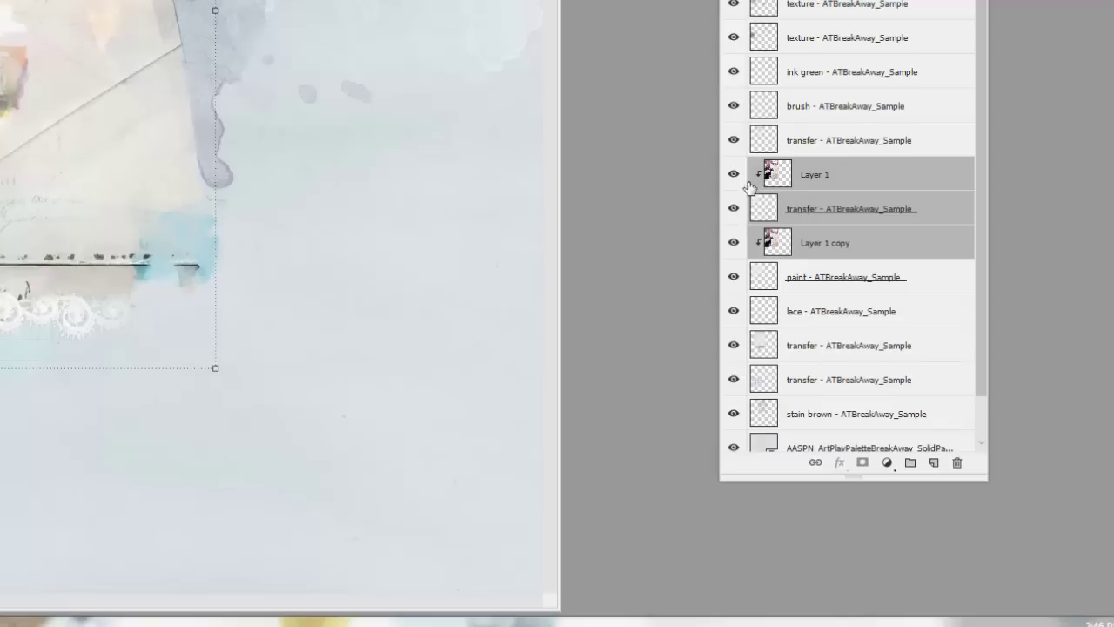
ctrl+click(809, 211)
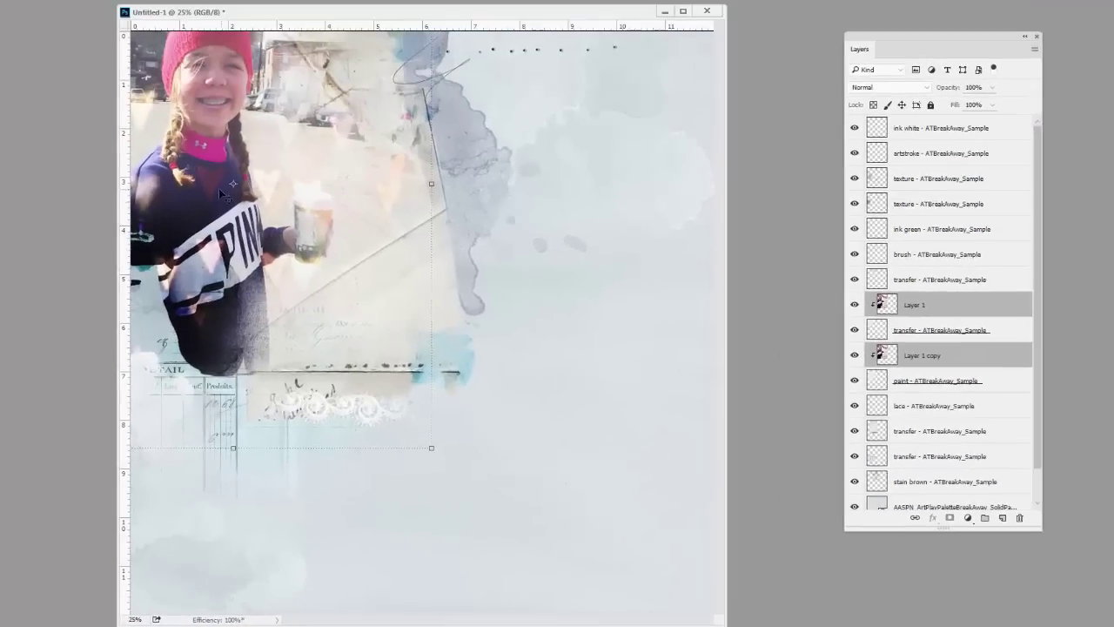
drag(219, 188, 216, 231)
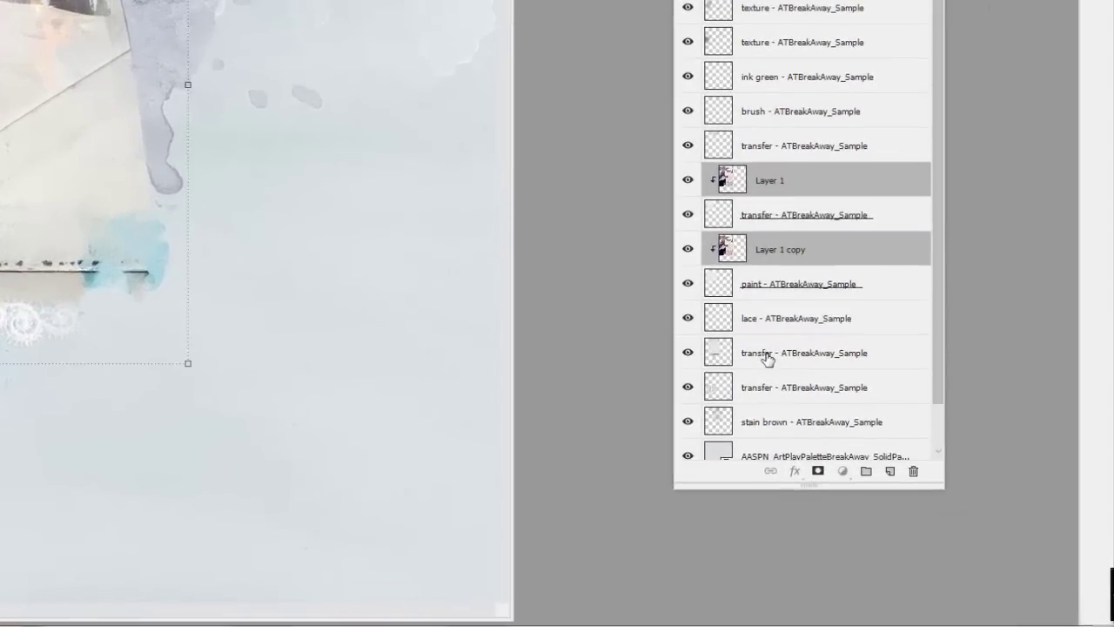
Step: Select the transfer layer directly beneath the lace layer and check its shape by toggling its visibility
click(882, 426)
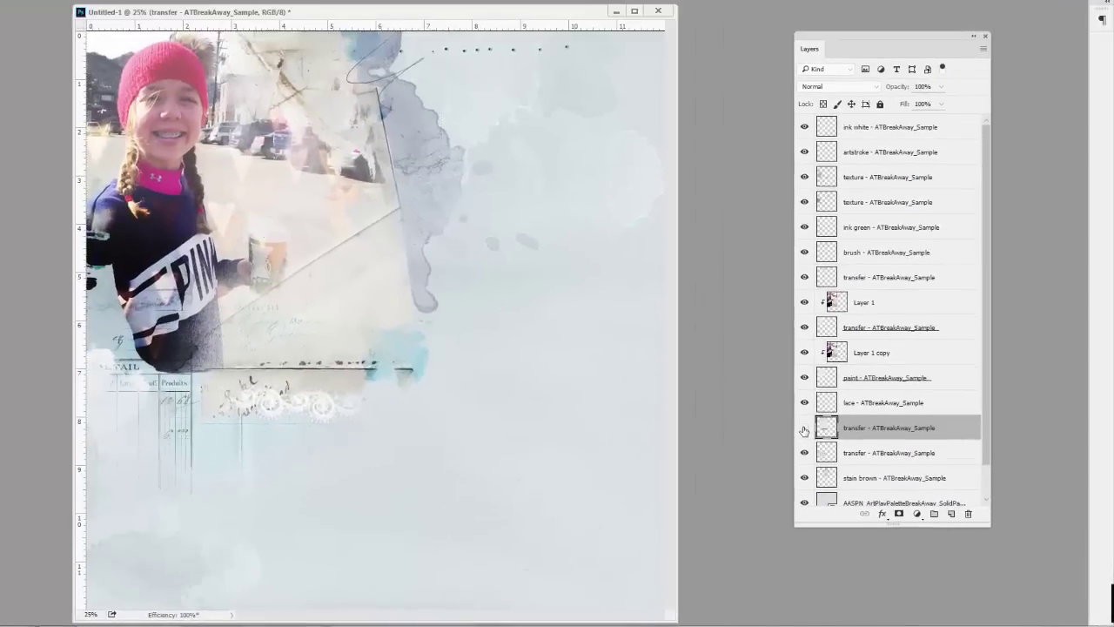
click(804, 427)
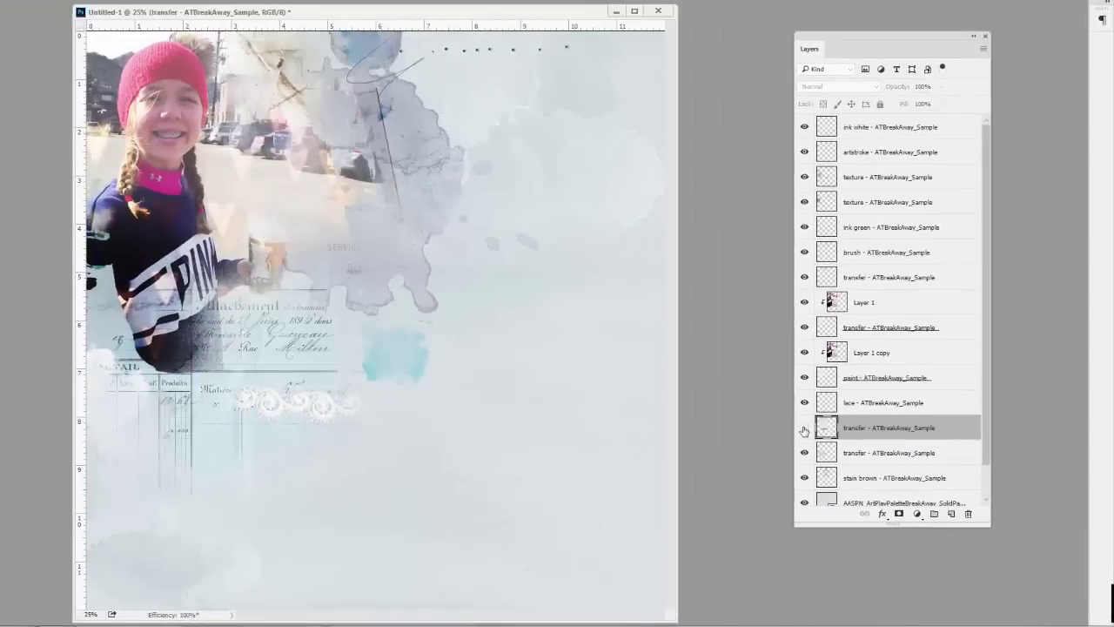
click(804, 427)
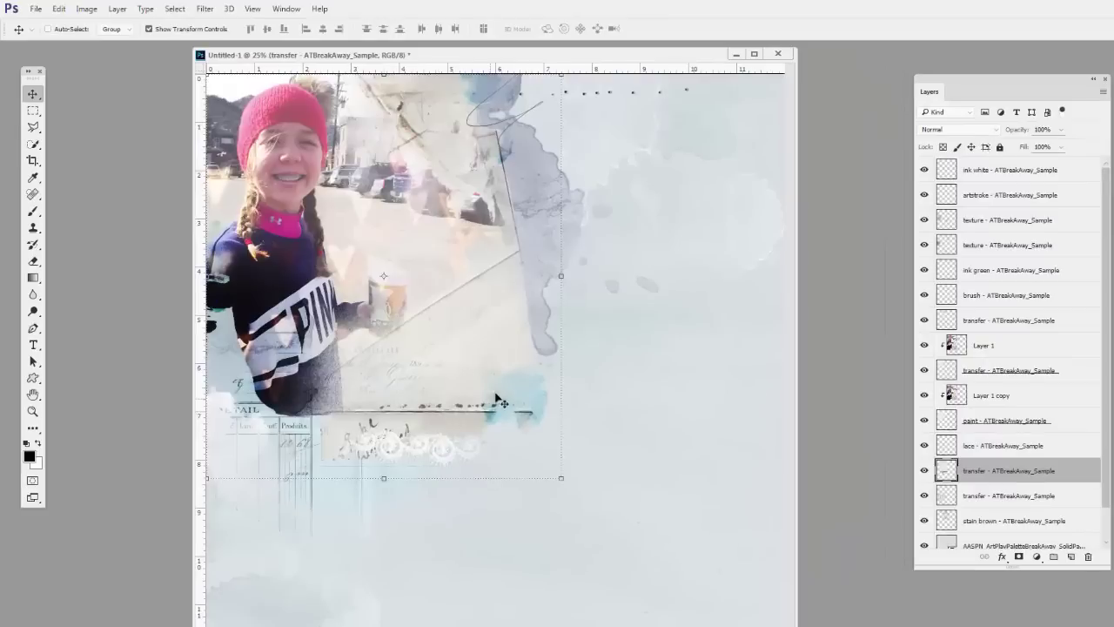
Step: Open AASPN_ArtPlayPaletteBreakAway_Transfer2.png from the Transfers and Overlays folder of ArtPlay Palette Break Away B
click(35, 9)
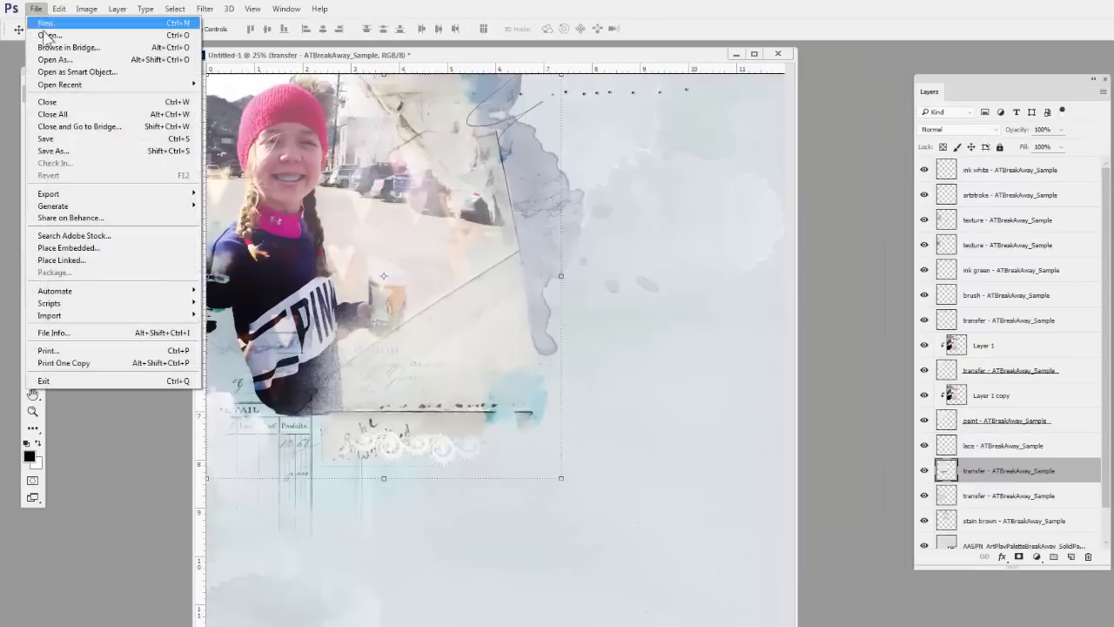
click(47, 35)
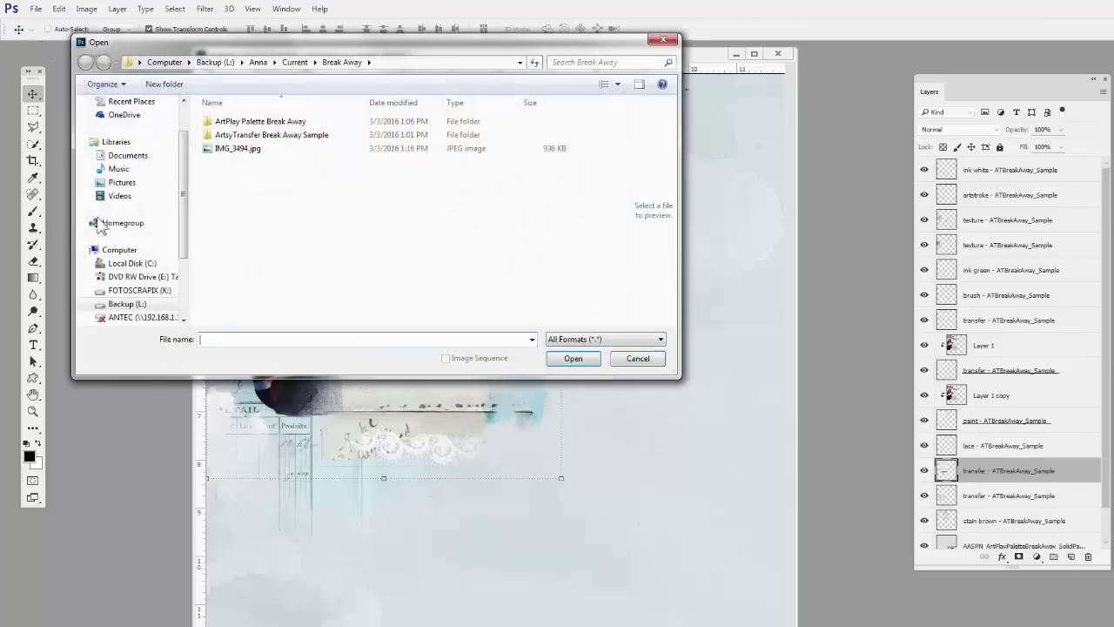
double_click(270, 123)
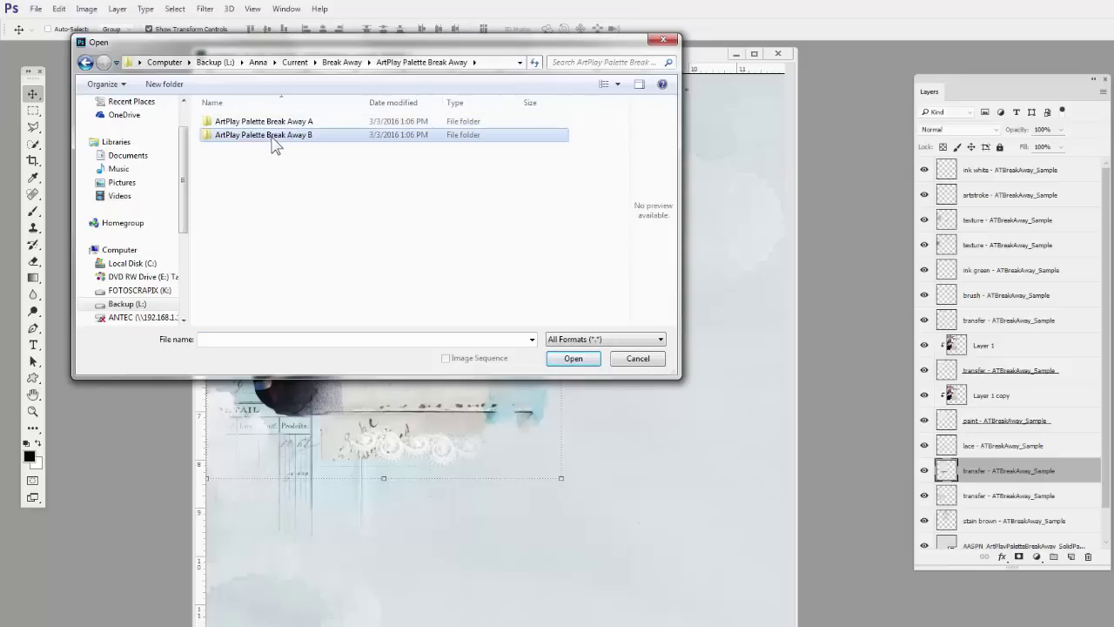
double_click(272, 135)
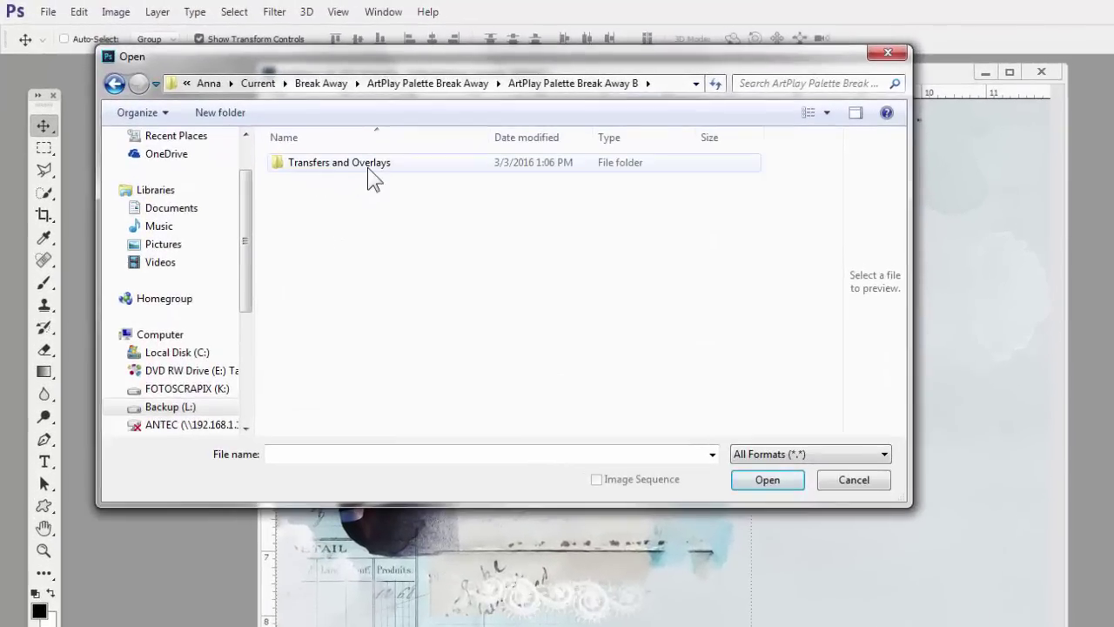
double_click(374, 164)
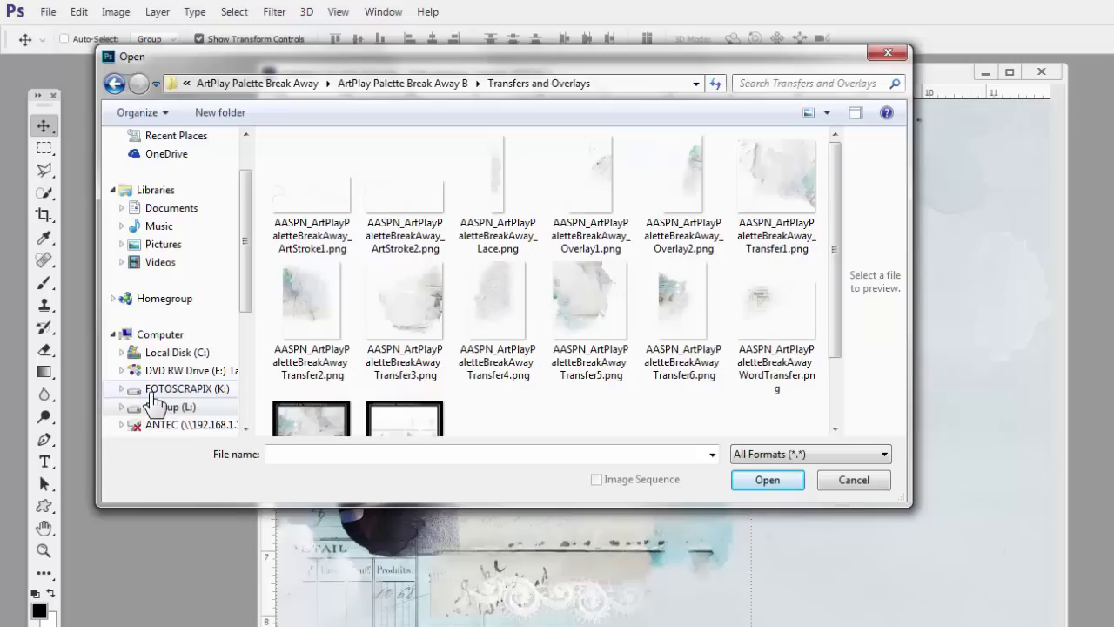
click(322, 295)
double_click(320, 296)
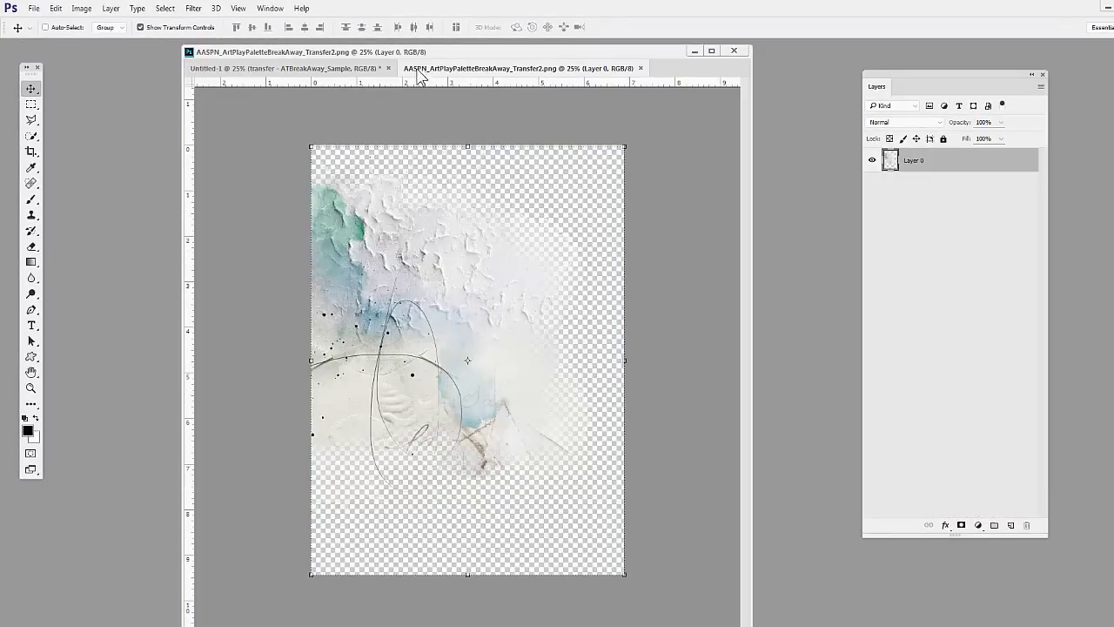
Step: Float the Transfer2 window, copy the transfer onto the layout between the lace and transfer layers, beside the photo, and select its new layer
drag(419, 74, 54, 155)
drag(270, 340, 509, 131)
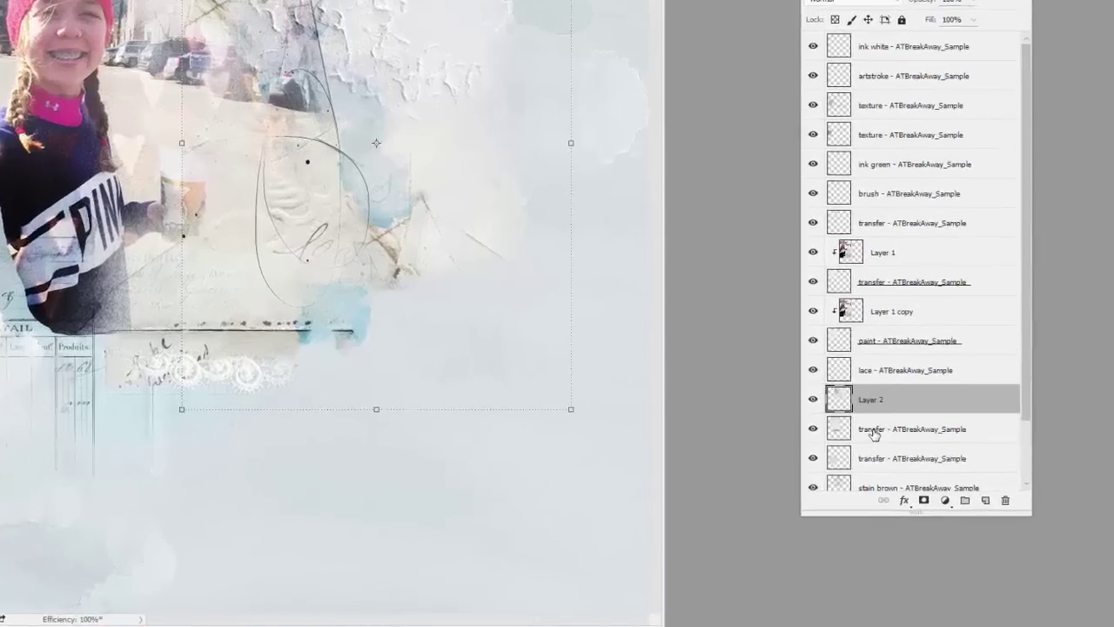
click(922, 470)
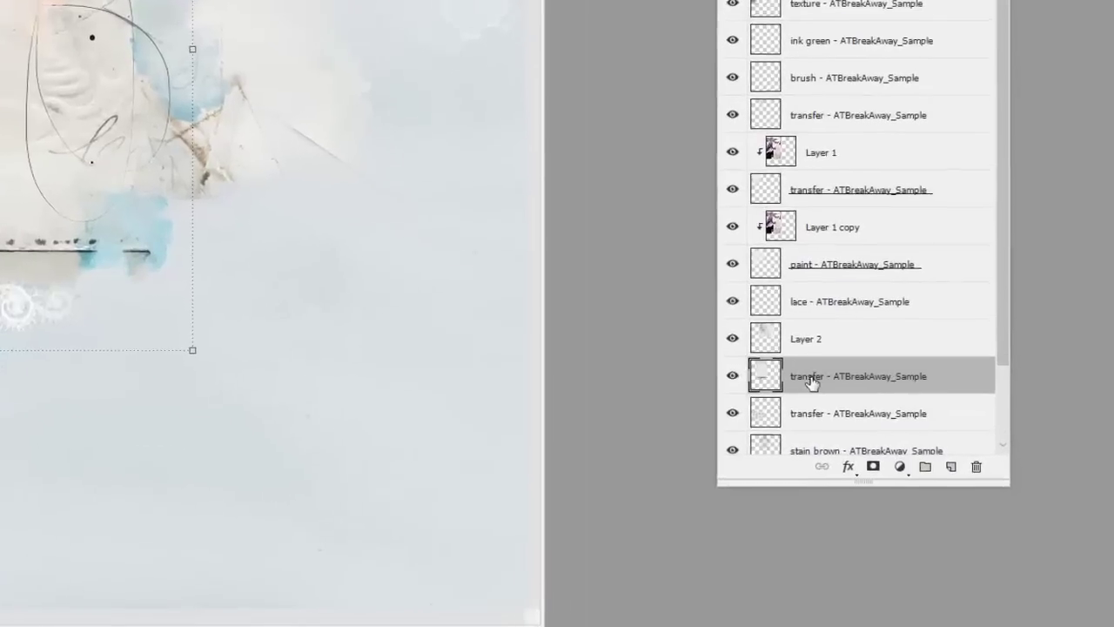
click(787, 322)
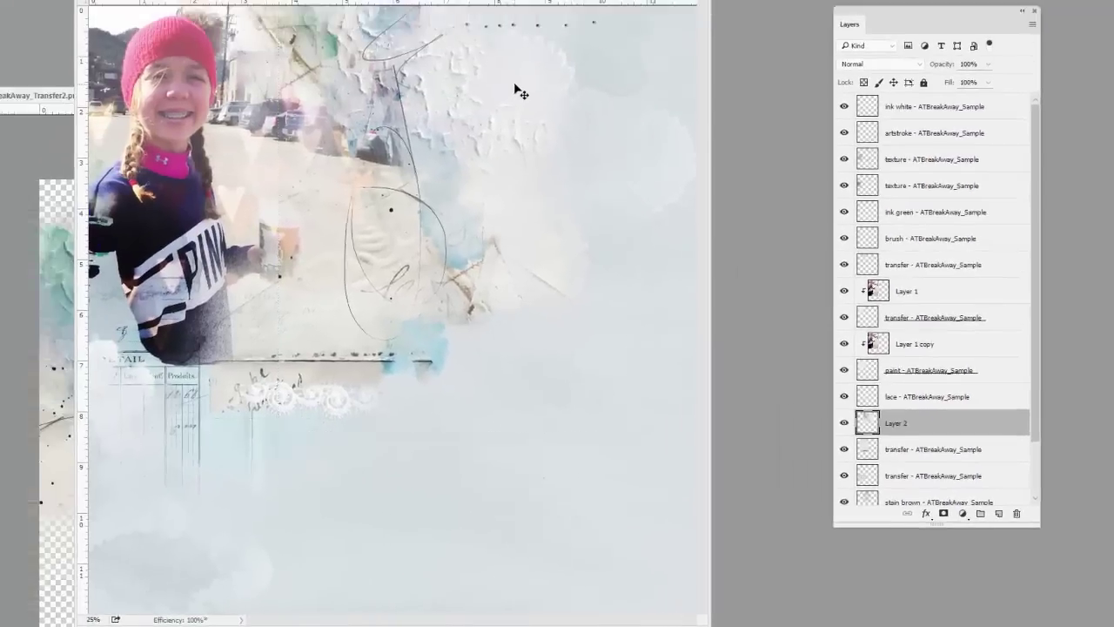
Step: Reposition Layer 2 beside the girl in the photo and clip it to the transfer layer directly beneath it
drag(409, 5, 261, 87)
drag(462, 213, 465, 214)
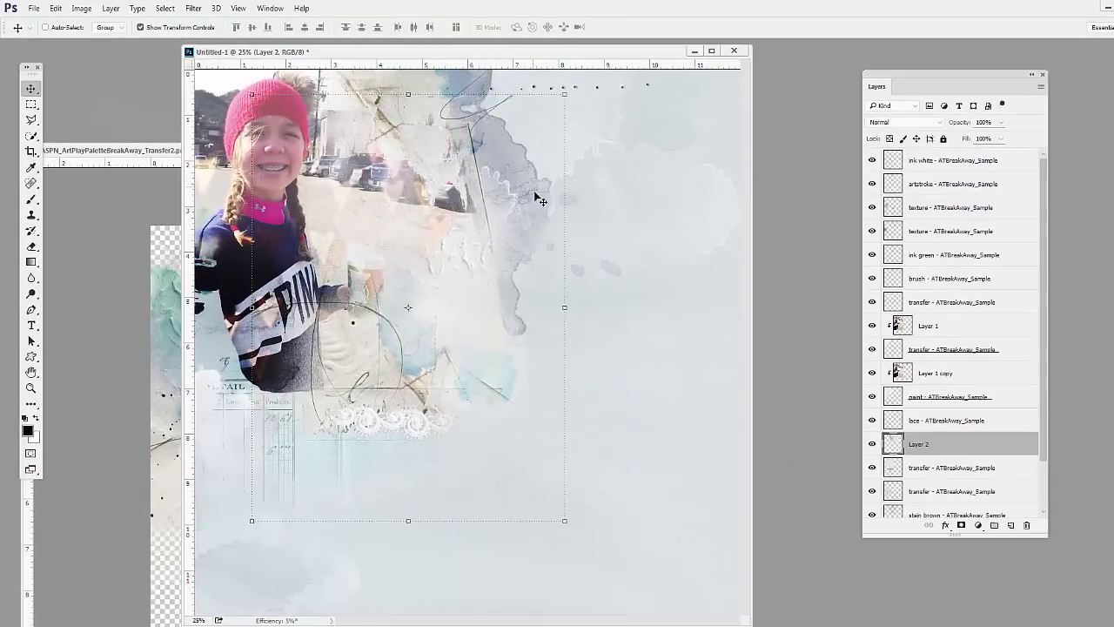
click(110, 9)
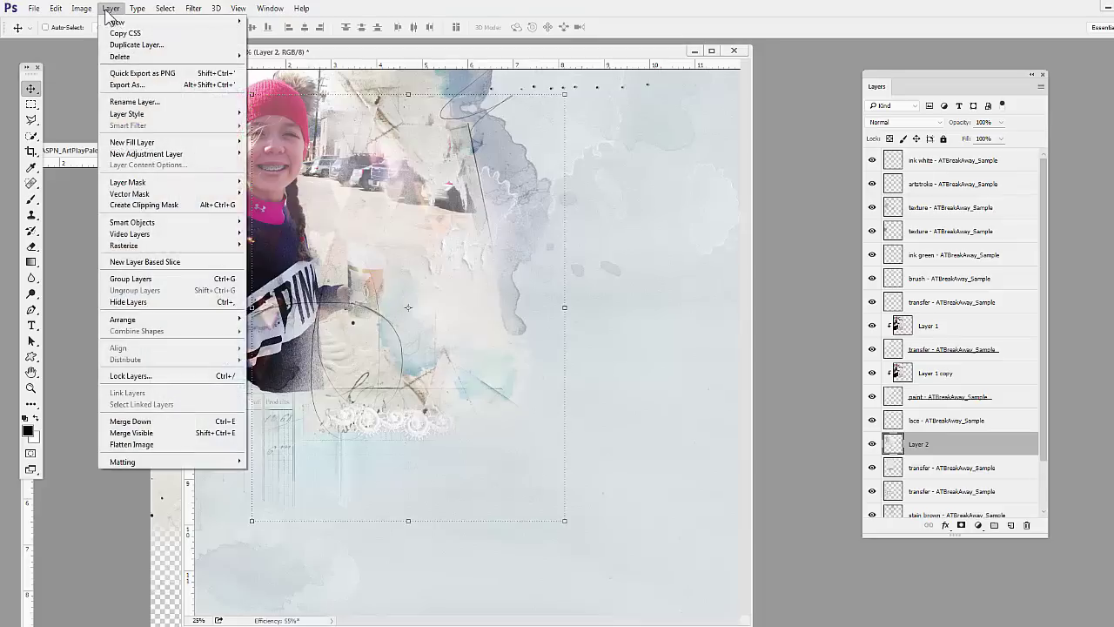
click(149, 208)
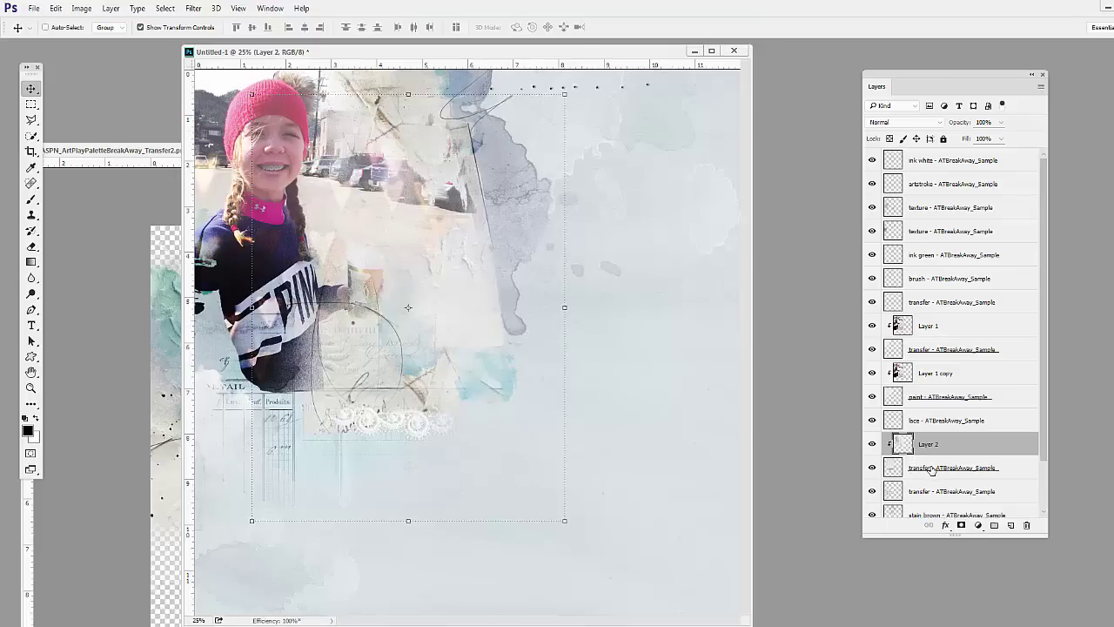
Step: Close the AASPN_ArtPlayPaletteBreakAway_Transfer2.png document
click(144, 212)
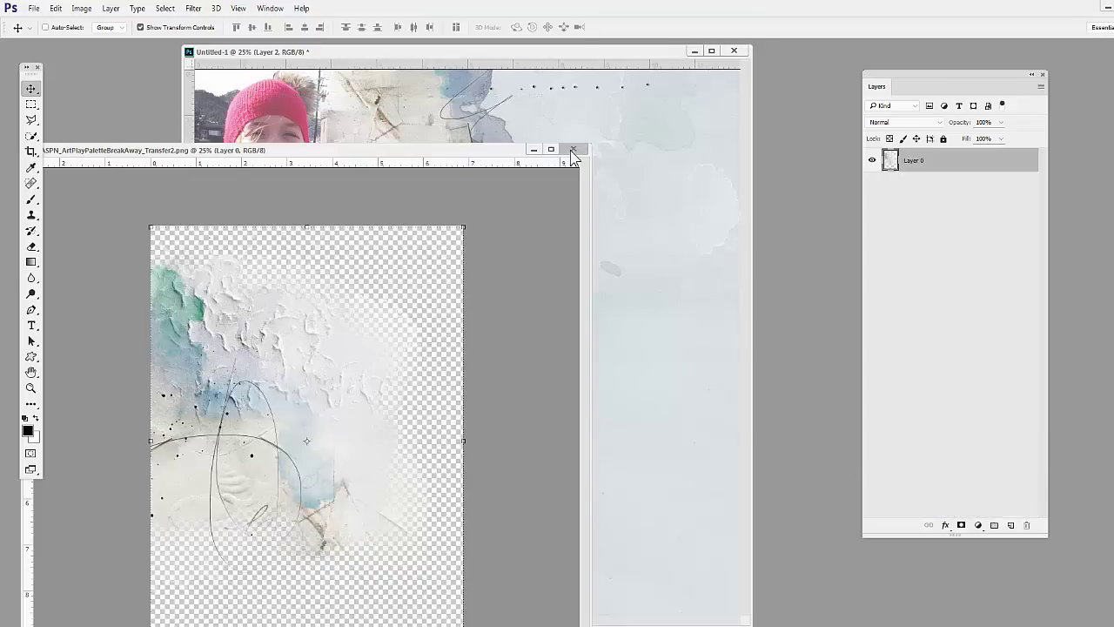
click(570, 149)
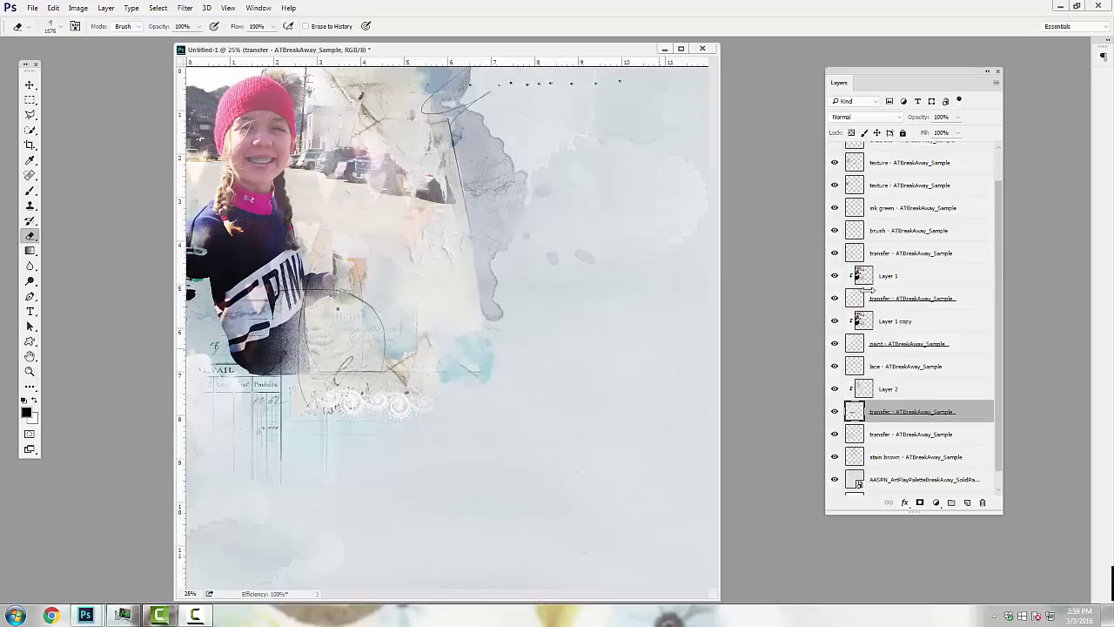
click(30, 191)
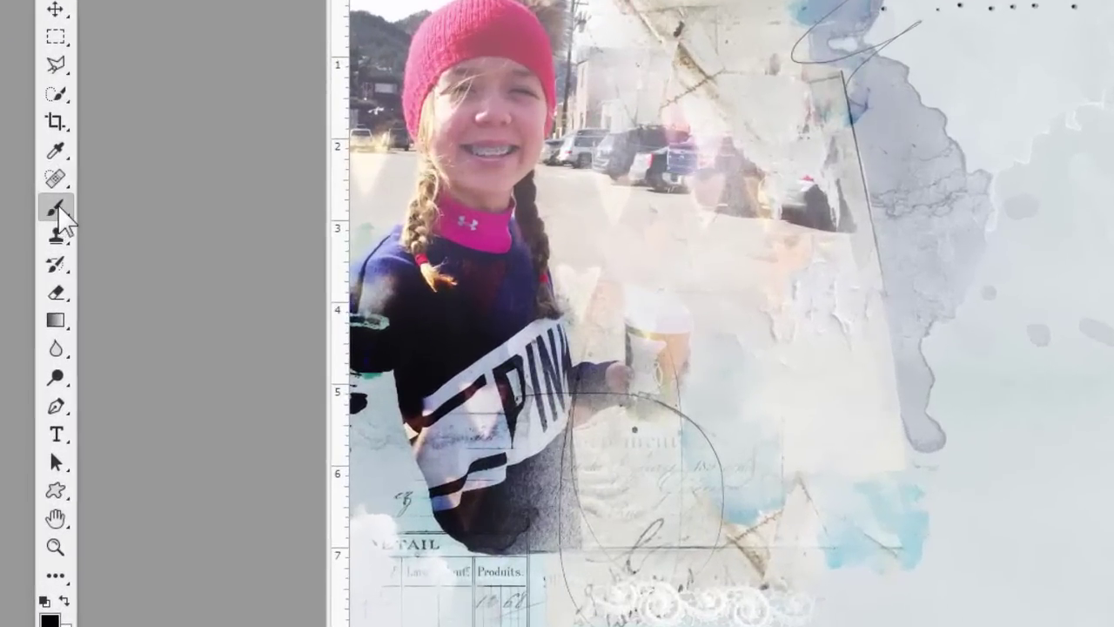
click(57, 296)
right_click(57, 299)
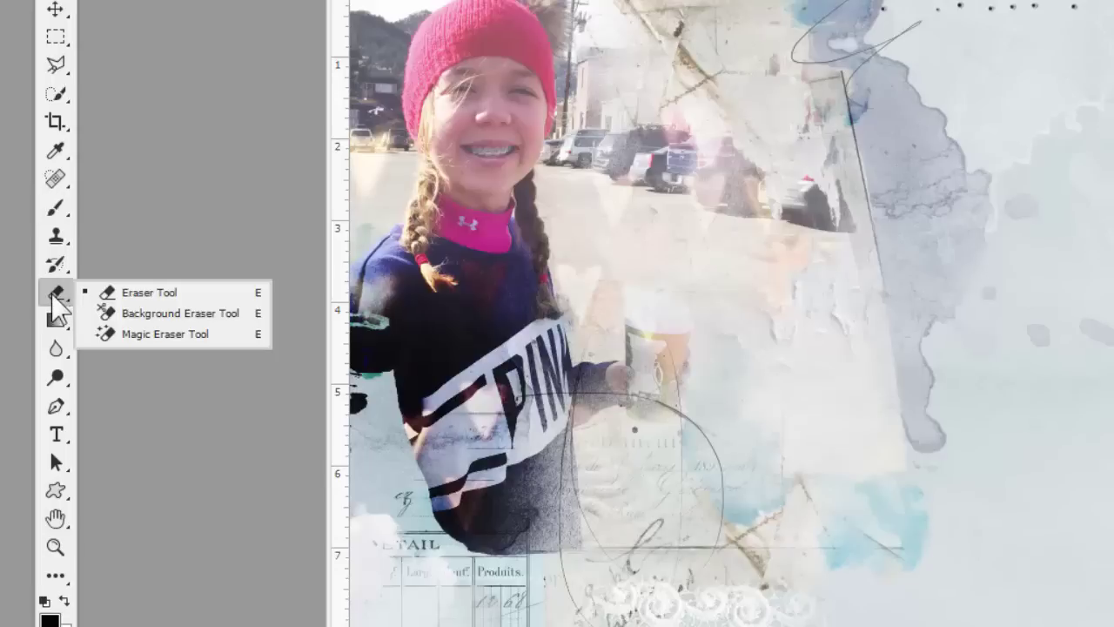
click(58, 211)
click(58, 296)
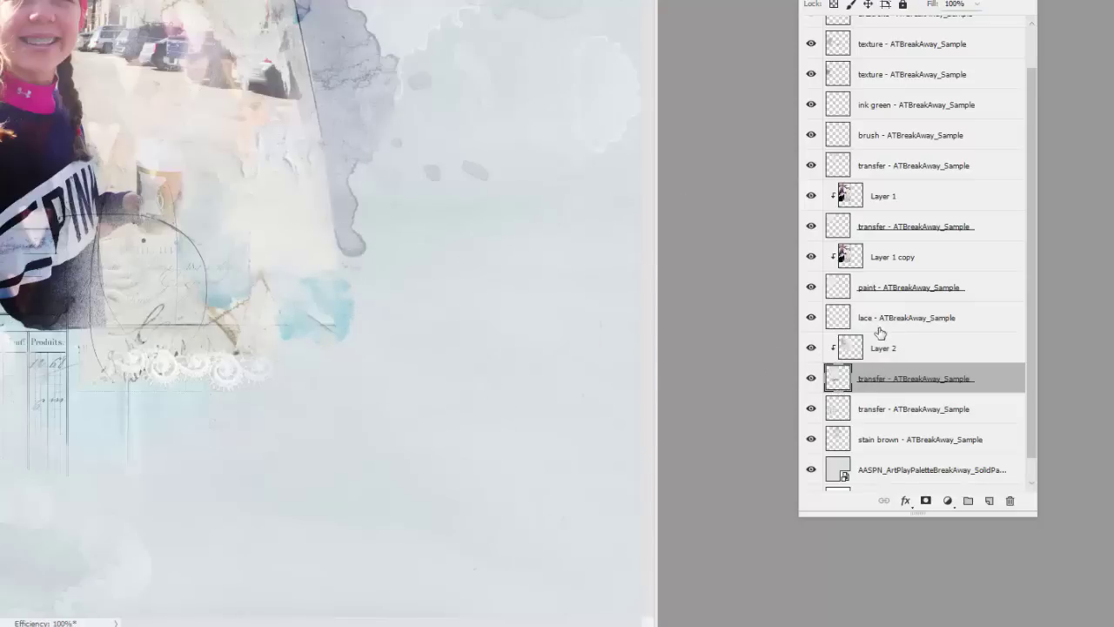
Step: Select Layer 2, browse the Eraser tool's brush presets and choose the 1876 px brush
click(865, 350)
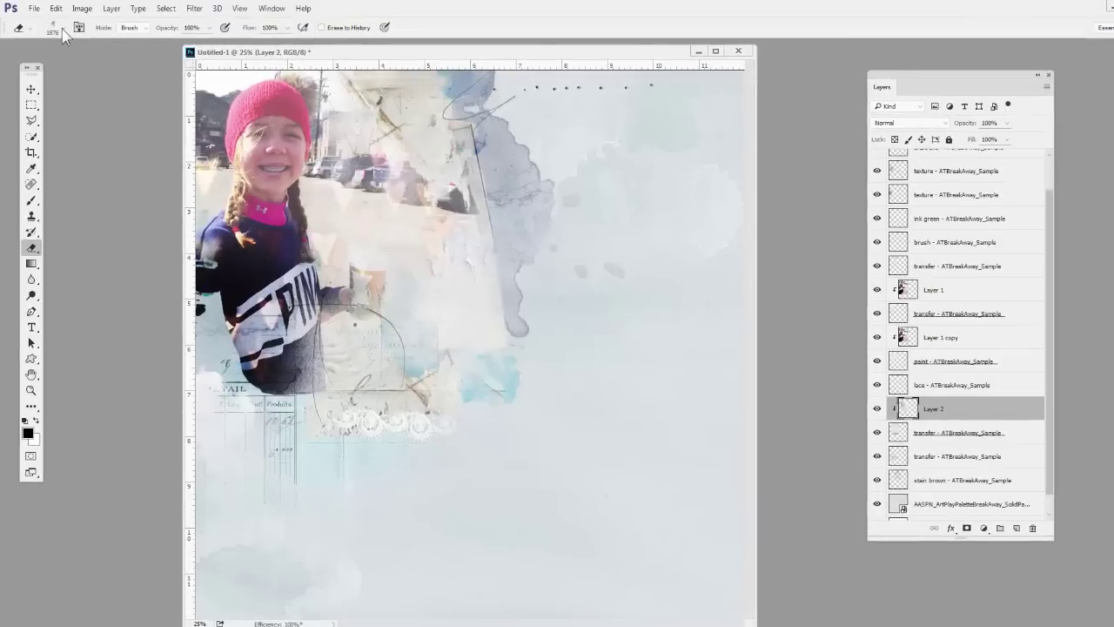
click(52, 28)
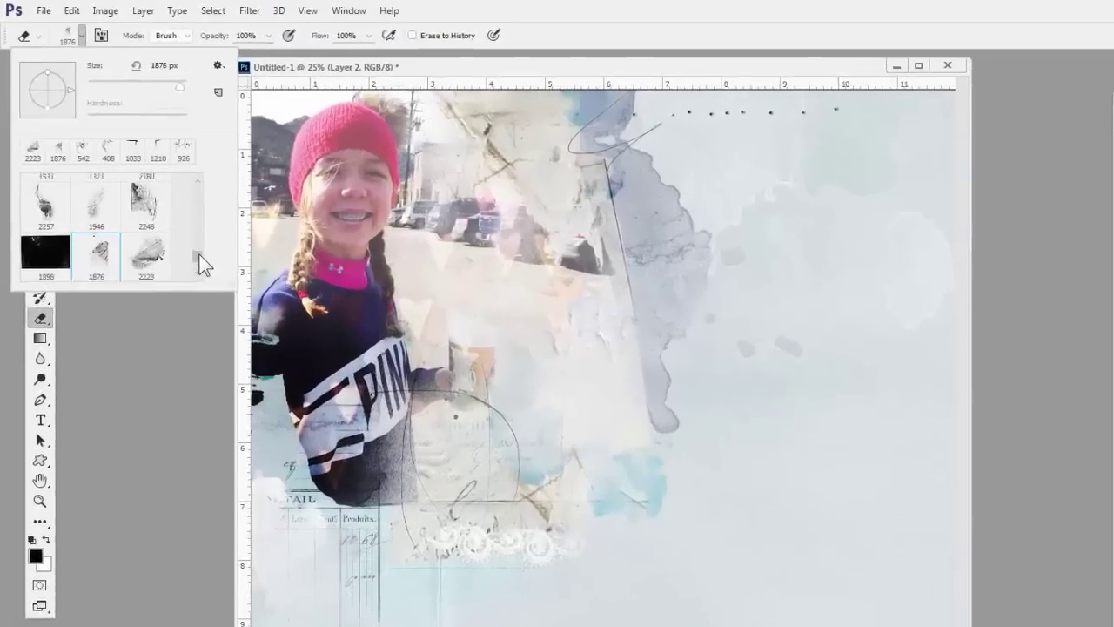
drag(155, 198, 156, 171)
mouse_move(274, 307)
mouse_down()
mouse_move(266, 250)
mouse_move(268, 366)
mouse_move(283, 342)
mouse_up()
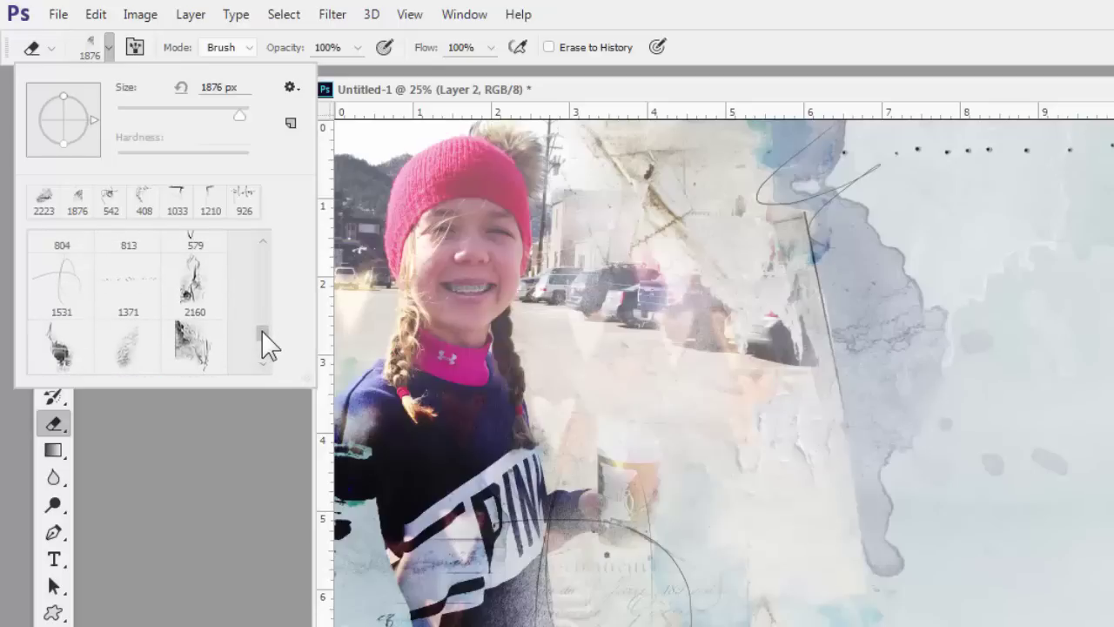
drag(265, 344, 274, 352)
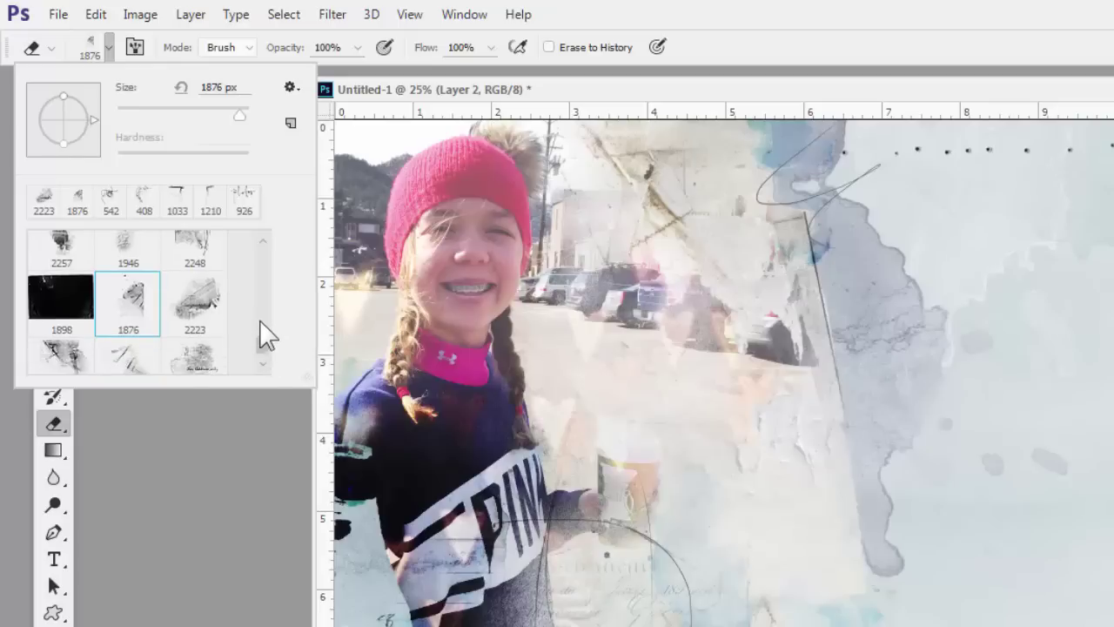
scroll(263, 252, up, 1)
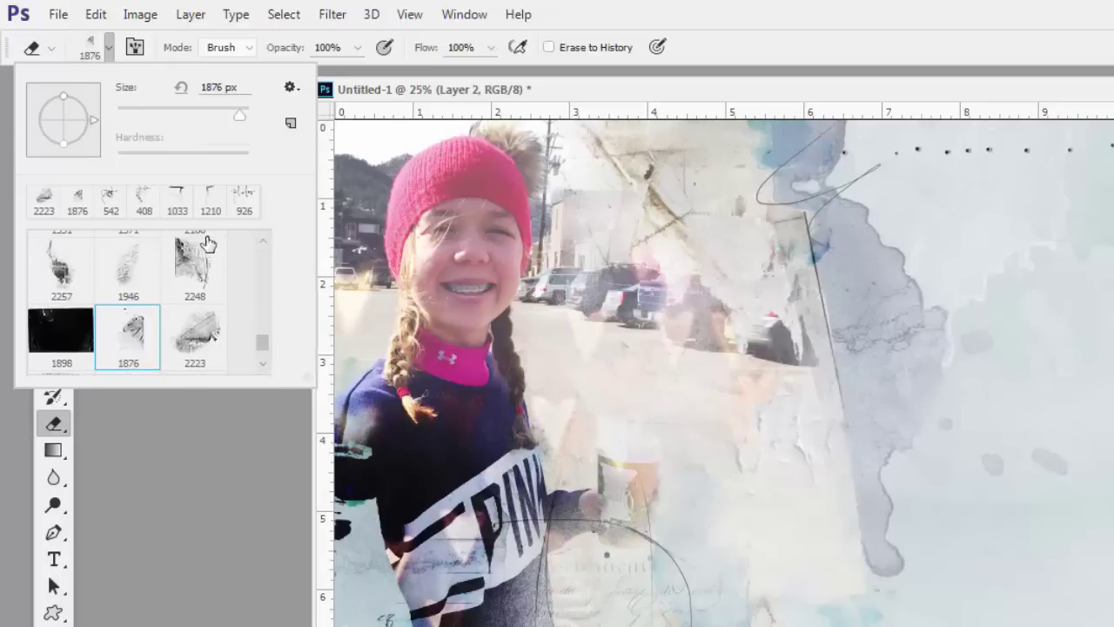
click(141, 343)
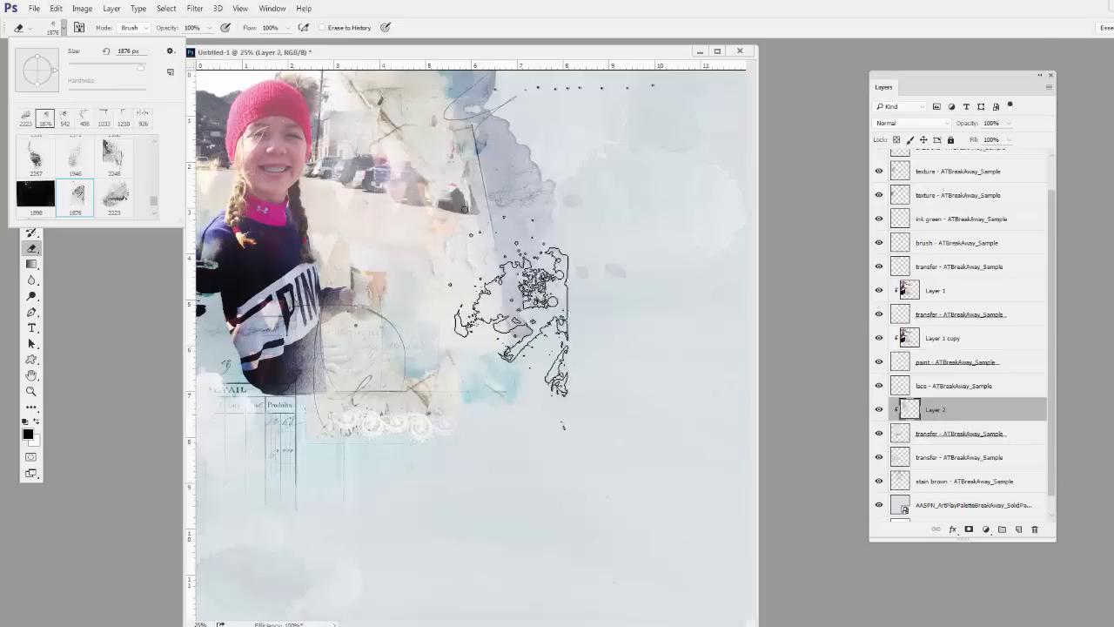
Step: Select the paint layer beneath Layer 1 copy and set the Brush tool to the 2257 px preset
click(933, 433)
click(933, 436)
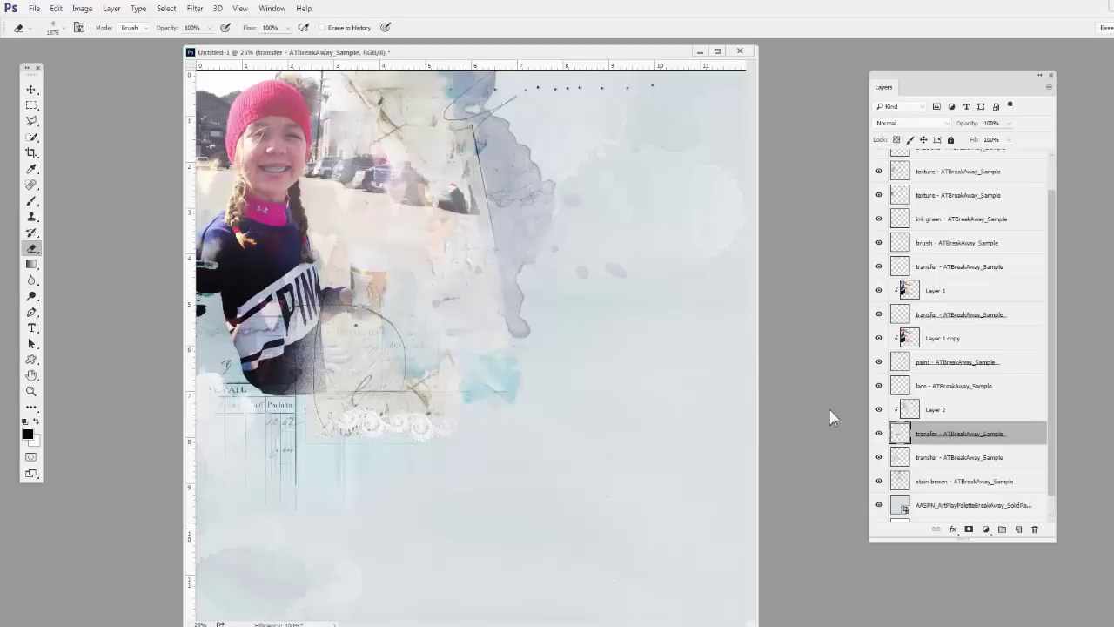
click(30, 89)
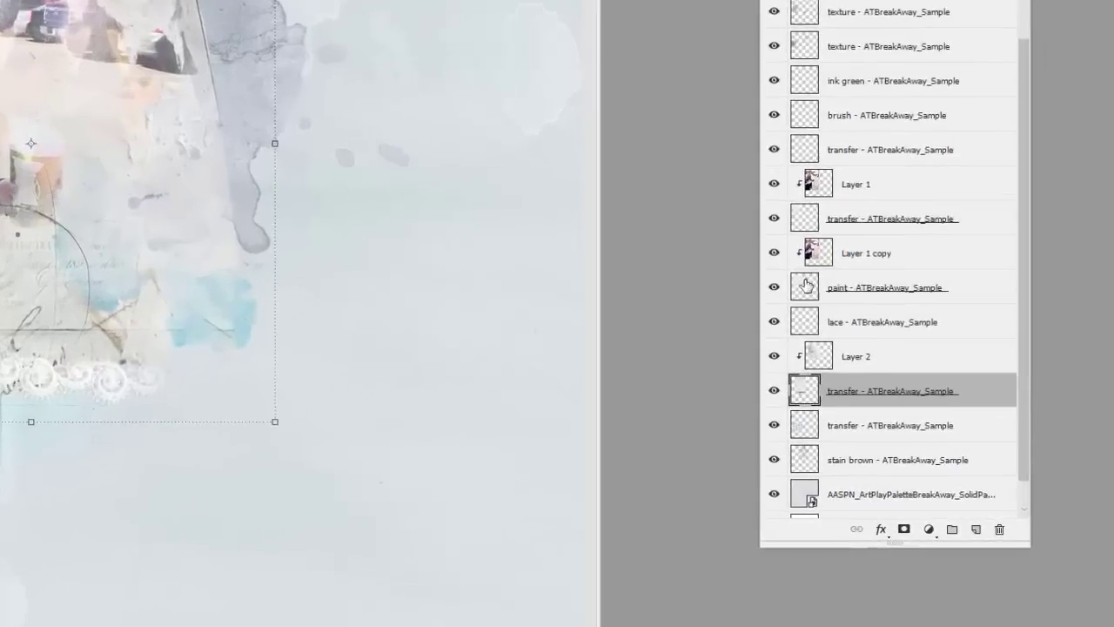
click(905, 362)
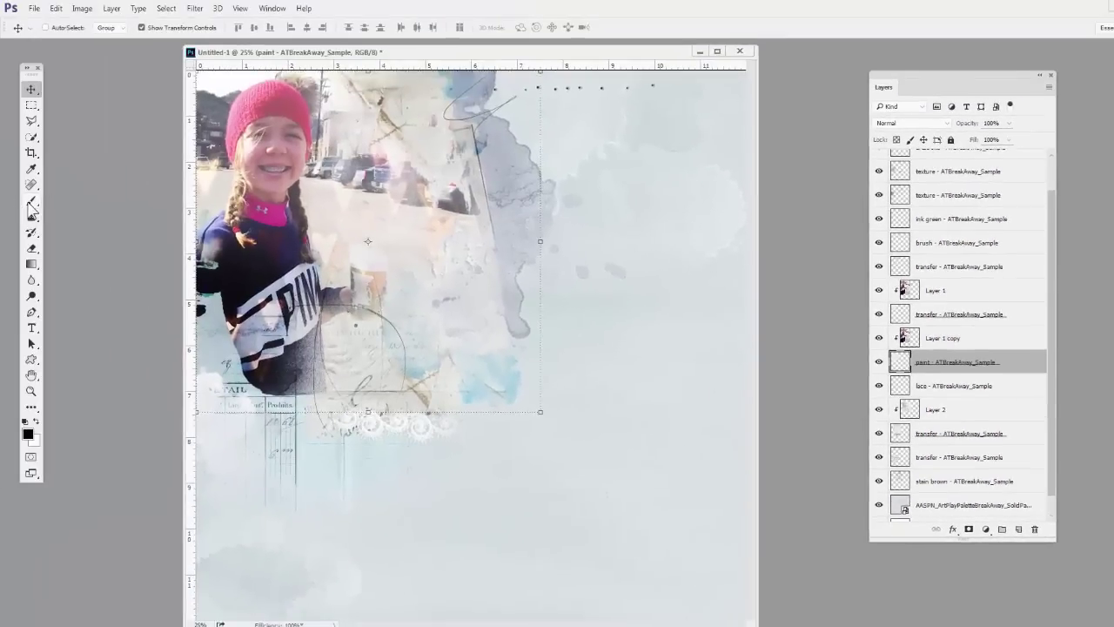
click(31, 203)
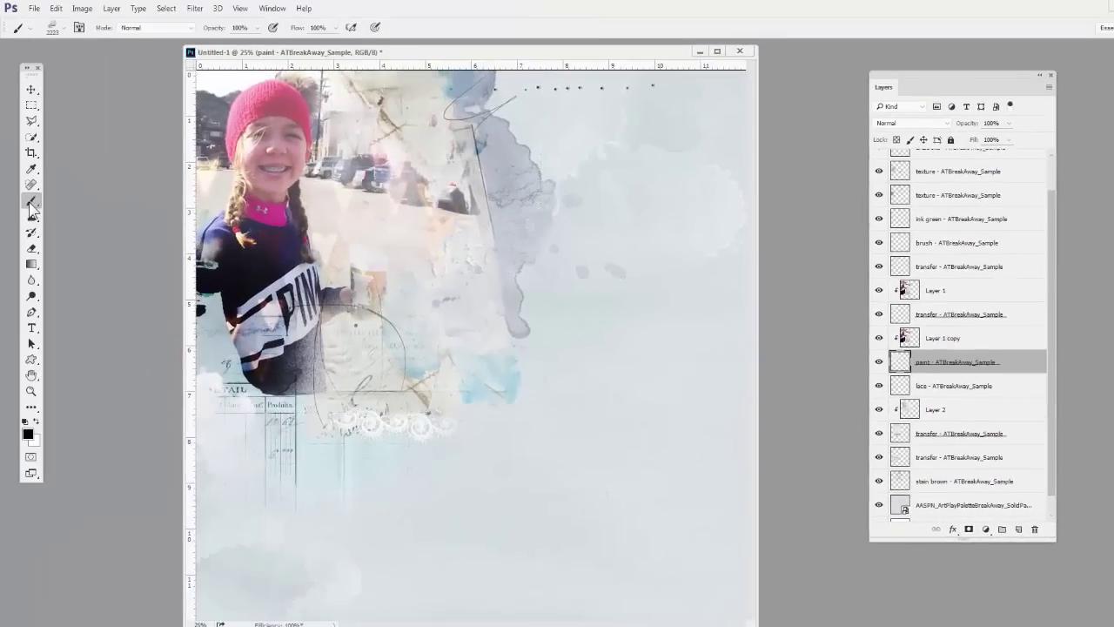
click(62, 28)
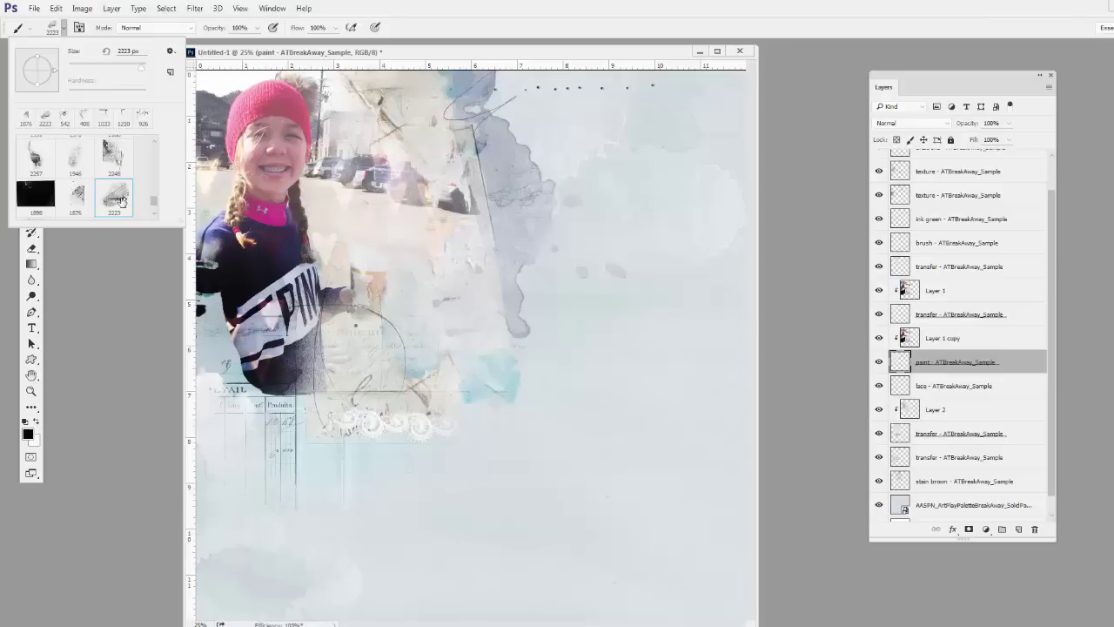
click(114, 159)
click(38, 158)
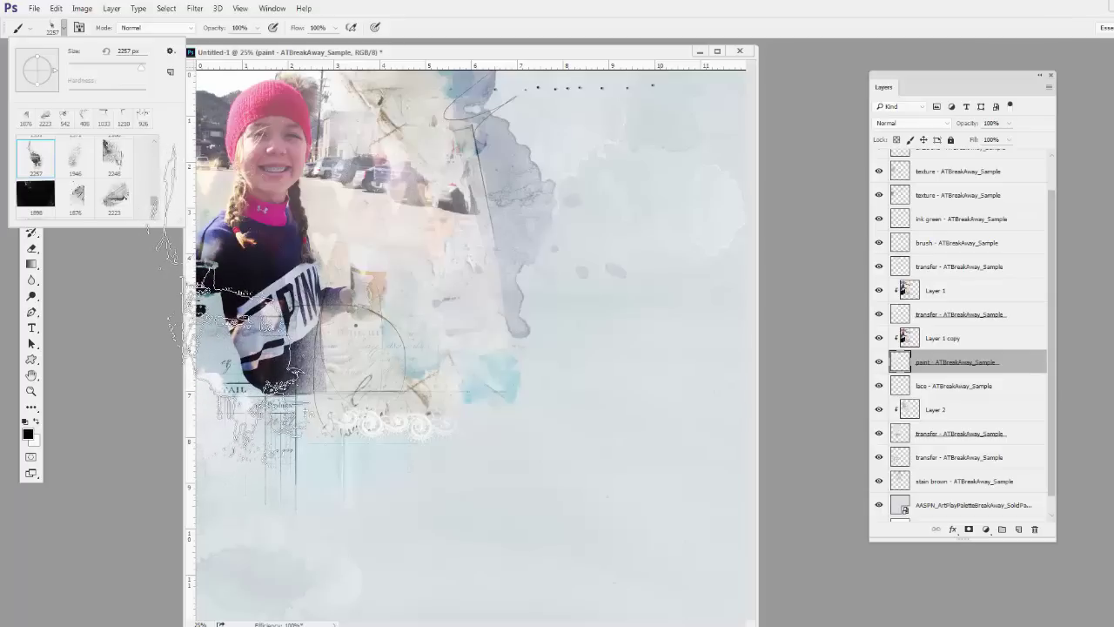
key(Caps_Lock)
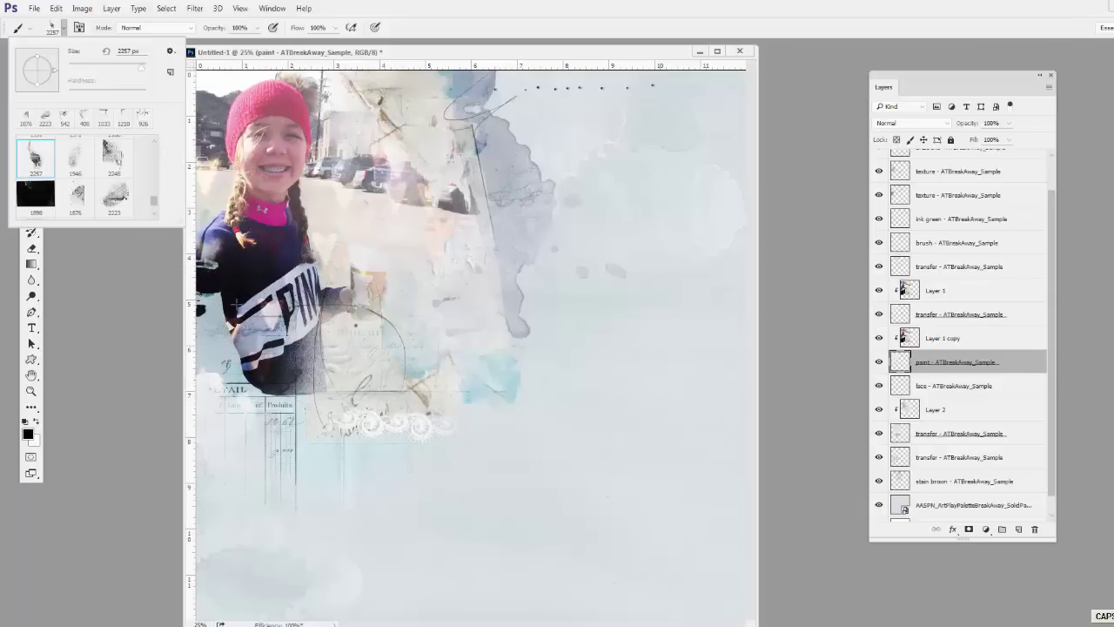
key(Caps_Lock)
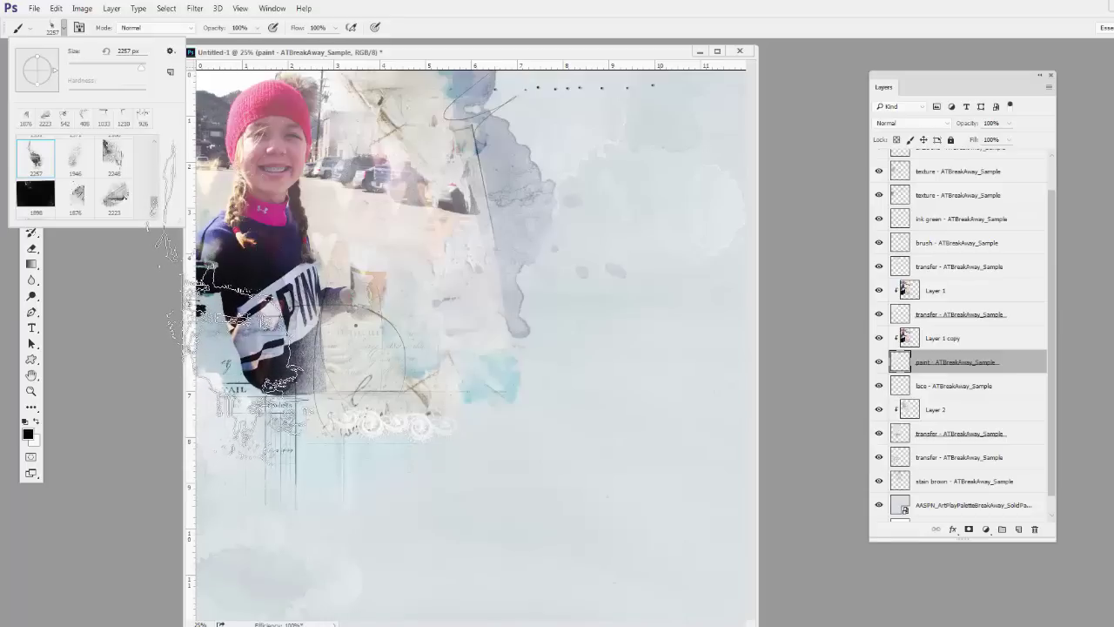
click(233, 303)
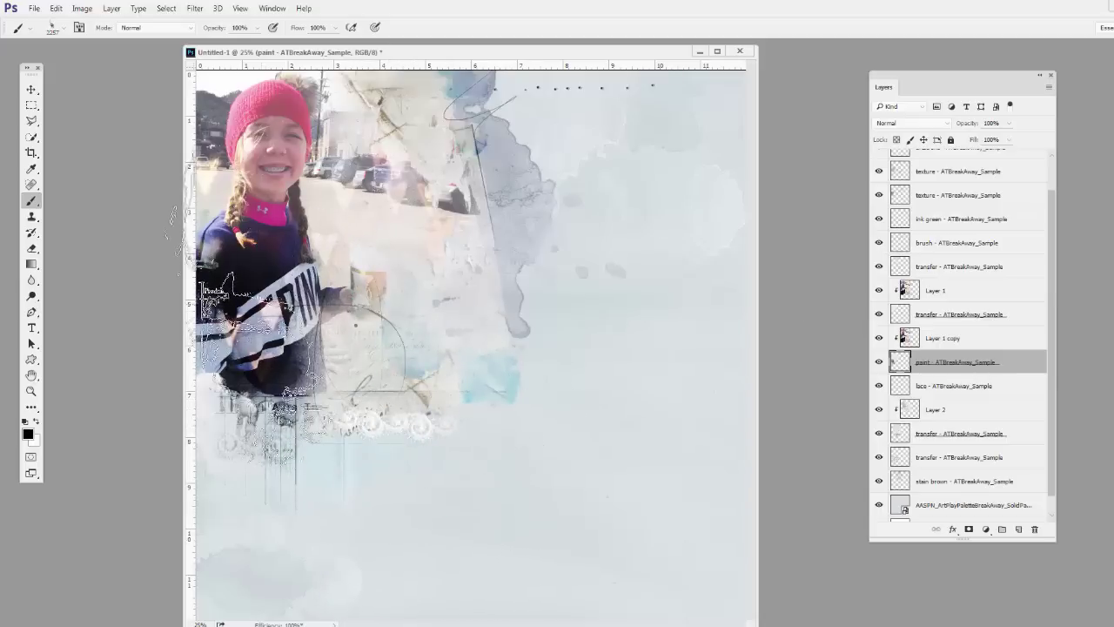
click(56, 8)
click(69, 22)
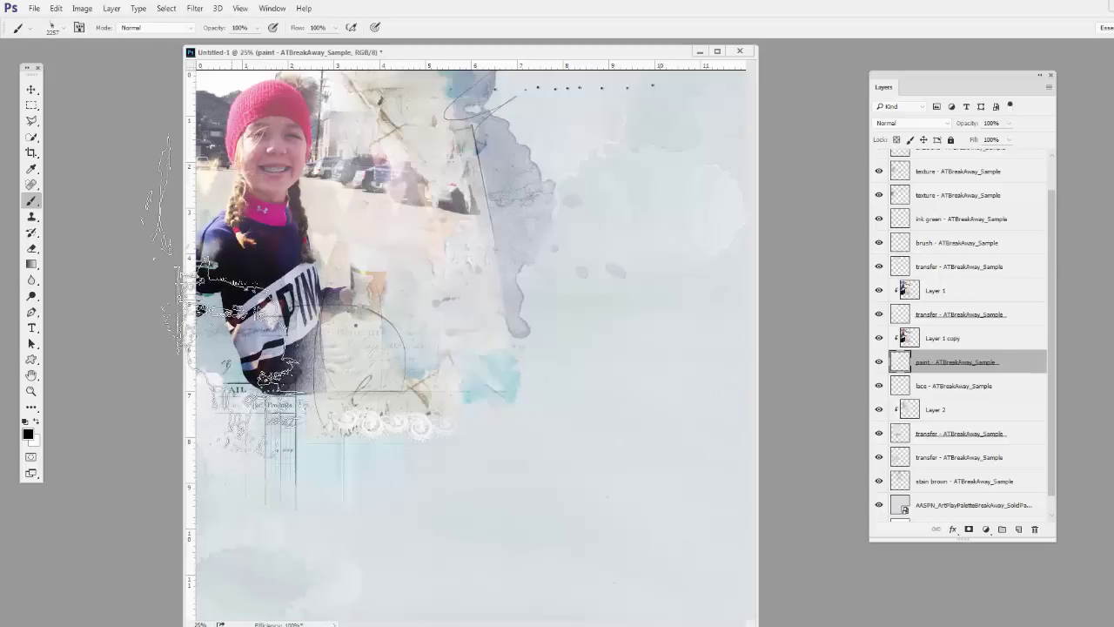
Step: Stamp the 2257 px brush once in black on the paint layer to reveal more of the photo around the girl's waist
click(233, 348)
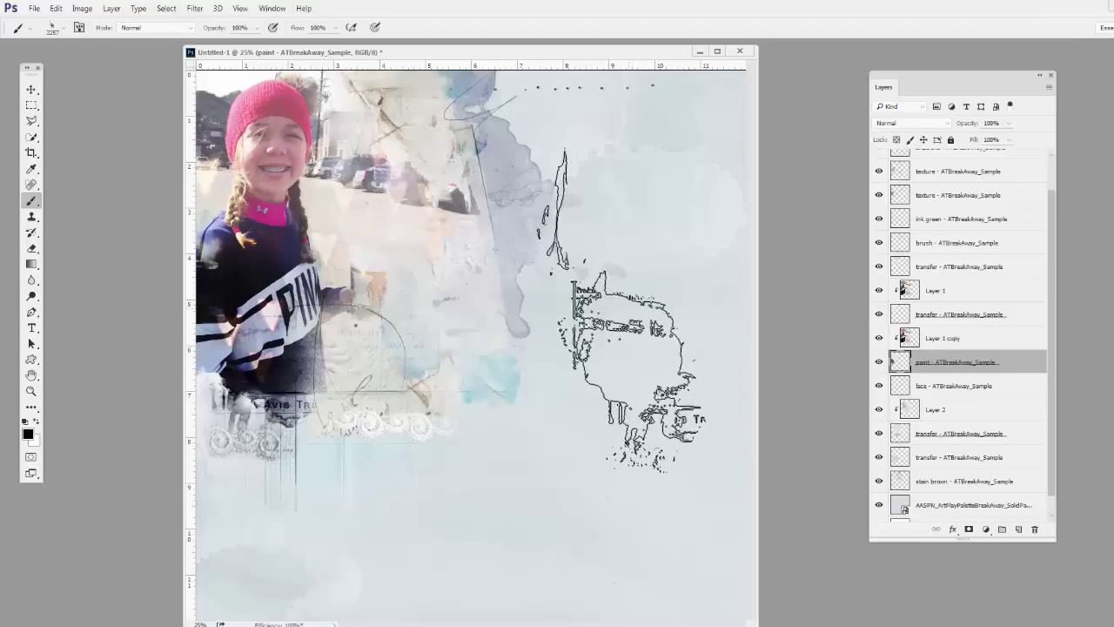
Step: Select the transfer layer beneath Layer 1 and stamp it once with the 2223 px brush over the photo's lower edge
click(929, 312)
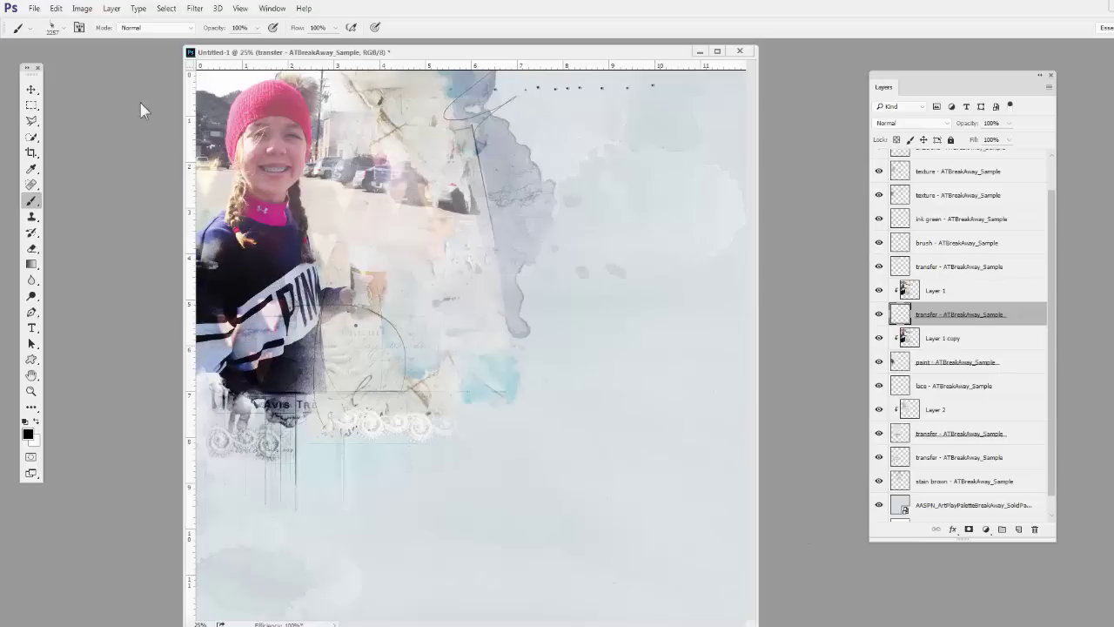
click(61, 28)
click(116, 193)
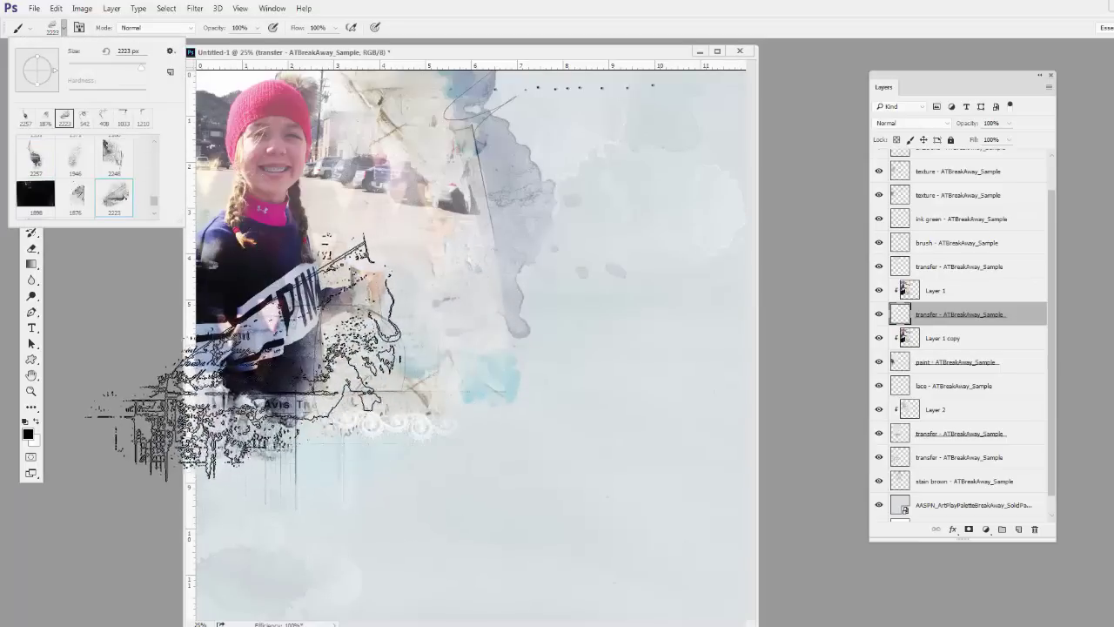
click(244, 375)
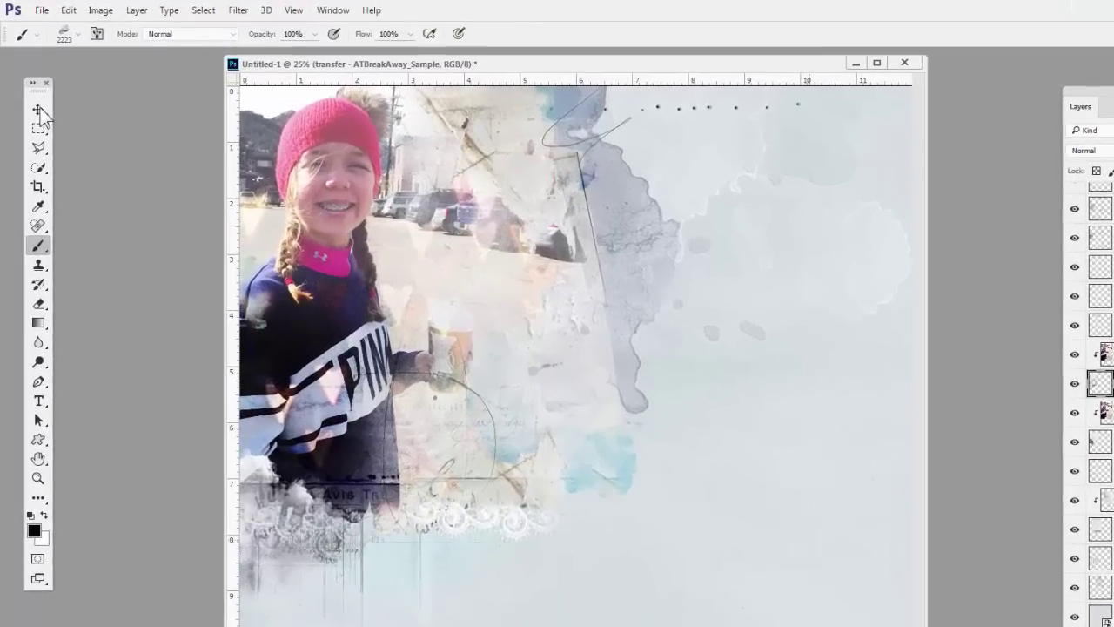
Step: Turn on Auto-Select for the Move tool, pick the stain brown layer on the canvas and nudge it slightly upward
click(38, 110)
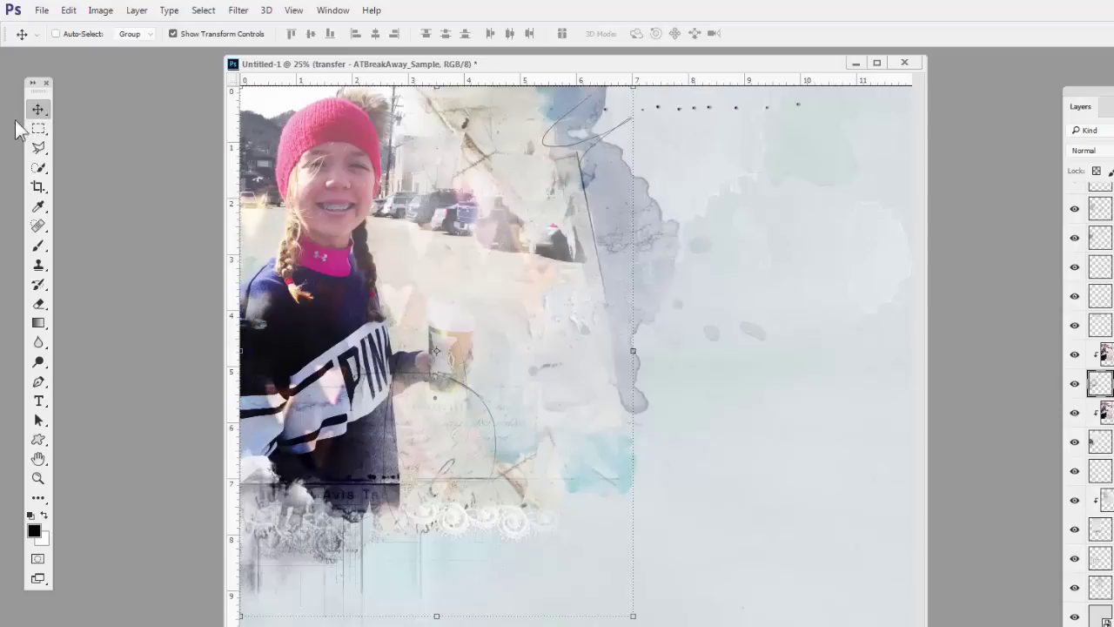
click(55, 33)
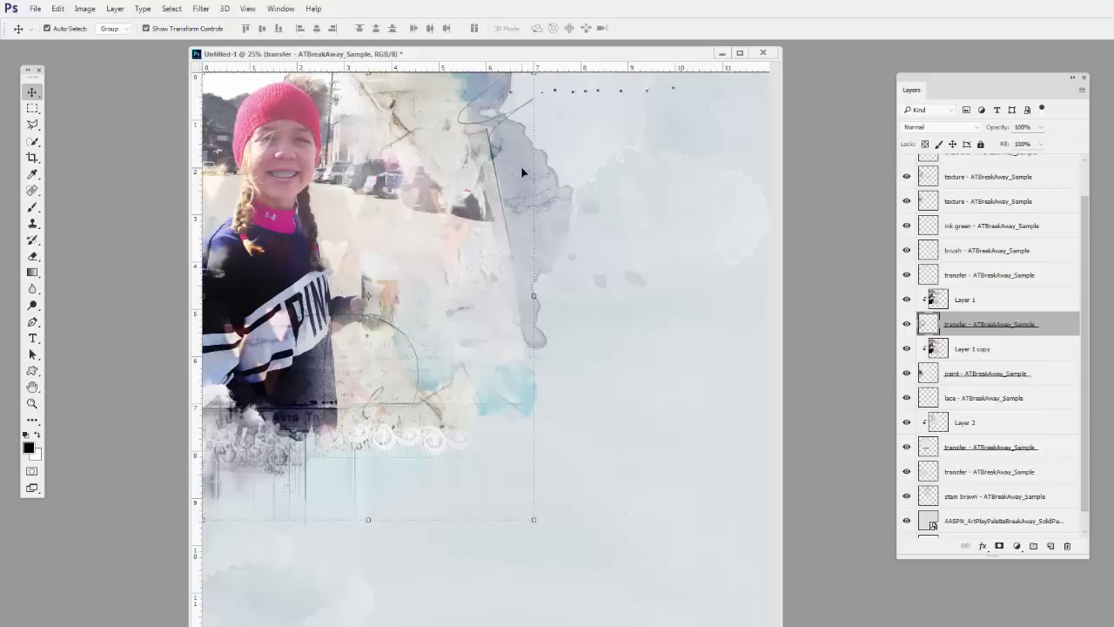
click(520, 167)
mouse_move(543, 174)
mouse_down()
mouse_move(562, 186)
mouse_move(540, 183)
mouse_up()
click(517, 131)
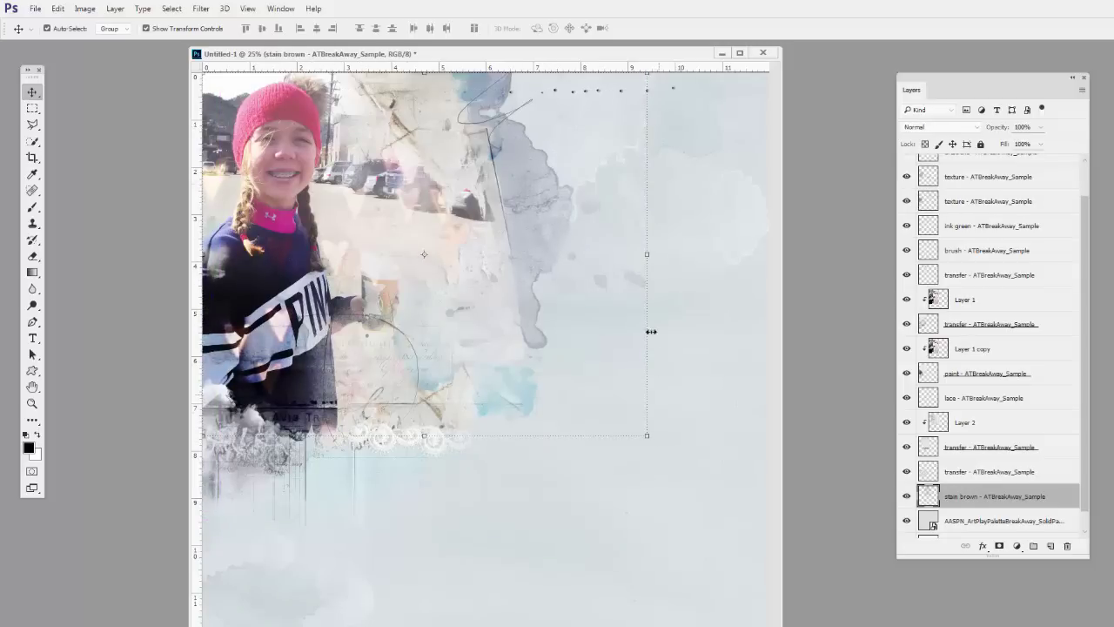
mouse_move(520, 135)
mouse_down()
mouse_move(550, 128)
mouse_move(521, 137)
mouse_up()
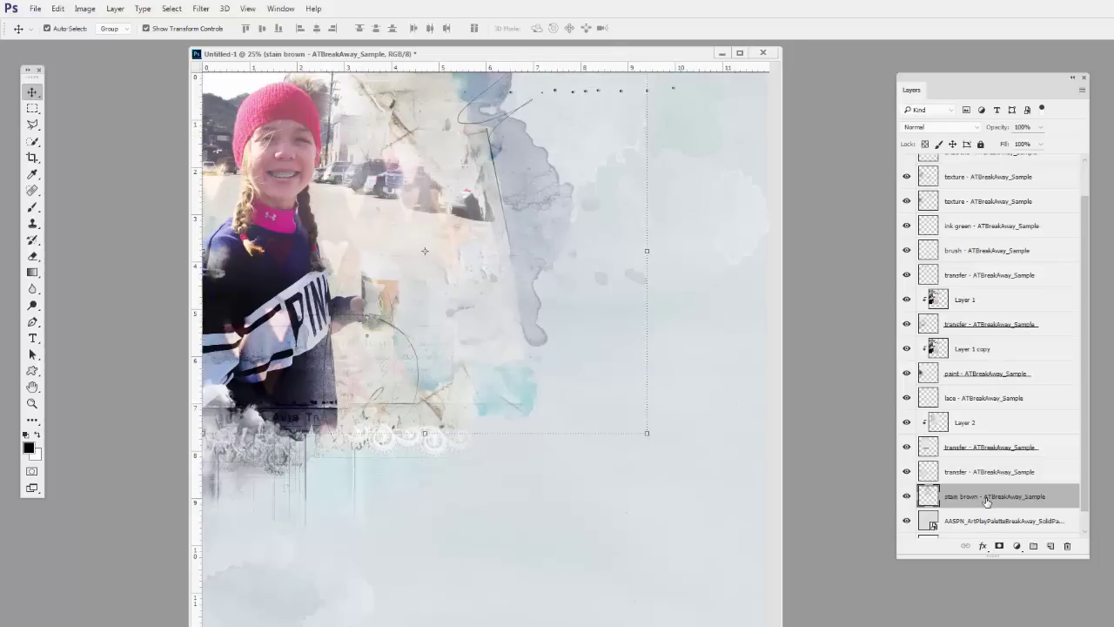
Step: Duplicate the stain brown layer, move the copy down below the photo and rotate it about 90° counterclockwise
drag(986, 499, 1051, 546)
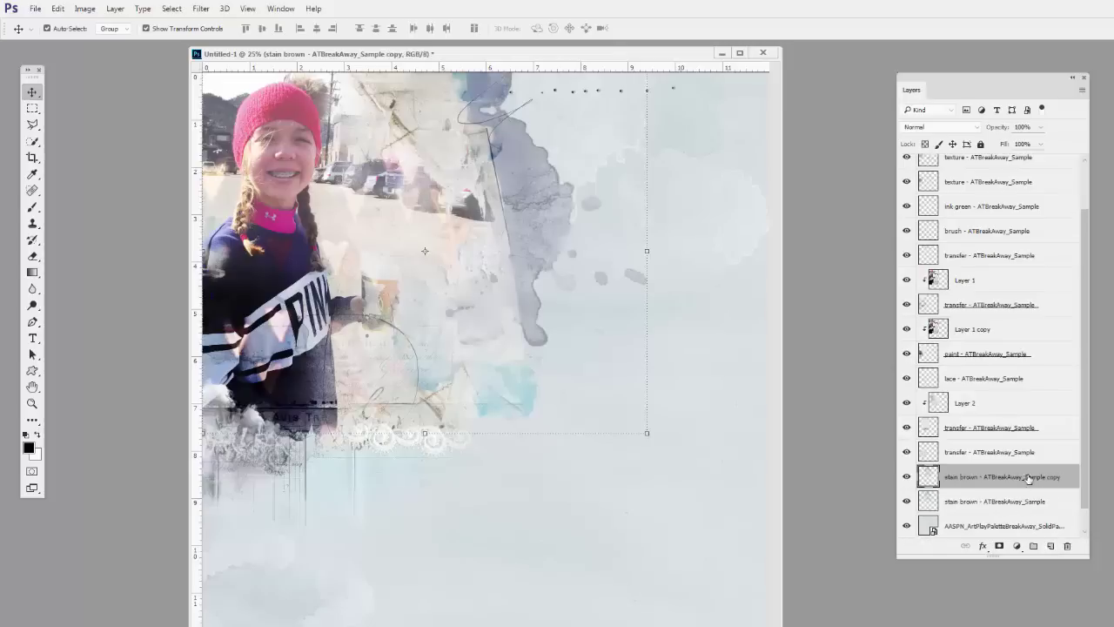
drag(525, 135, 483, 341)
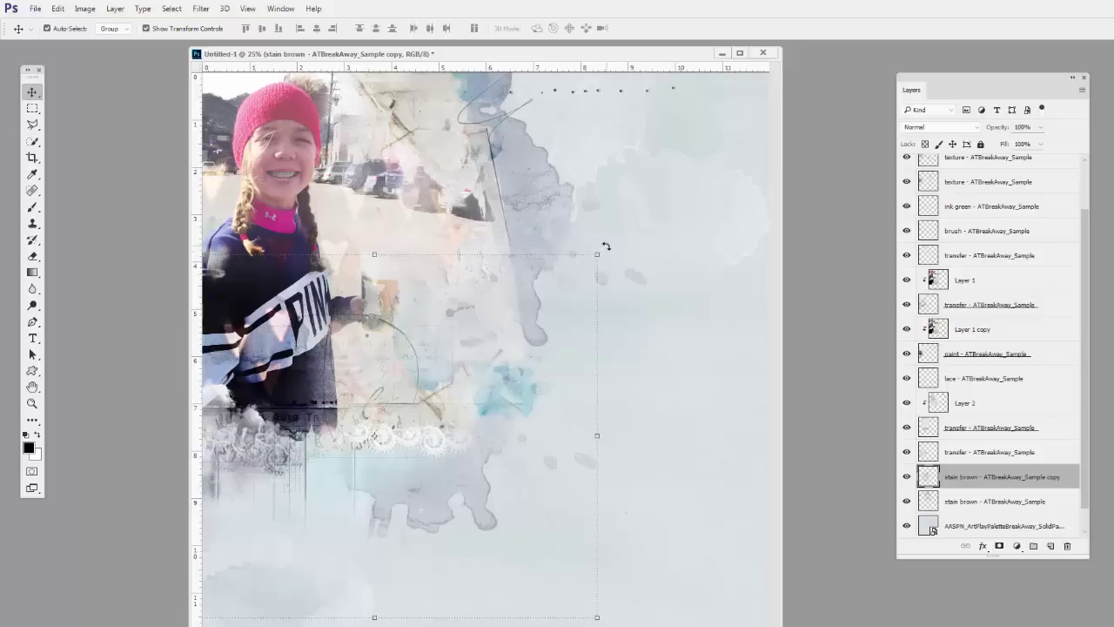
drag(605, 247, 323, 326)
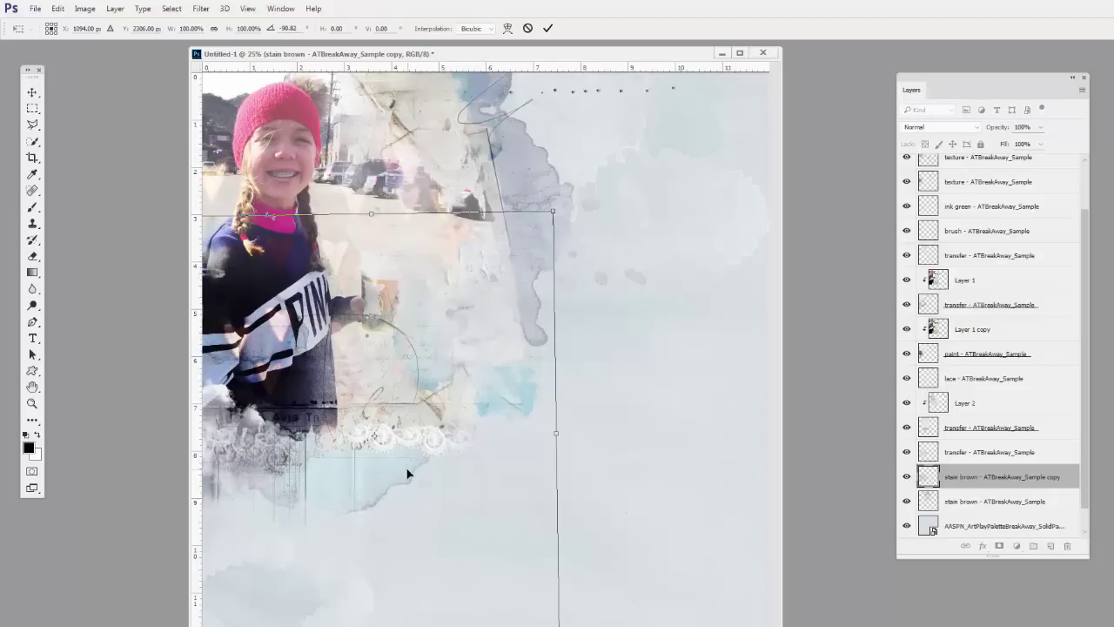
click(547, 28)
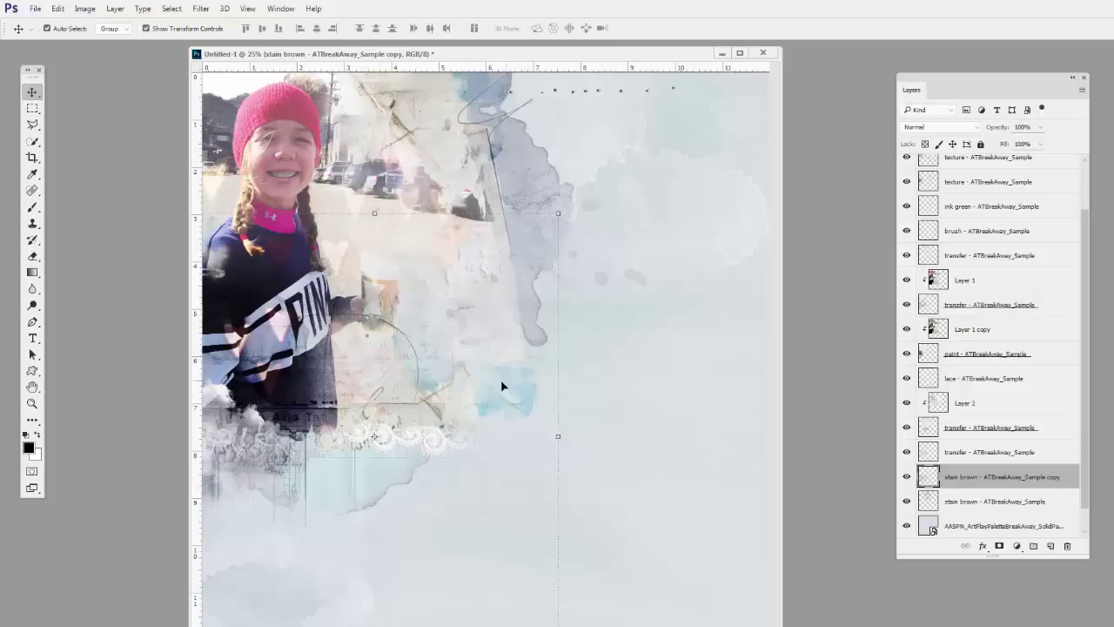
Step: Select the lace layer on the canvas and move it left and slightly down to overlap the photo's lower edge
click(439, 452)
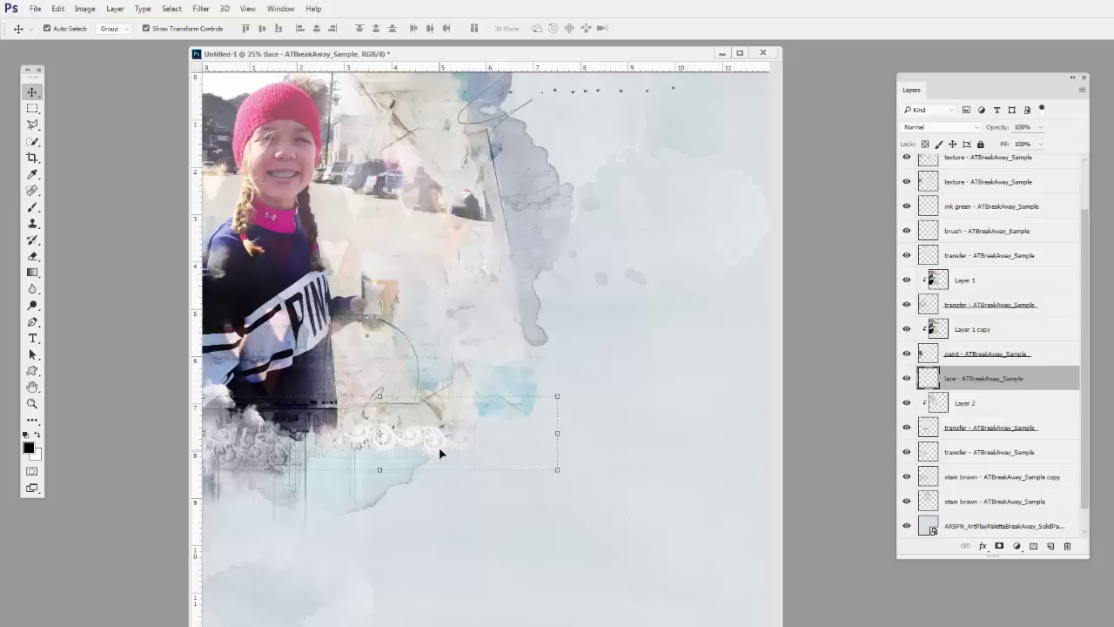
drag(439, 453, 339, 472)
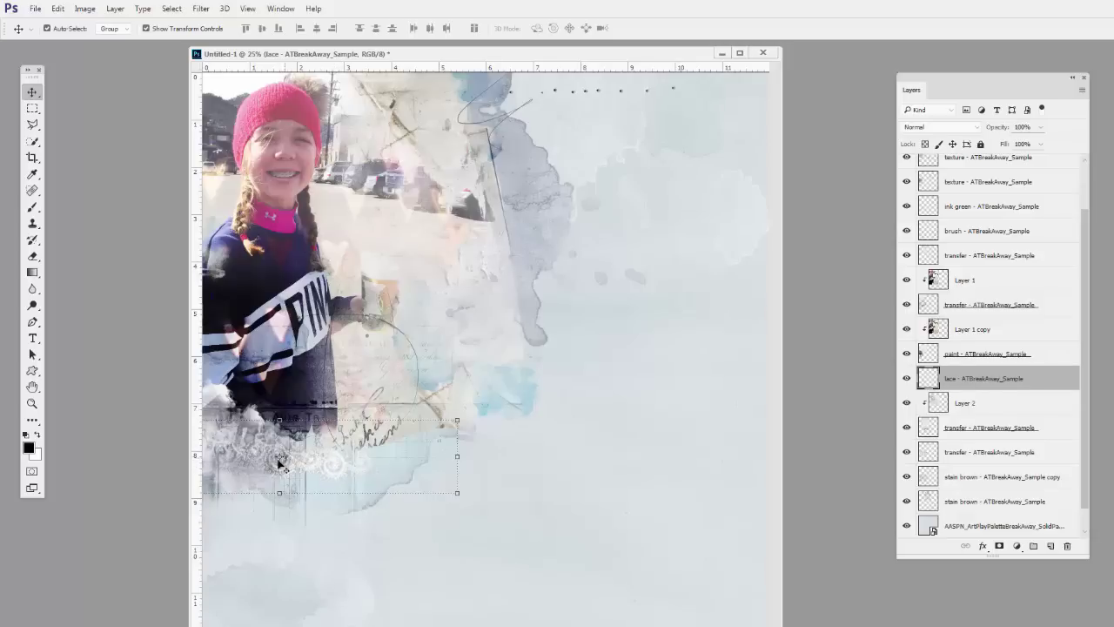
mouse_move(340, 472)
mouse_down()
mouse_move(320, 470)
mouse_move(348, 473)
mouse_move(329, 472)
mouse_move(349, 460)
mouse_up()
Step: Reorder the lace layer to sit directly above the ink green layer and nudge the lace slightly upward
drag(951, 381, 960, 285)
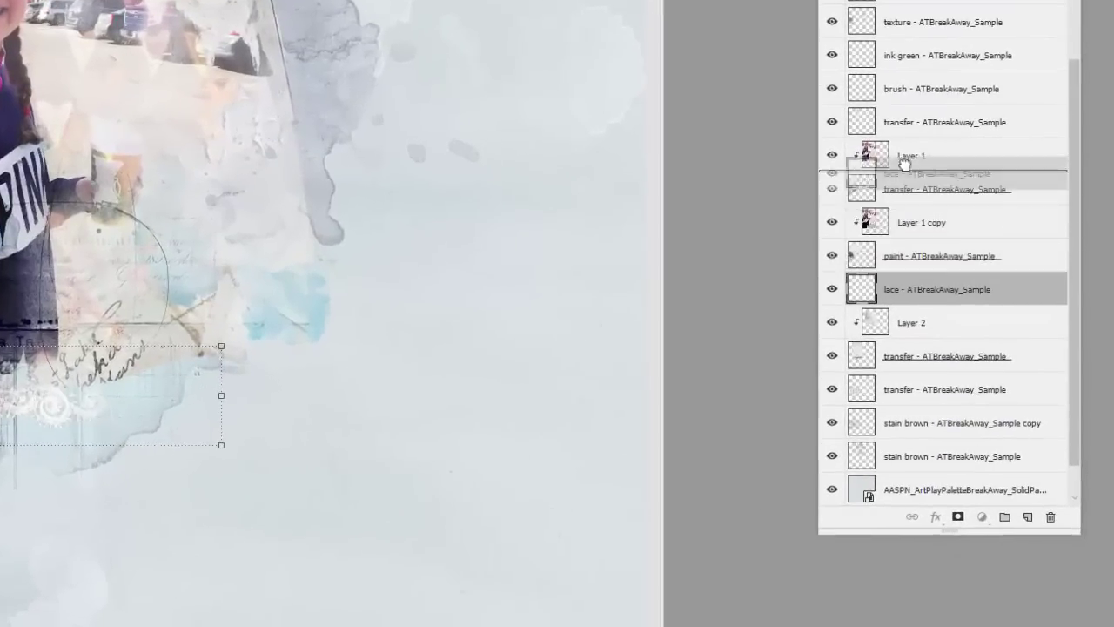
drag(905, 162, 908, 33)
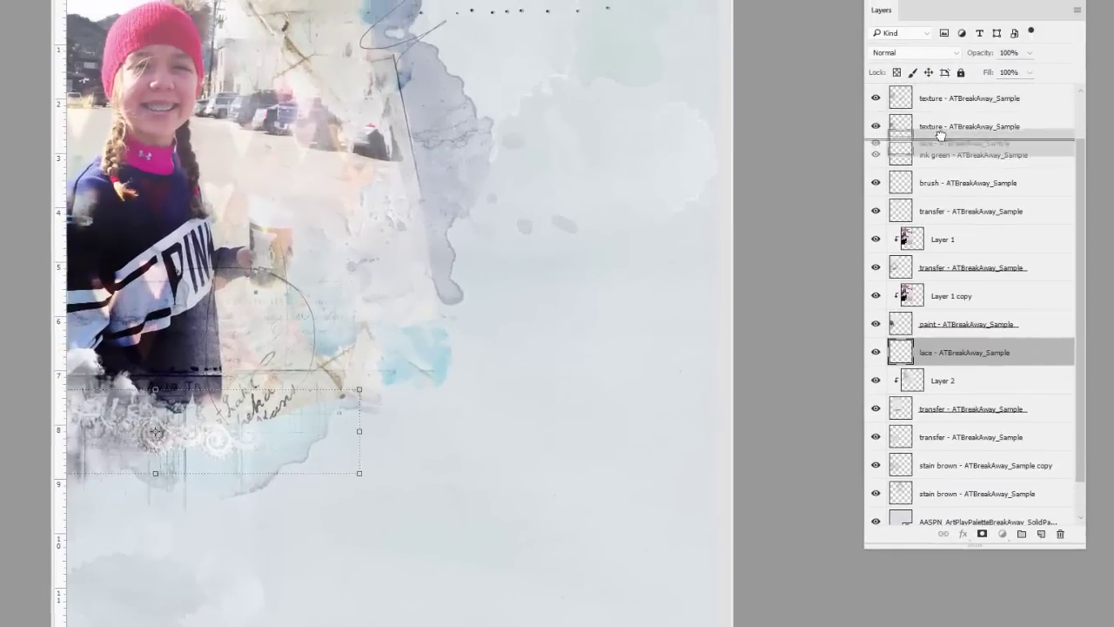
drag(940, 135, 940, 135)
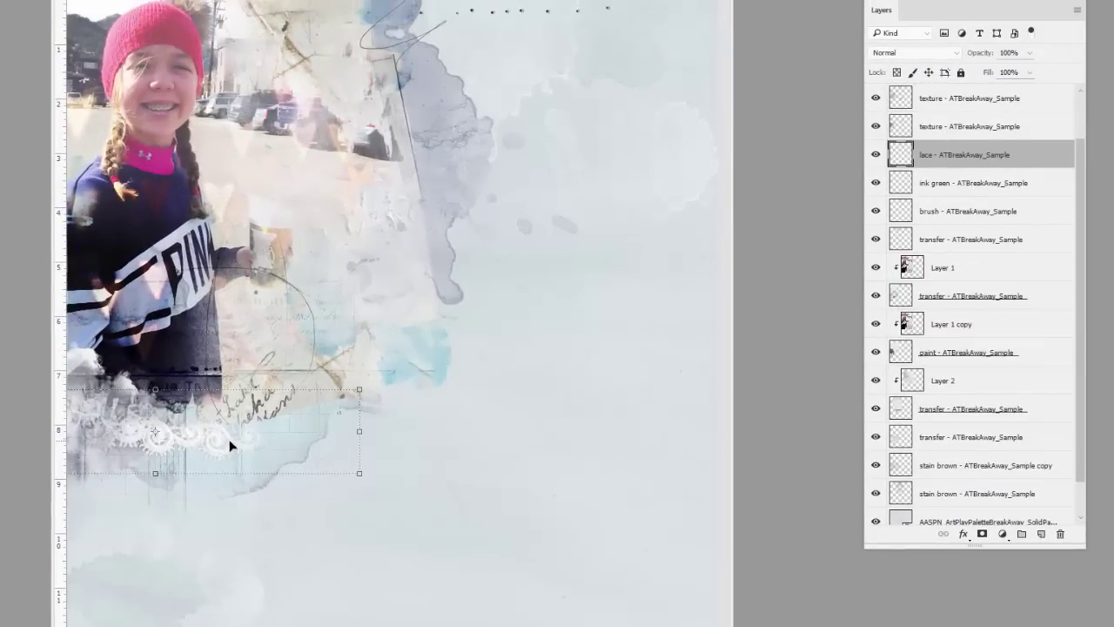
drag(231, 446, 231, 442)
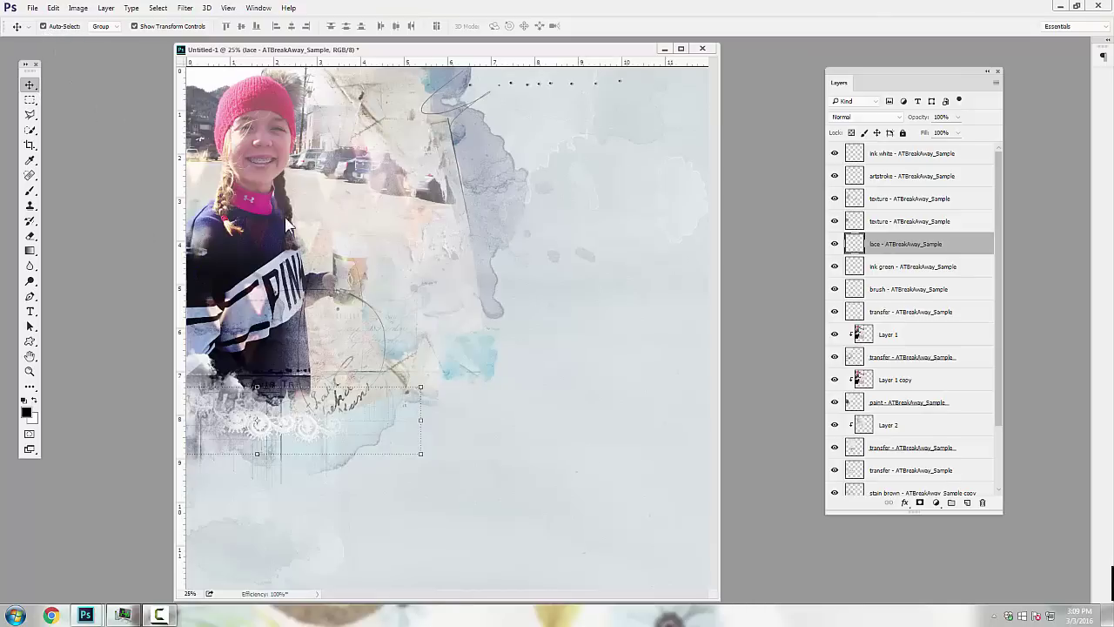
Step: Select the upper texture layer through its blue patch and toggle its visibility to compare the layout with and without it
click(487, 364)
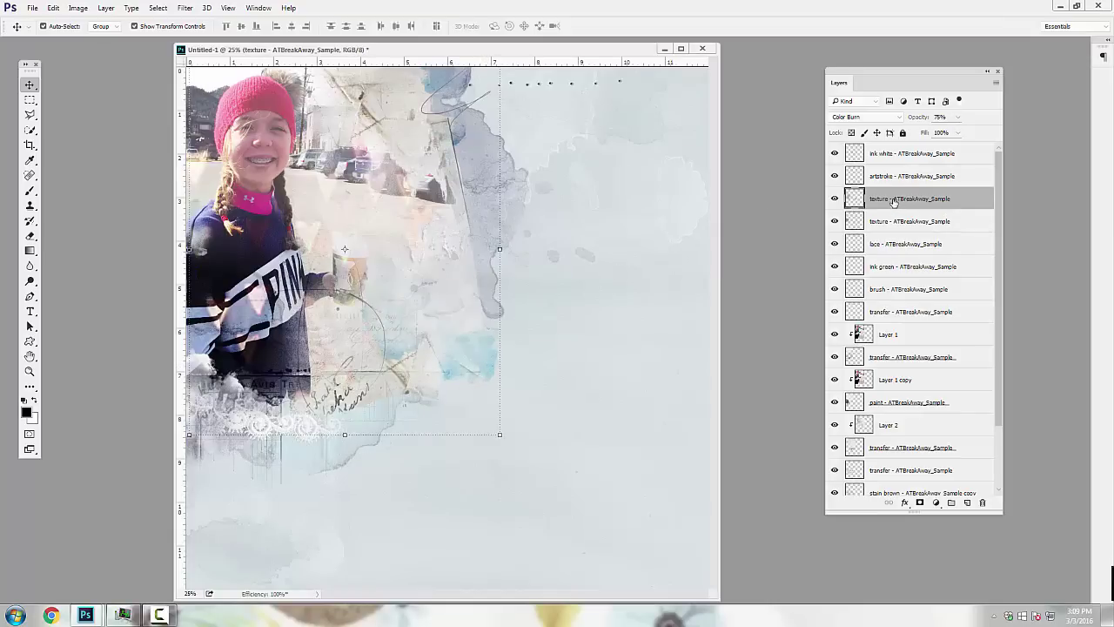
click(834, 200)
click(833, 199)
click(834, 199)
click(832, 200)
click(498, 433)
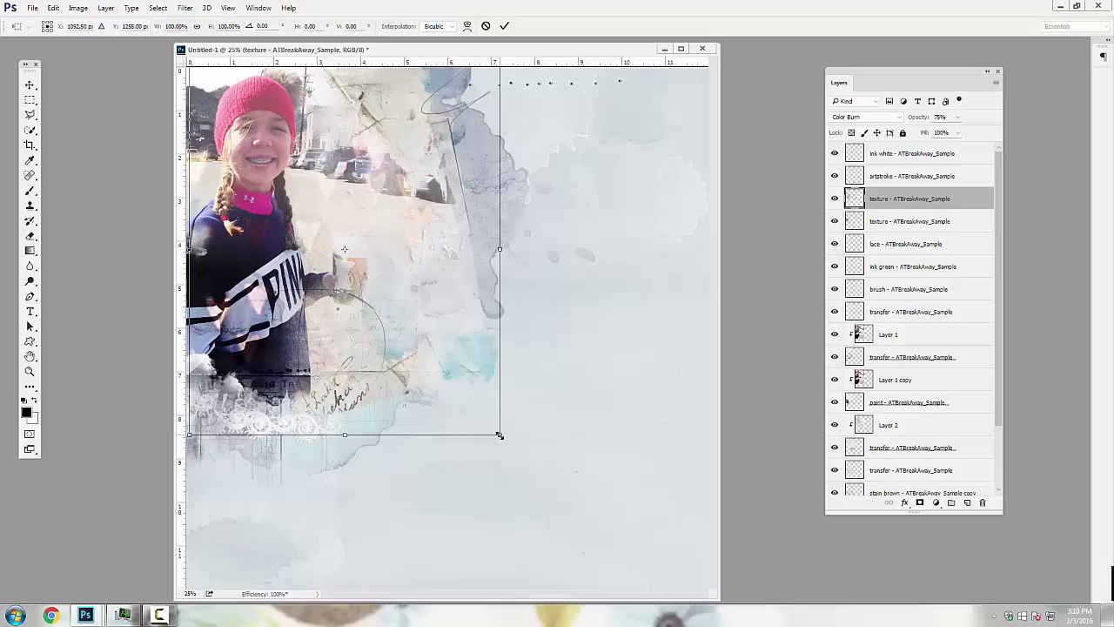
drag(499, 434, 495, 430)
drag(488, 420, 494, 466)
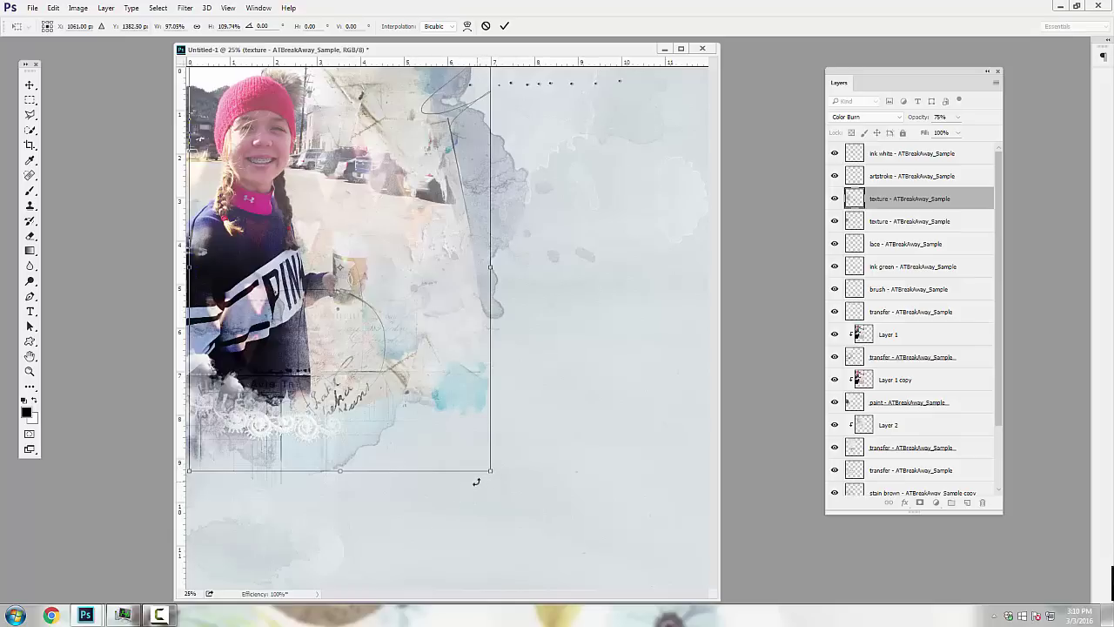
click(486, 27)
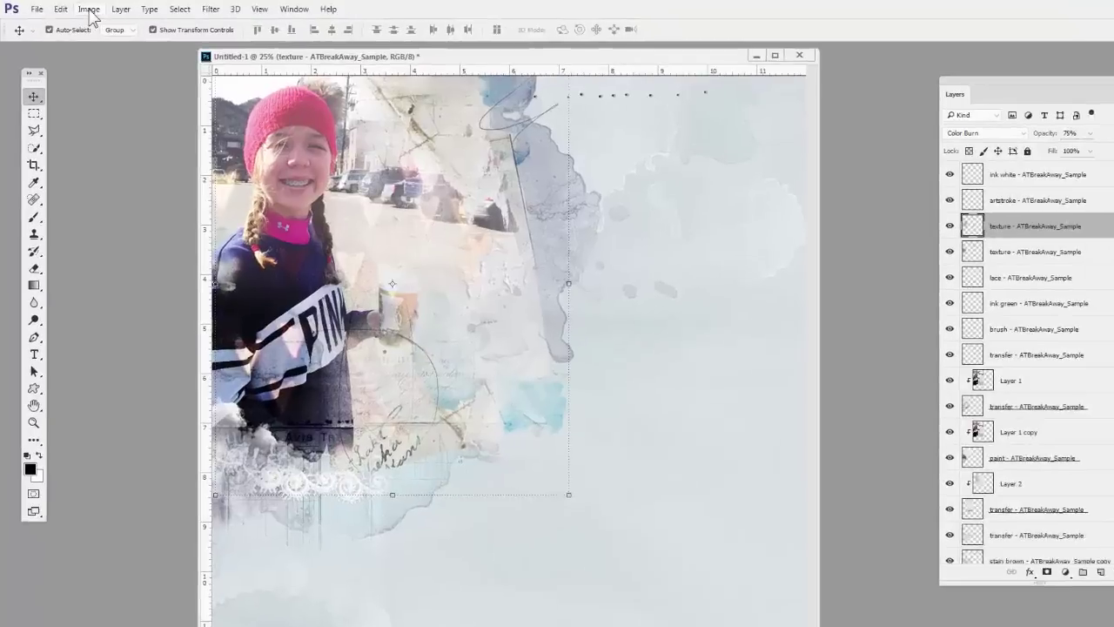
Step: Apply a Hue/Saturation adjustment to the upper texture layer with Hue +140 and slightly lowered Lightness
click(89, 9)
mouse_move(107, 43)
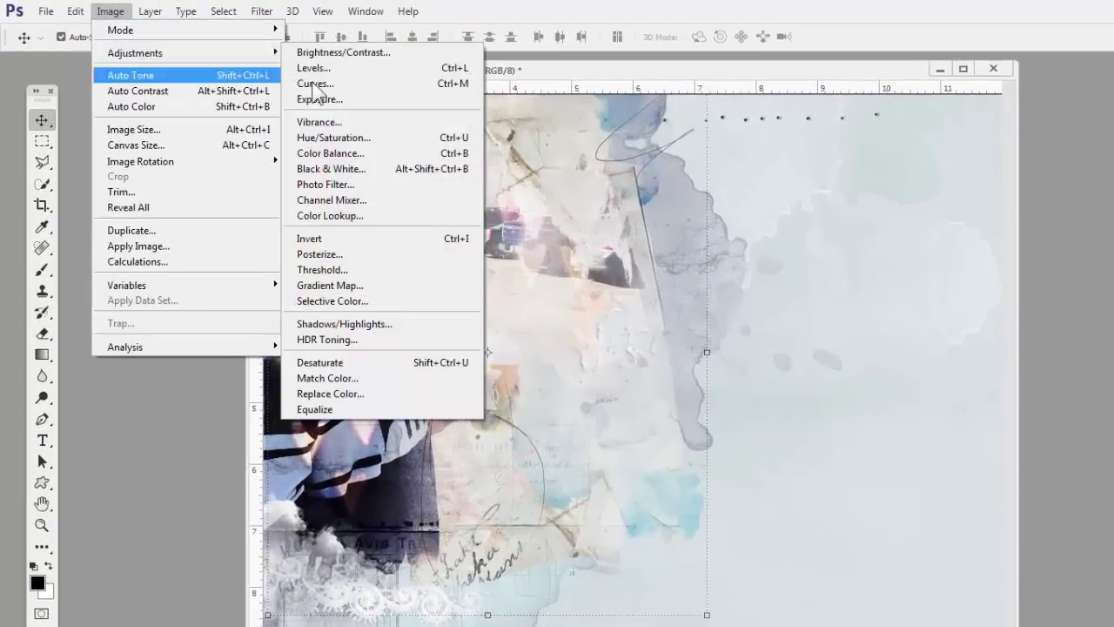
click(362, 141)
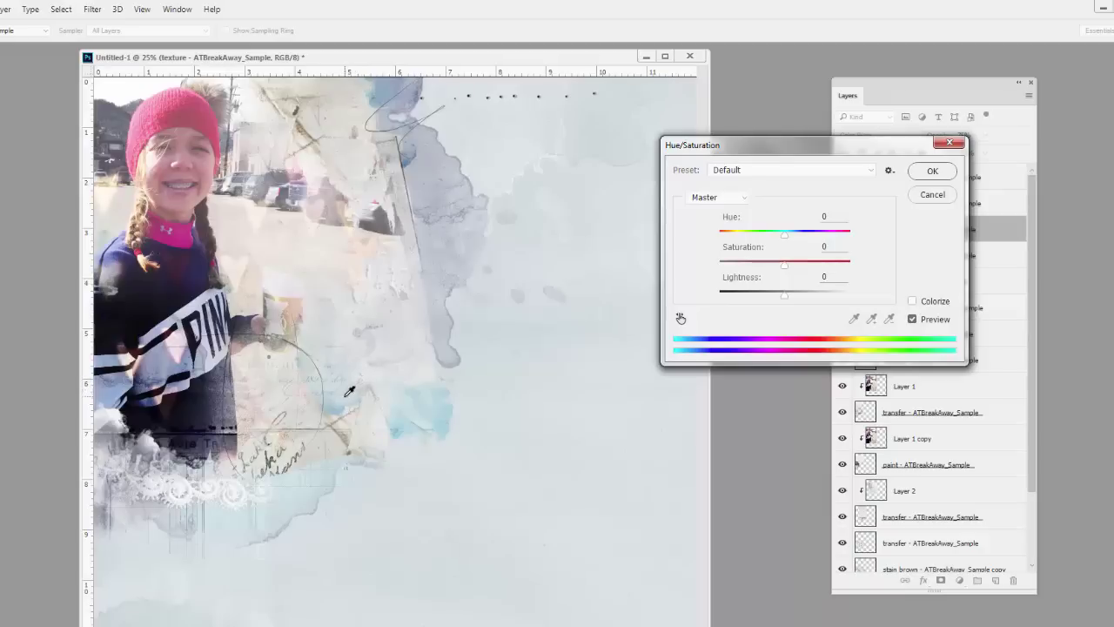
drag(881, 146, 728, 133)
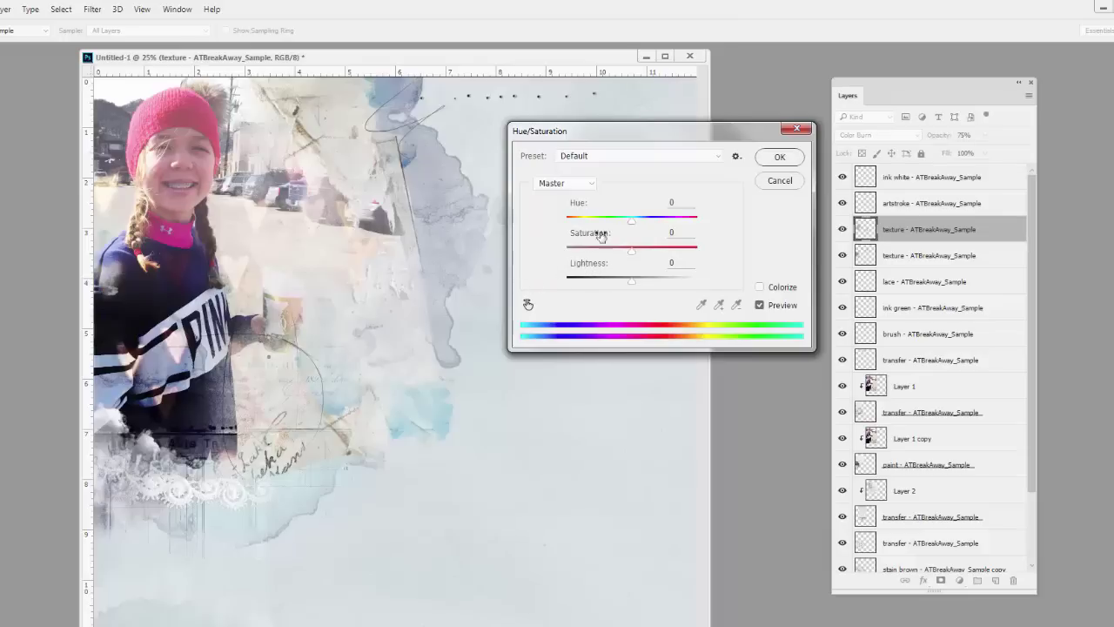
drag(628, 220, 627, 293)
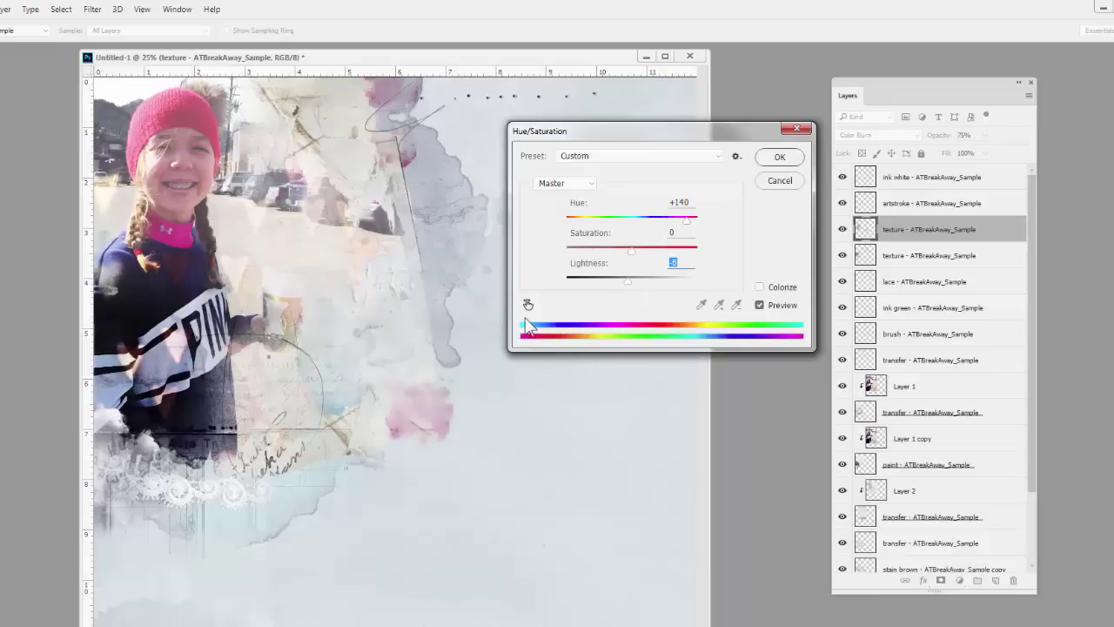
click(780, 159)
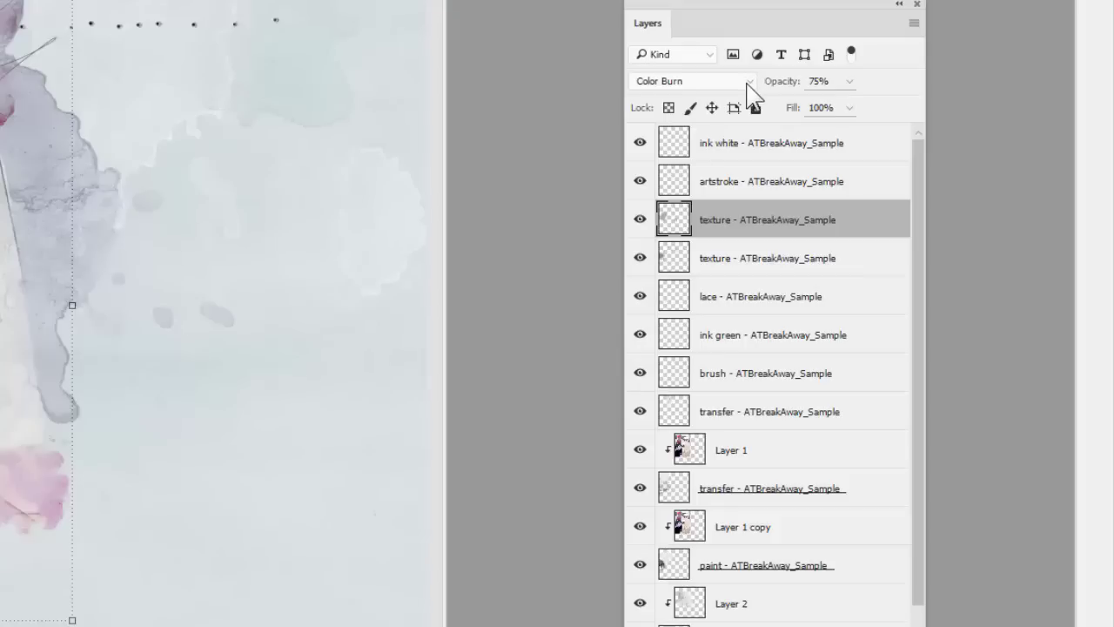
Step: Try the Normal blend mode on the upper texture layer and switch back to Color Burn
click(748, 81)
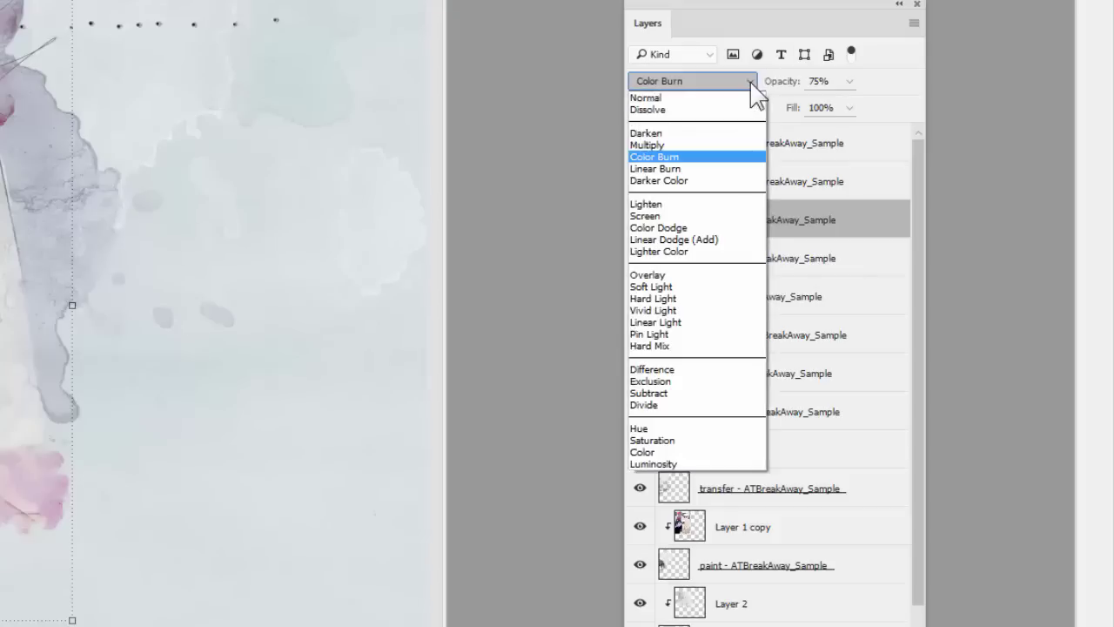
click(727, 98)
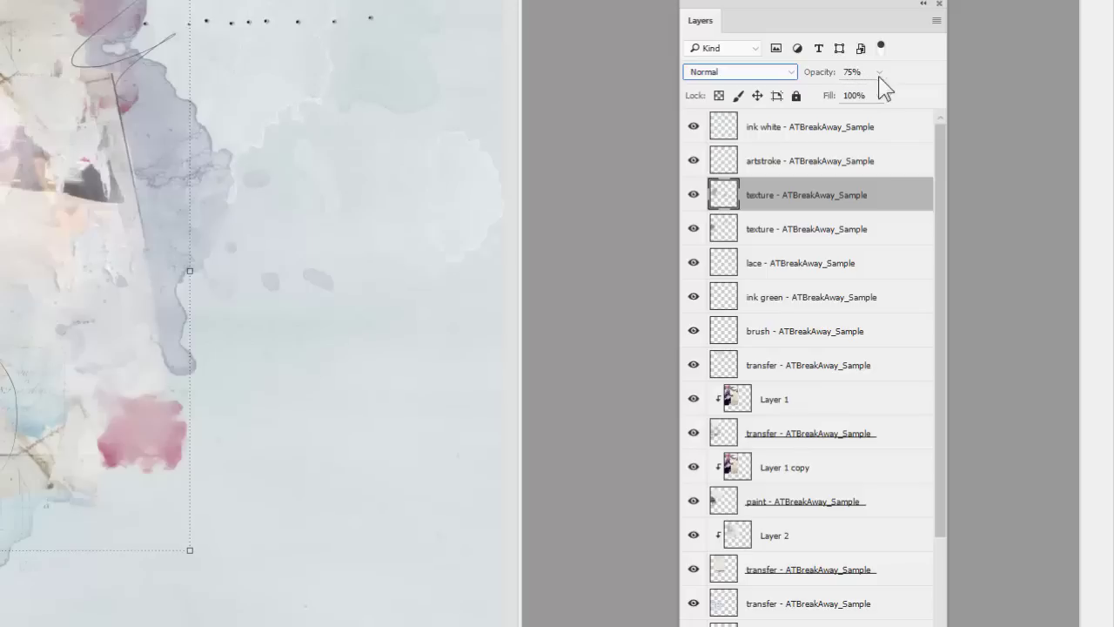
click(788, 74)
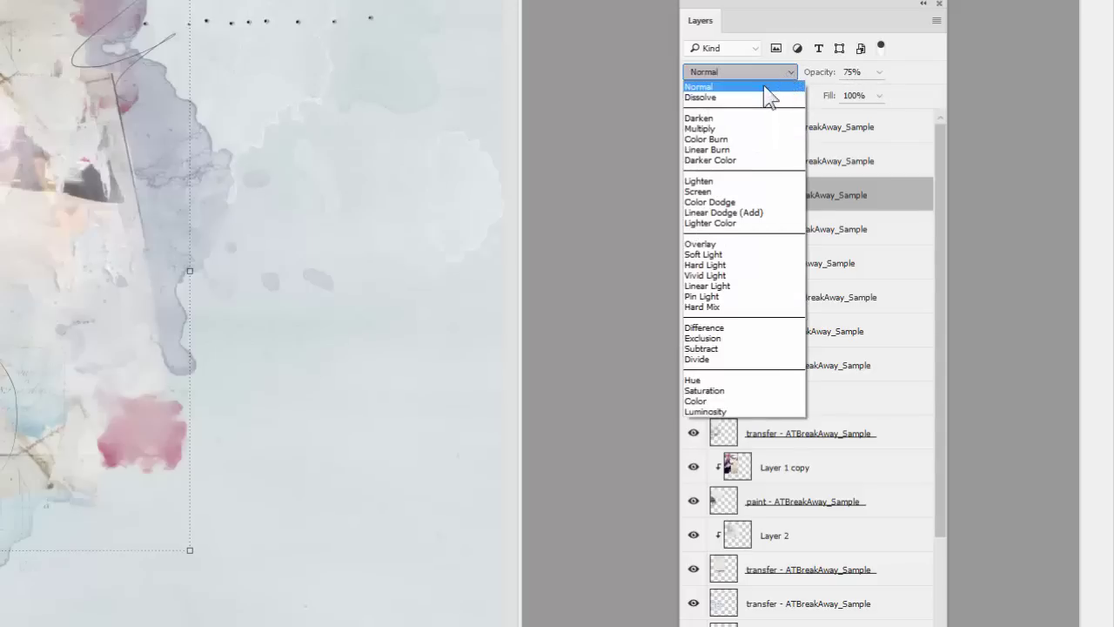
click(716, 138)
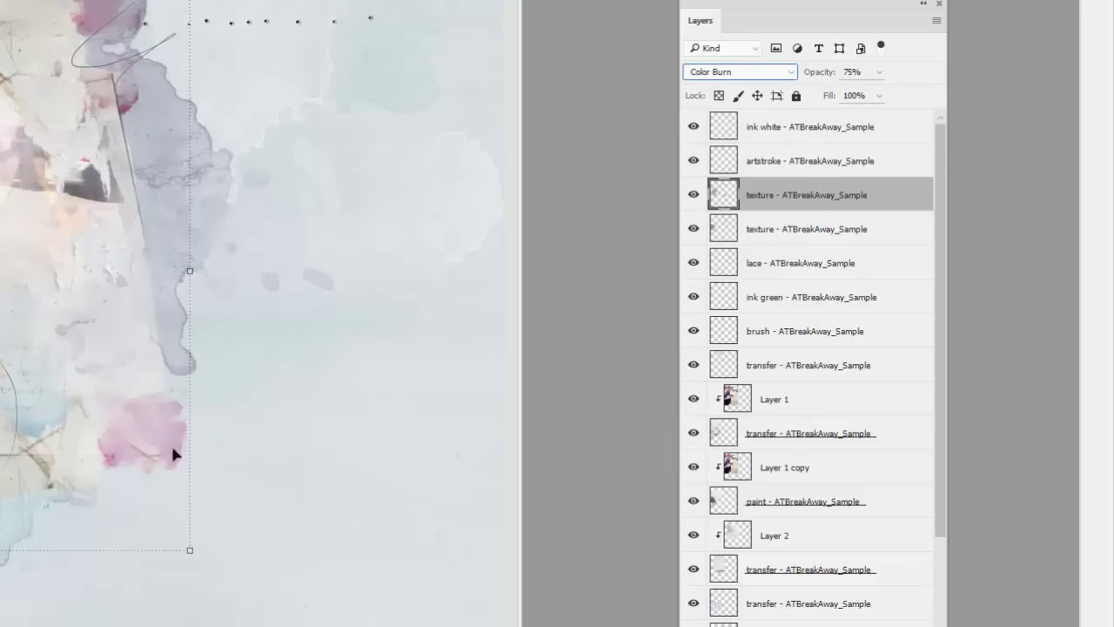
Step: Set the upper texture layer's blend mode to Vivid Light and its opacity to 77%
click(790, 73)
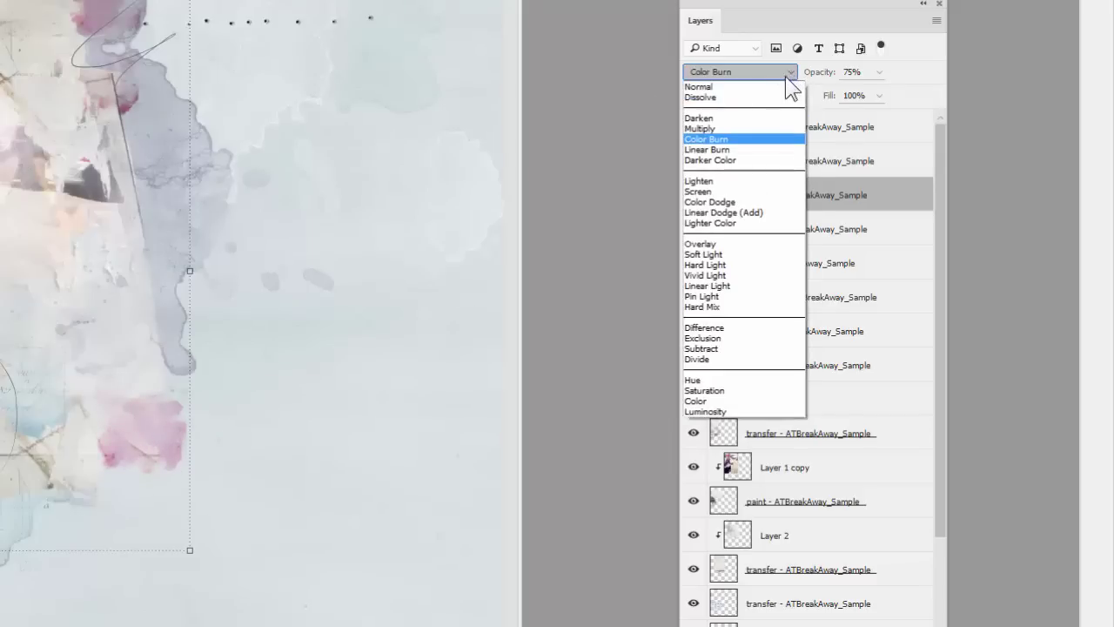
click(707, 276)
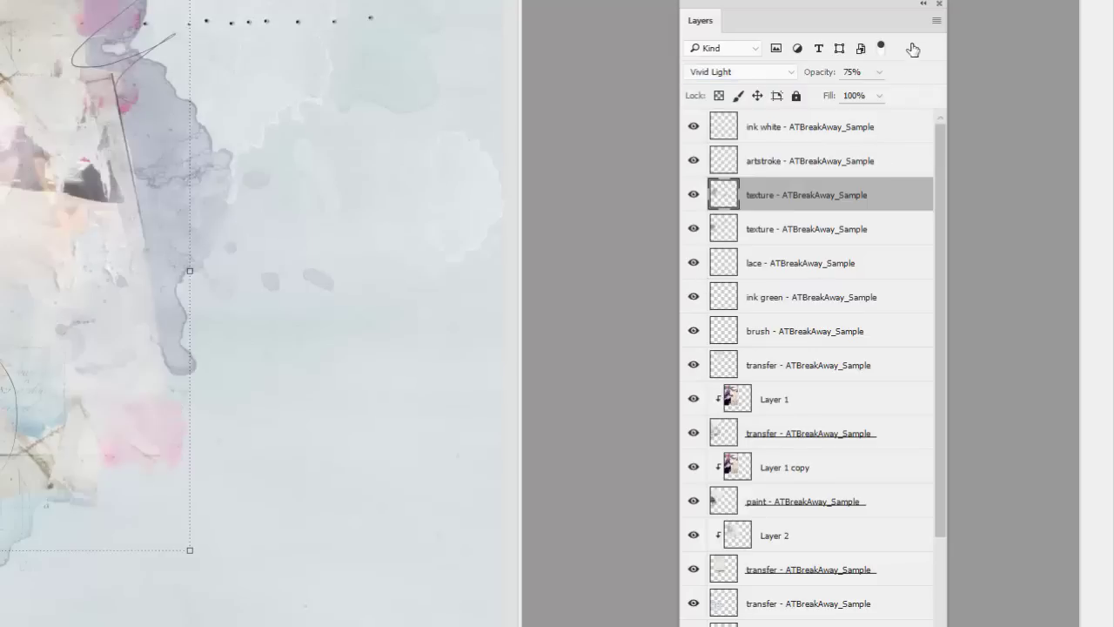
click(879, 72)
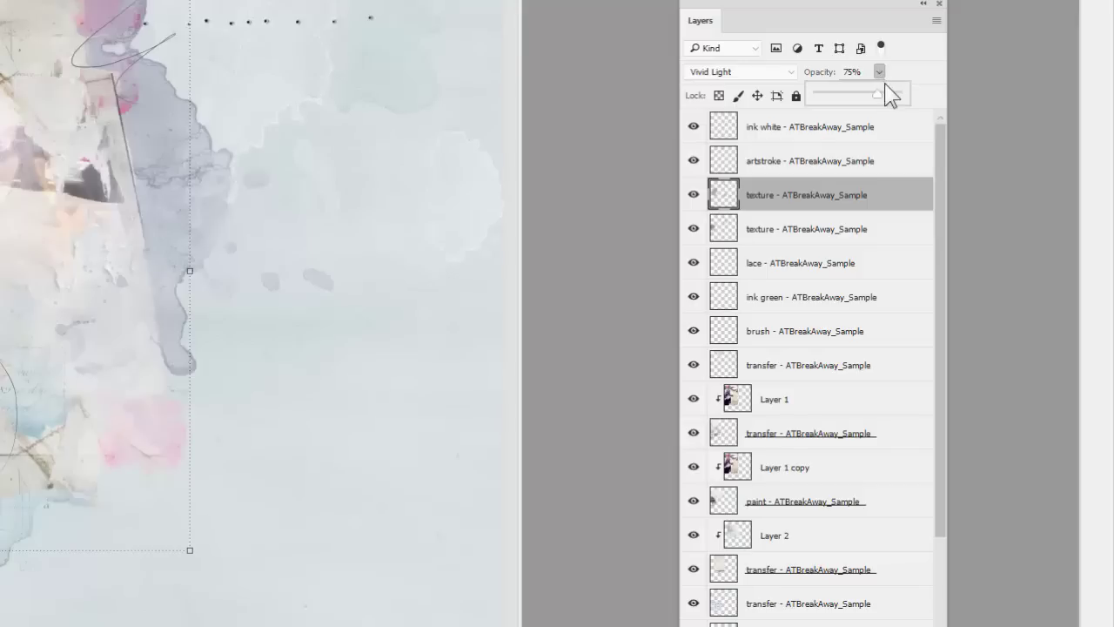
mouse_move(879, 93)
mouse_down()
mouse_move(914, 104)
mouse_move(860, 103)
mouse_up()
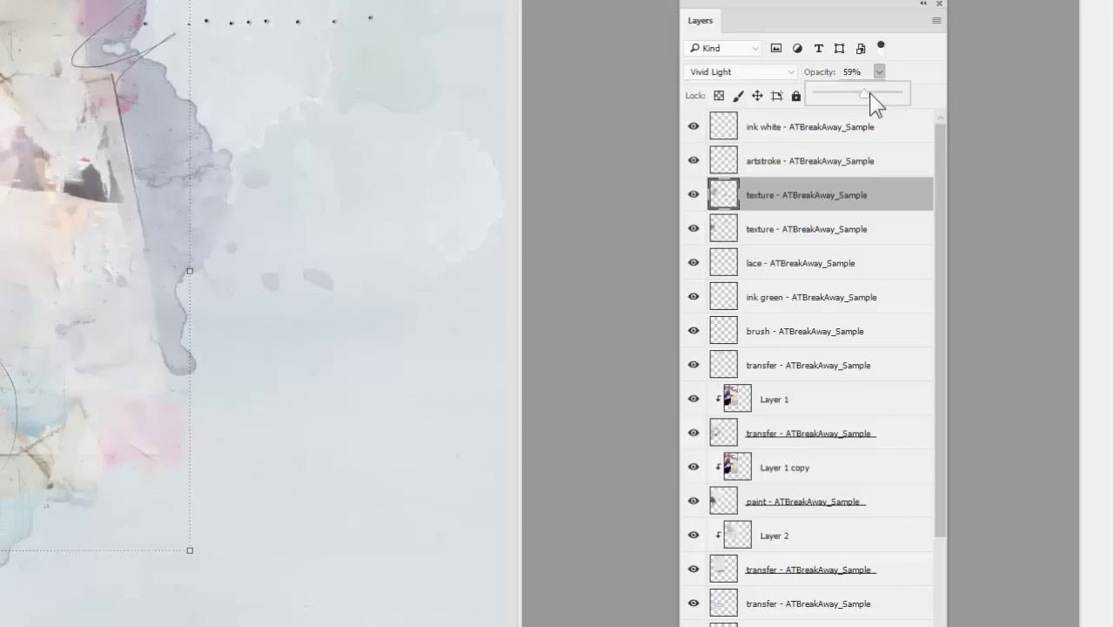
drag(871, 101, 884, 103)
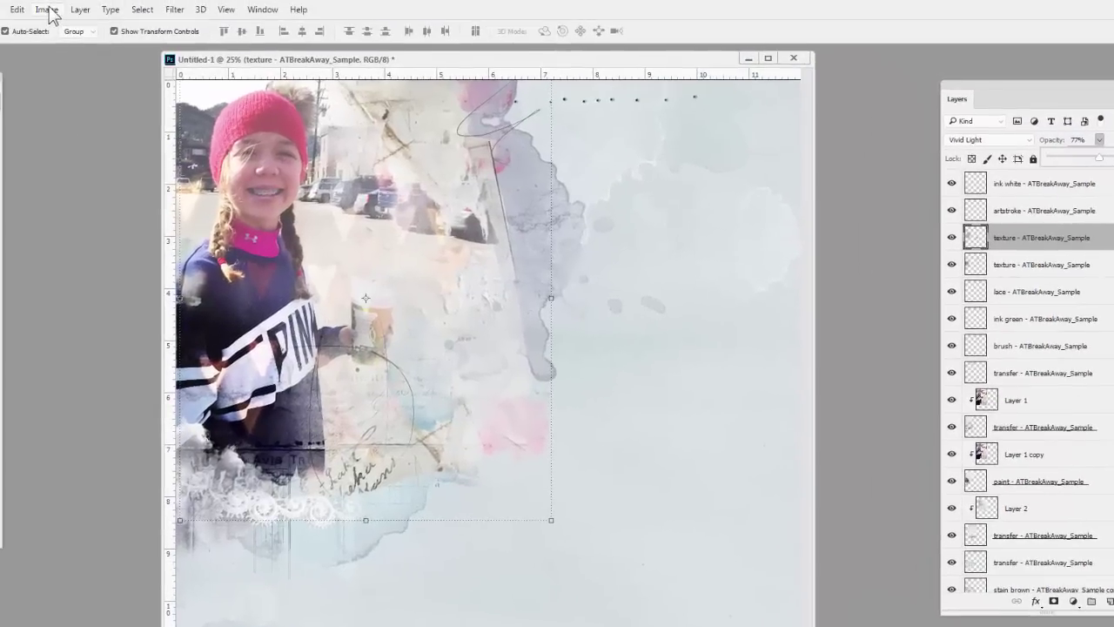
Step: Apply a Brightness/Contrast adjustment to the upper texture layer with Brightness -51 and Contrast 35, and return to the Move tool
click(47, 10)
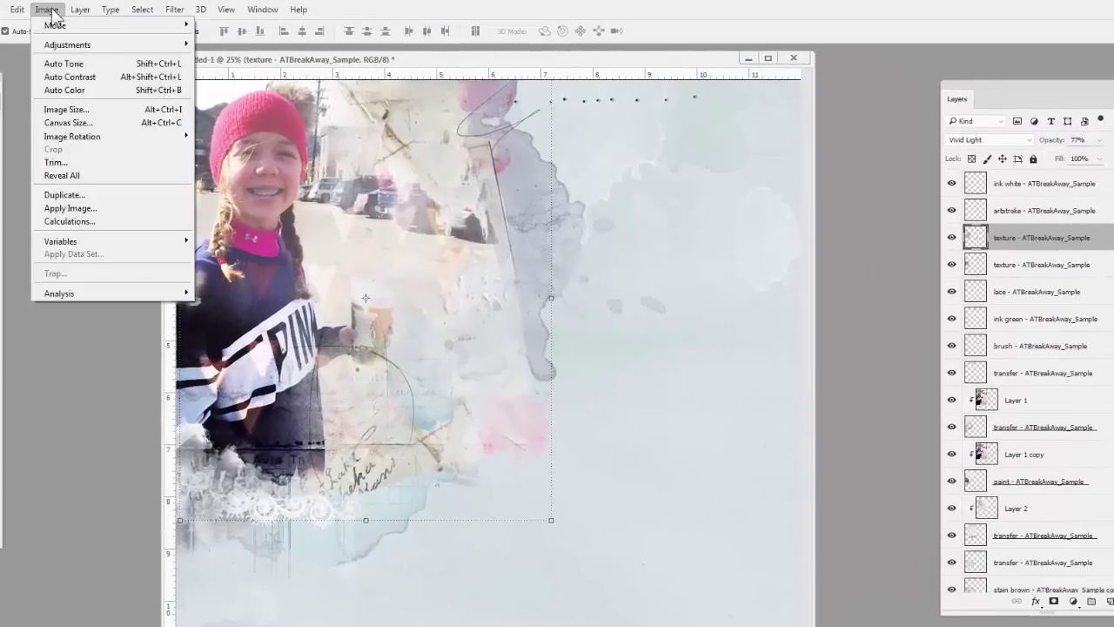
mouse_move(96, 48)
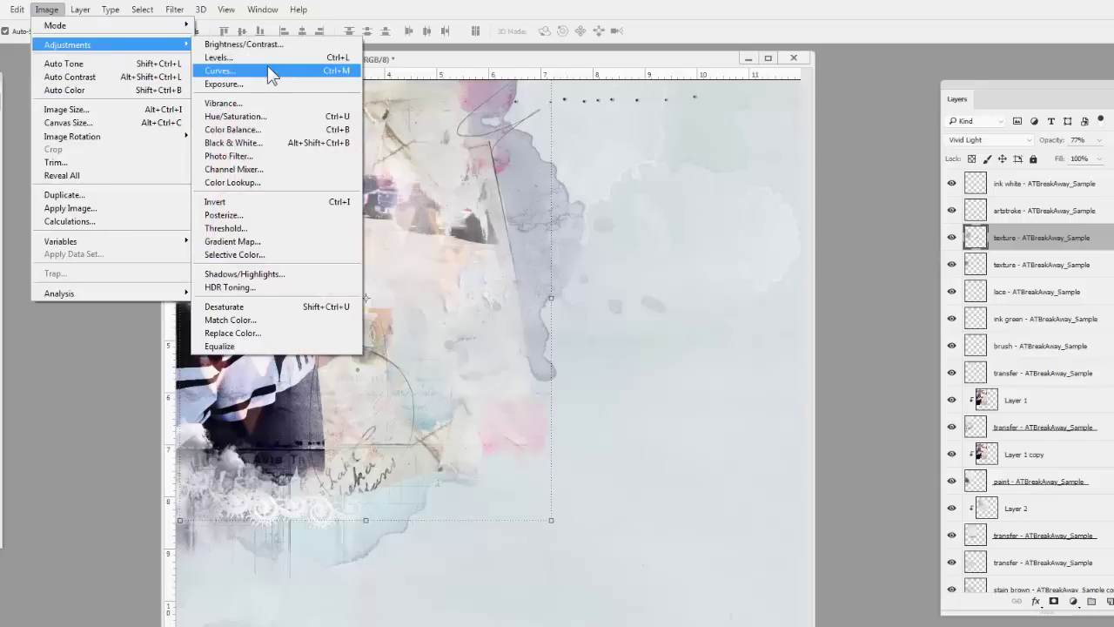
click(256, 43)
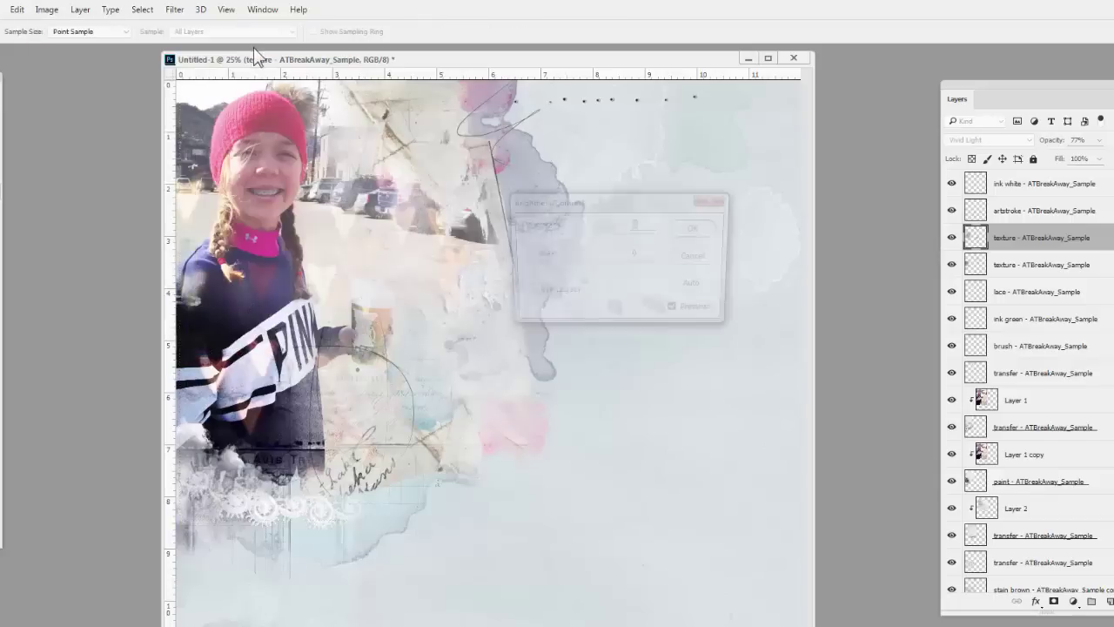
drag(715, 197, 804, 152)
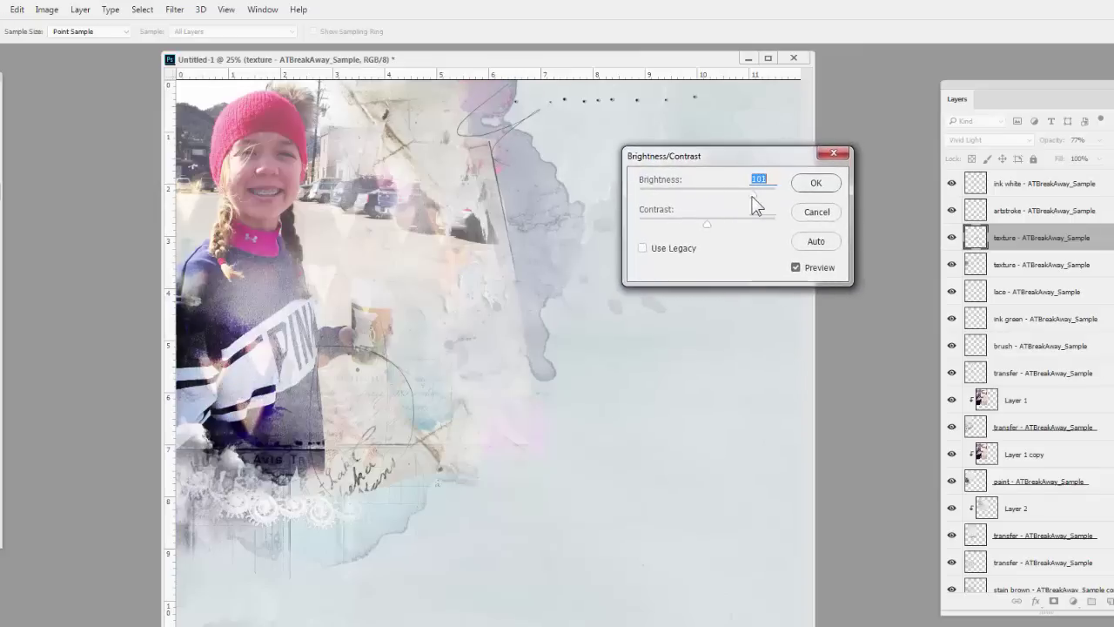
drag(749, 196, 722, 252)
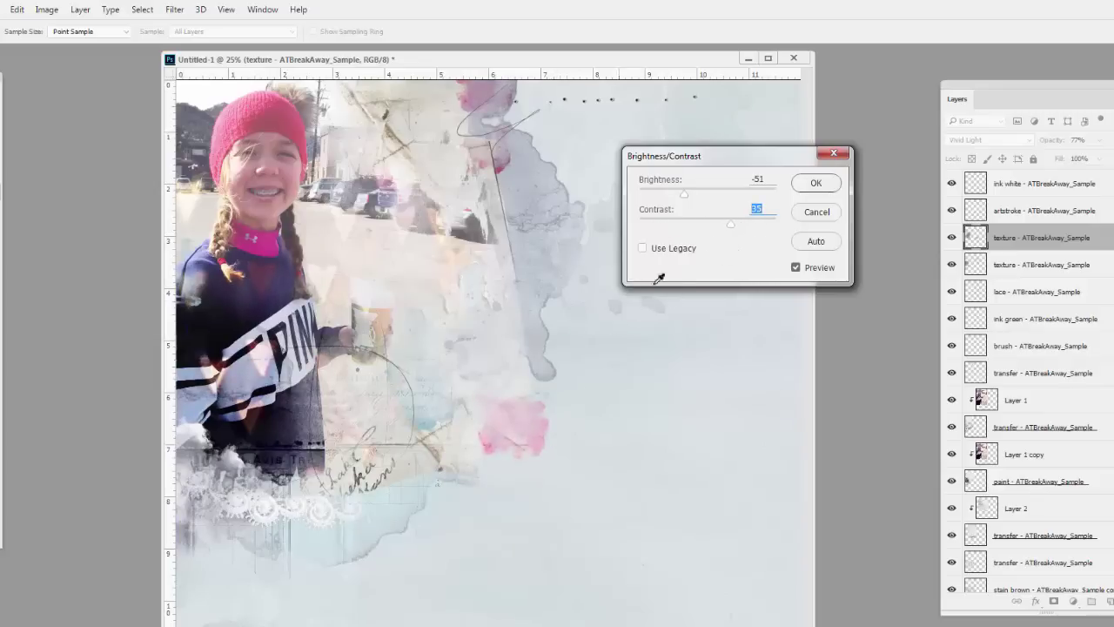
click(818, 183)
key(v)
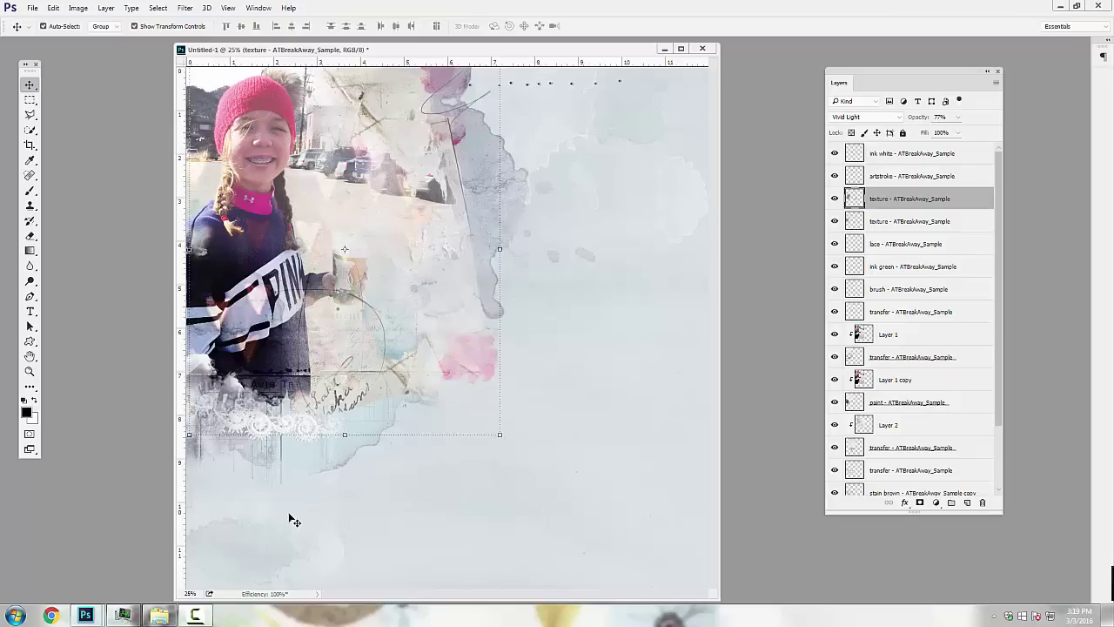
Step: Switch to Windows Explorer and open the Transfers and Overlays folder inside ArtPlay Palette Break Away B
click(159, 616)
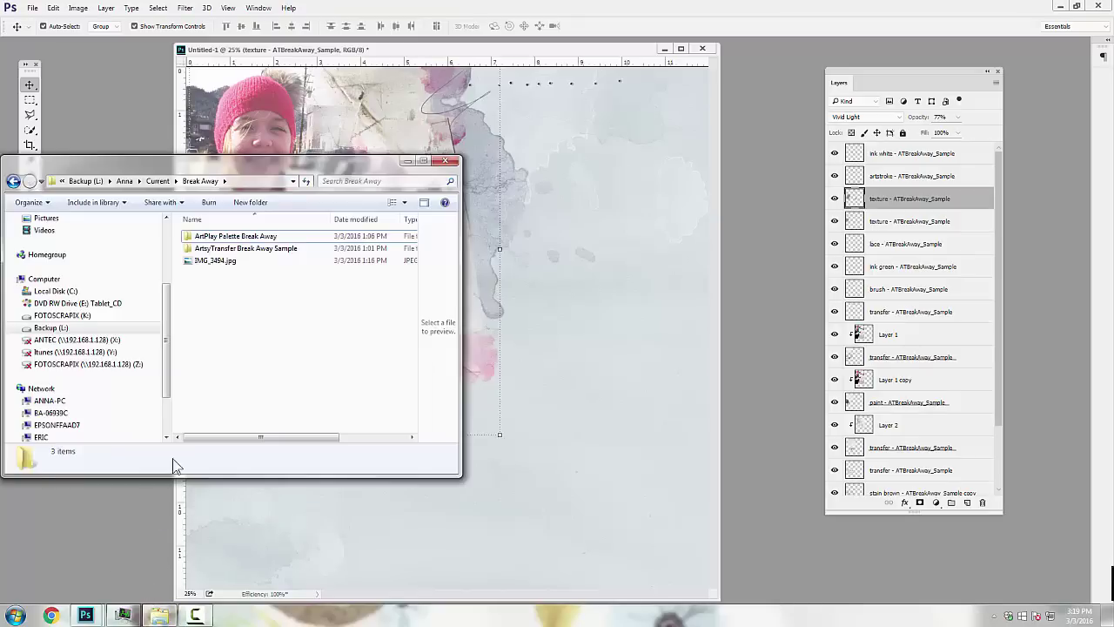
click(242, 238)
double_click(242, 237)
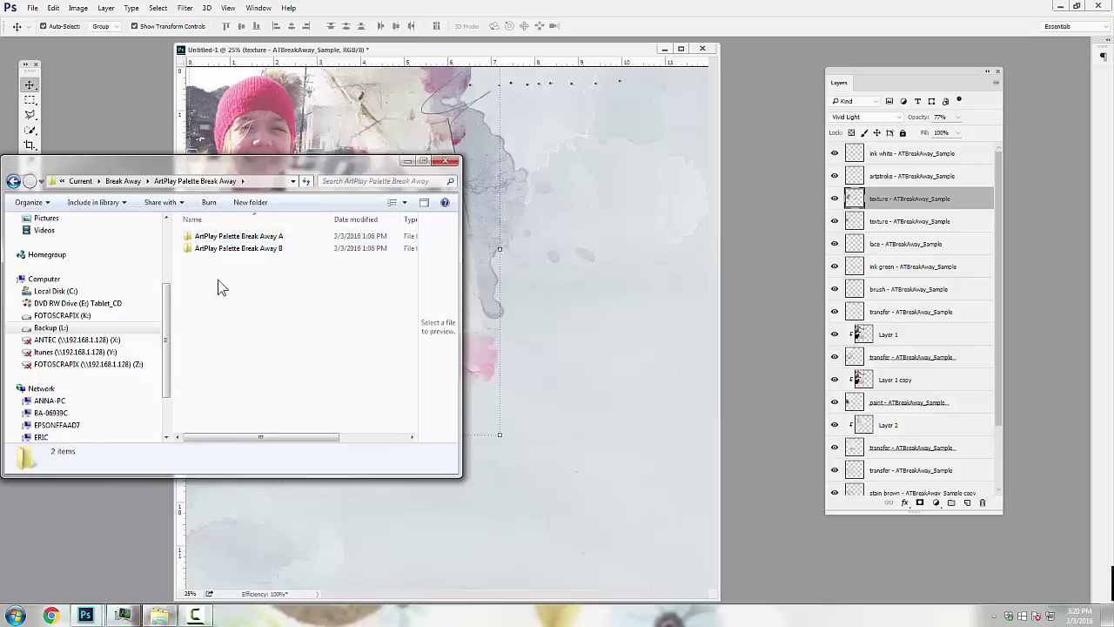
double_click(229, 249)
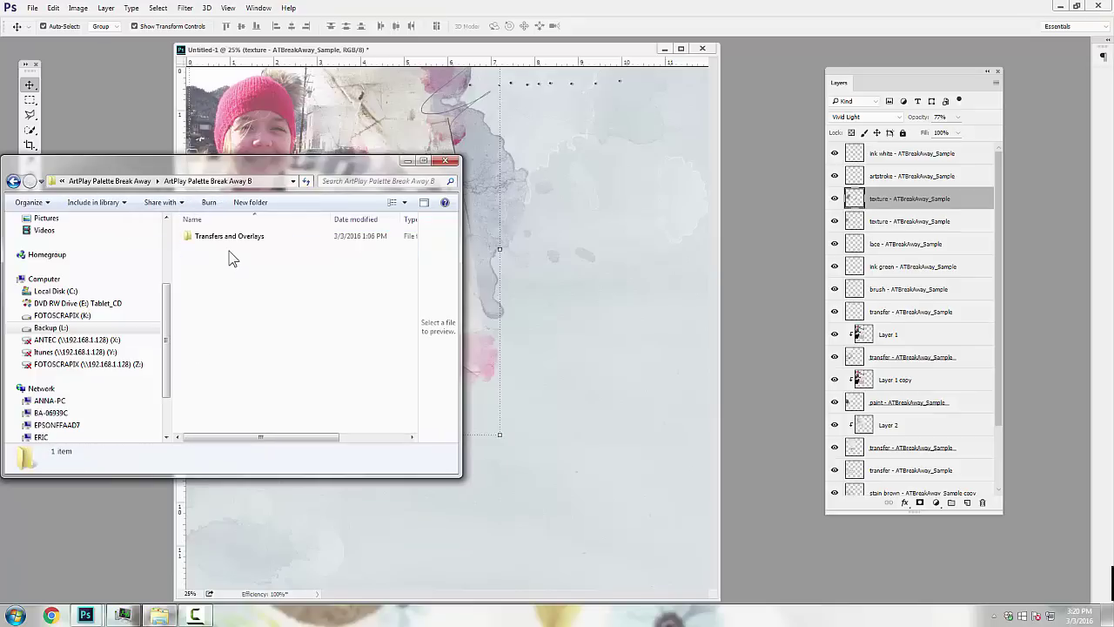
double_click(248, 238)
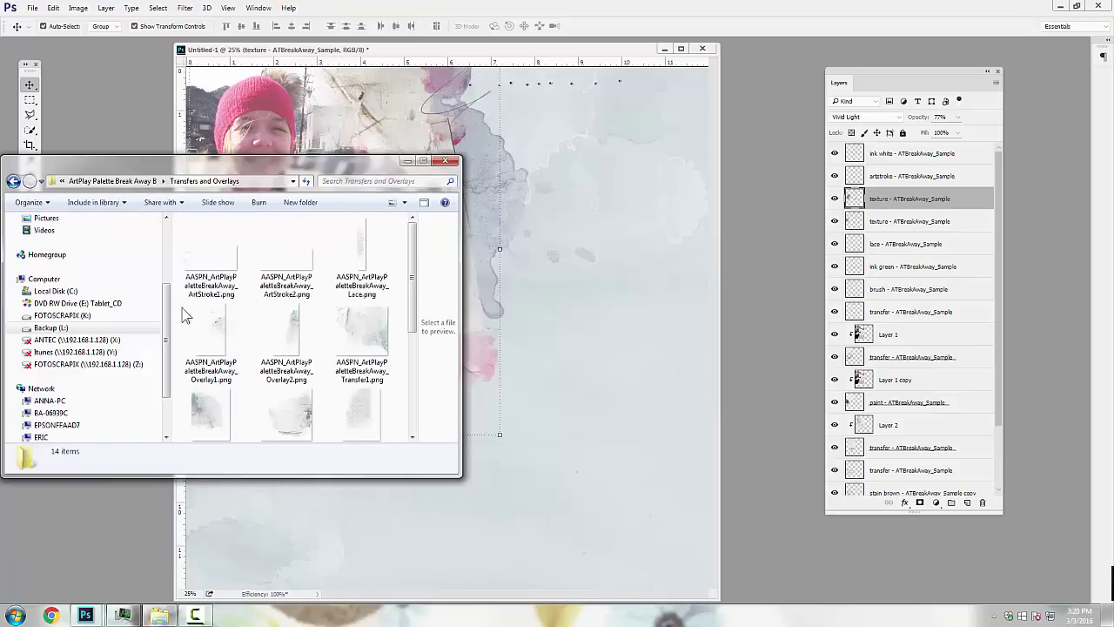
Step: Place AASPN_ArtPlayPaletteBreakAway_Overlay1.png into the layout as a new layer above the texture layers
drag(415, 284, 417, 317)
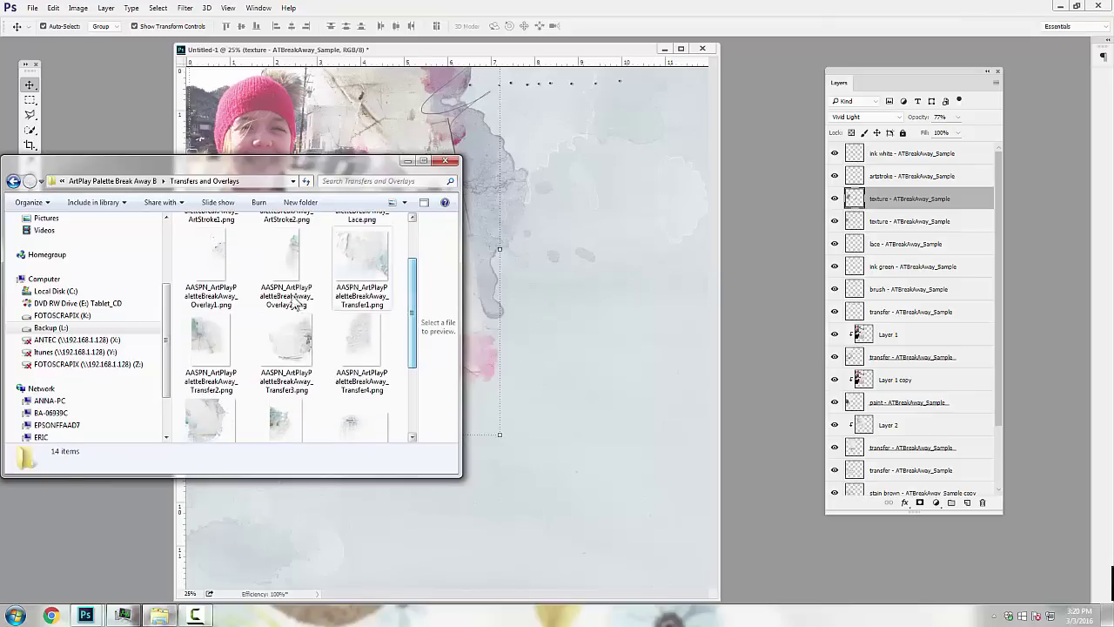
click(212, 259)
drag(218, 265, 527, 294)
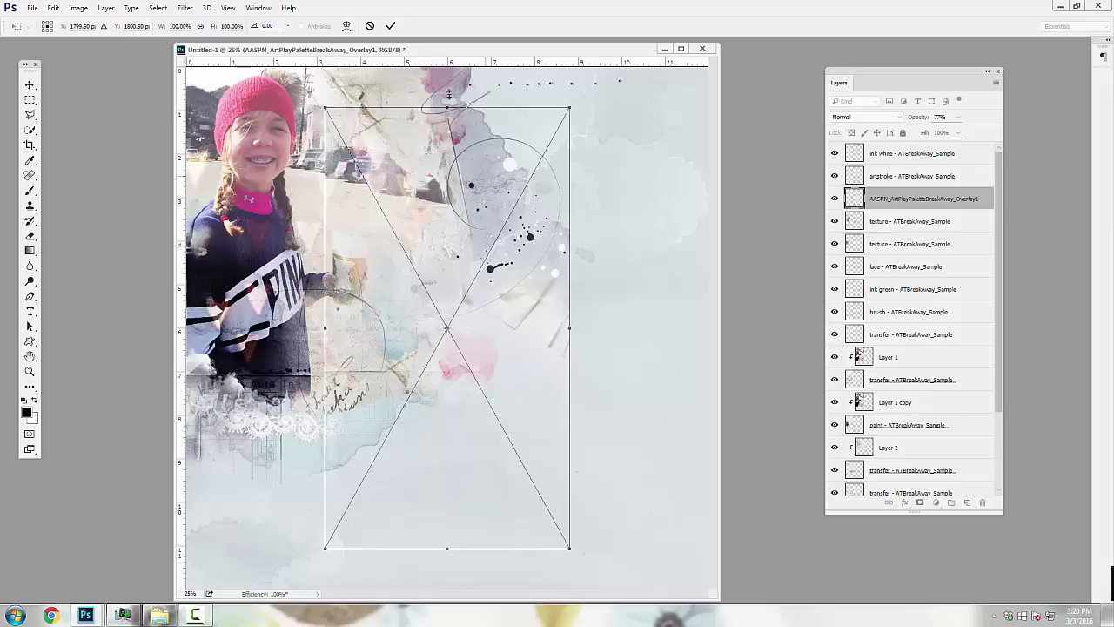
click(392, 27)
Step: Move the overlay with the circle and ink splatters to the upper right side of the page
drag(569, 324, 685, 327)
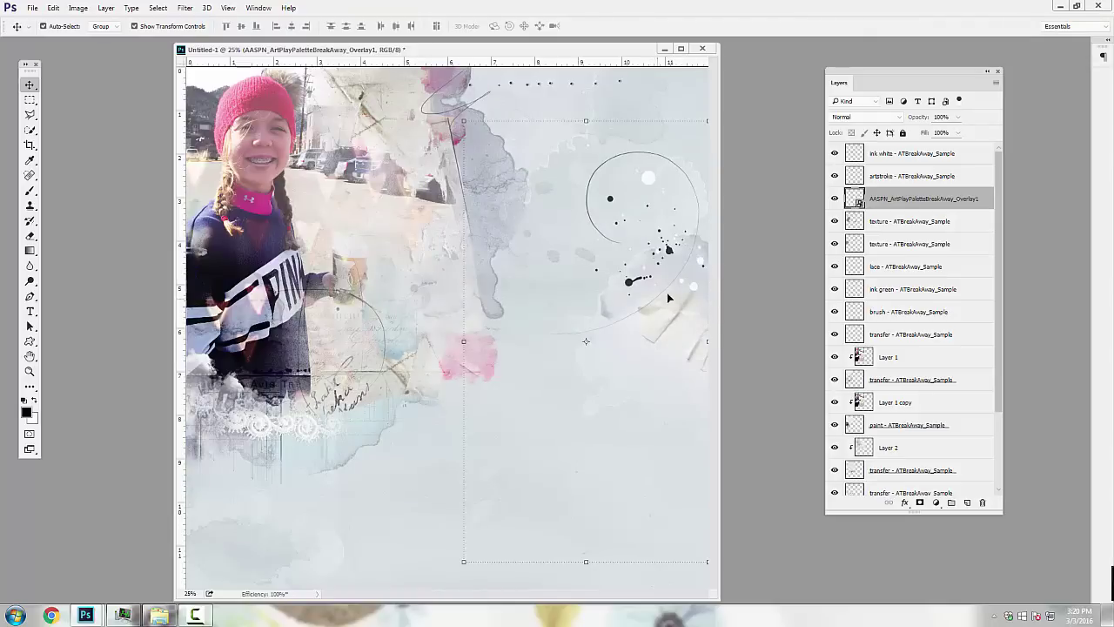
mouse_move(669, 297)
mouse_down()
mouse_move(626, 304)
mouse_move(691, 288)
mouse_move(668, 315)
mouse_up()
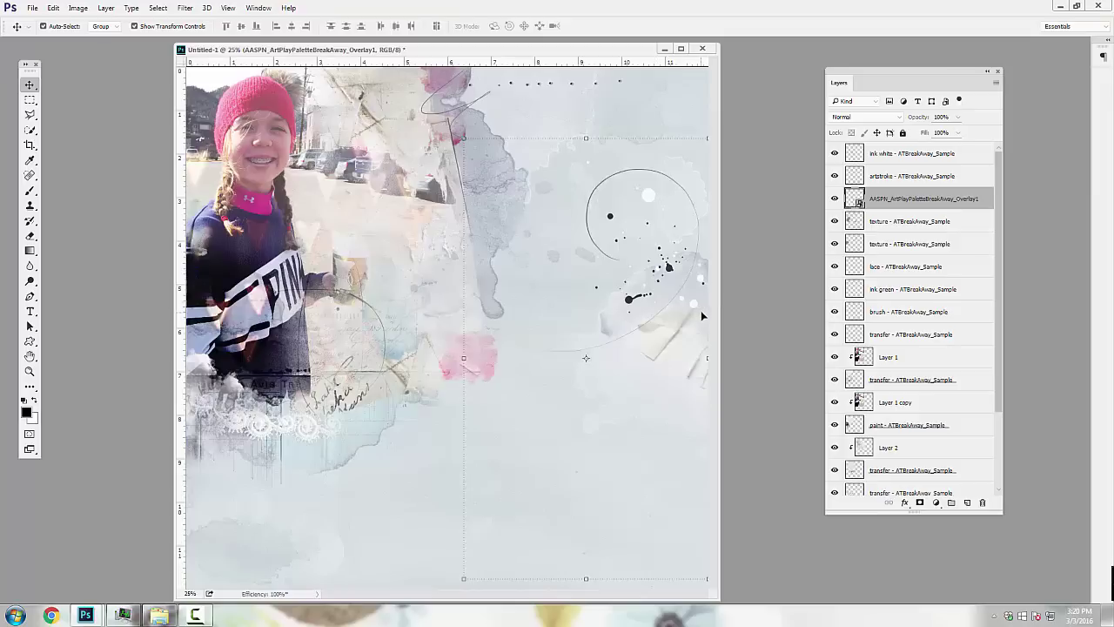
mouse_move(691, 339)
mouse_down()
mouse_move(704, 300)
mouse_move(691, 328)
mouse_up()
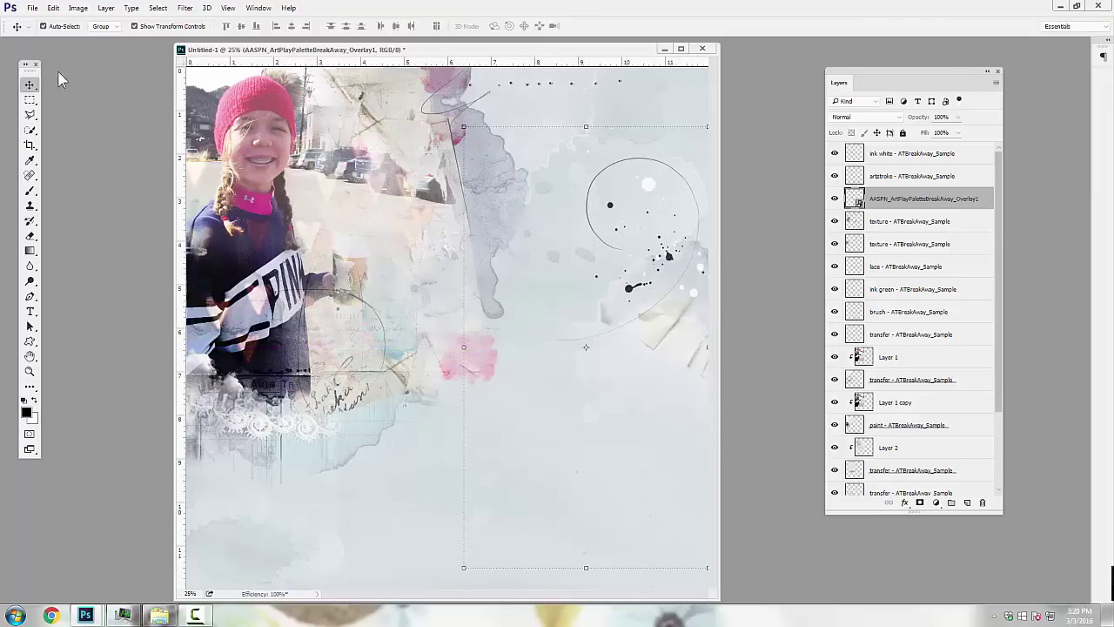
Step: Switch to Windows Explorer and open the Elements folder inside ArtPlay Palette Break Away A
click(159, 615)
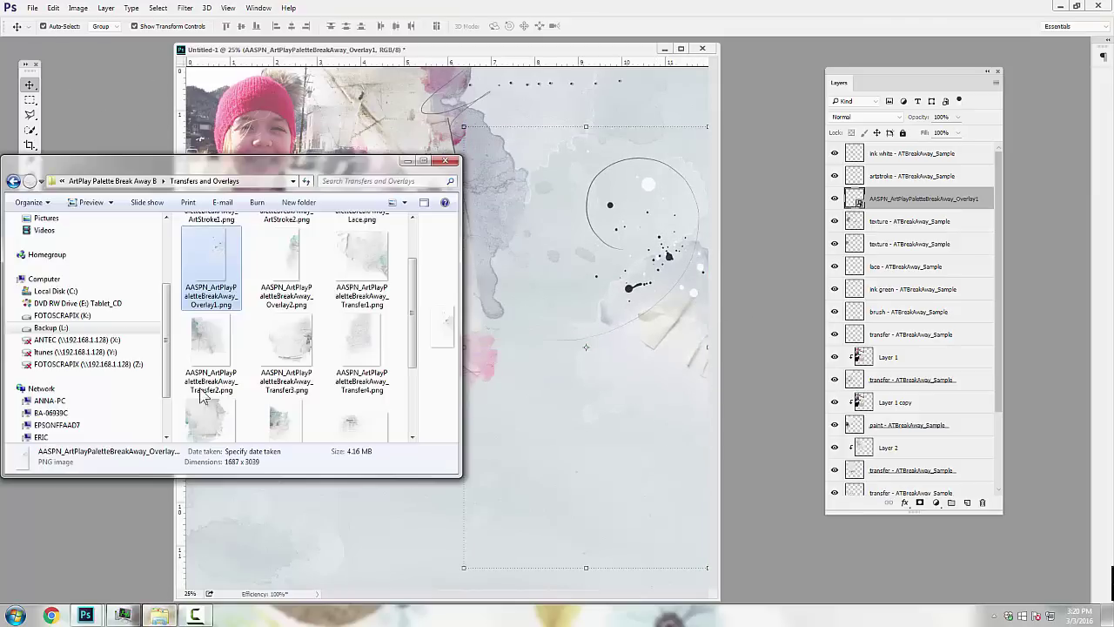
click(122, 181)
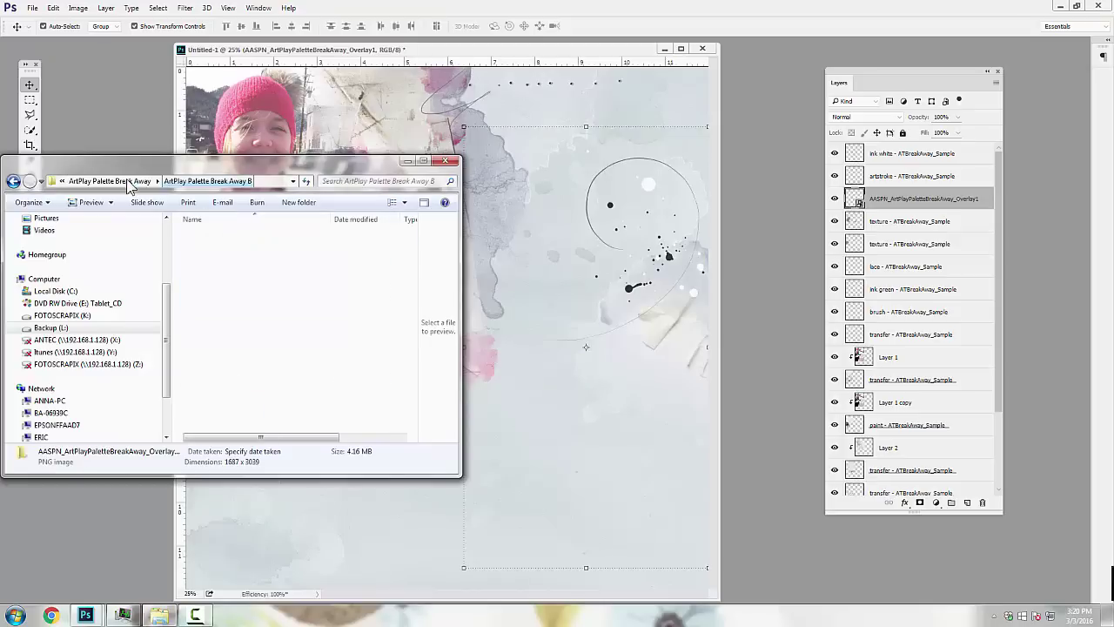
click(62, 181)
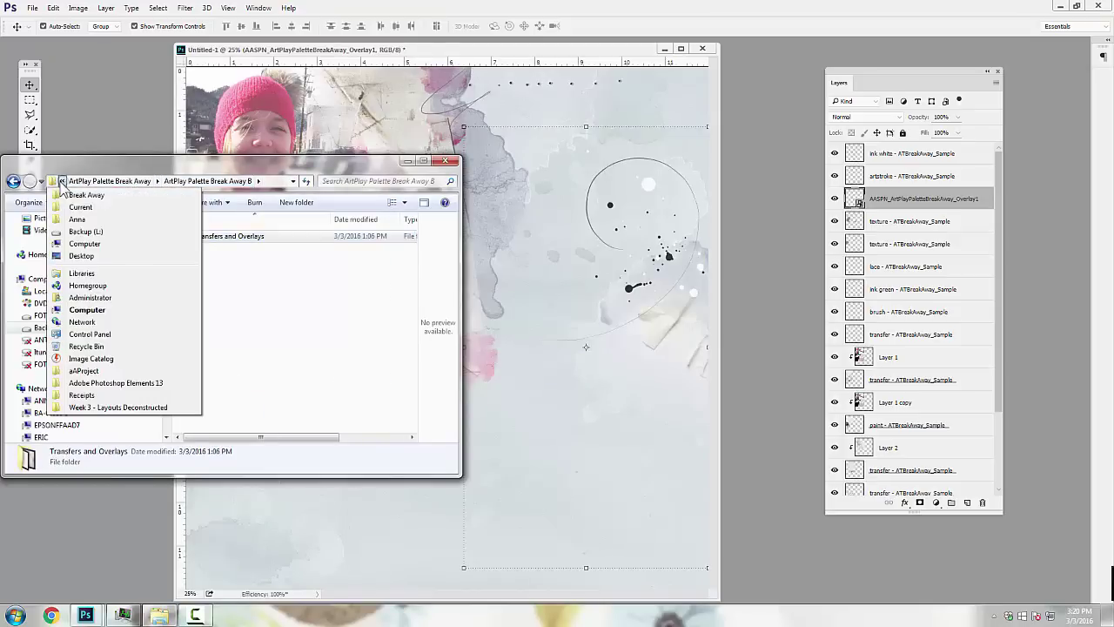
mouse_move(69, 187)
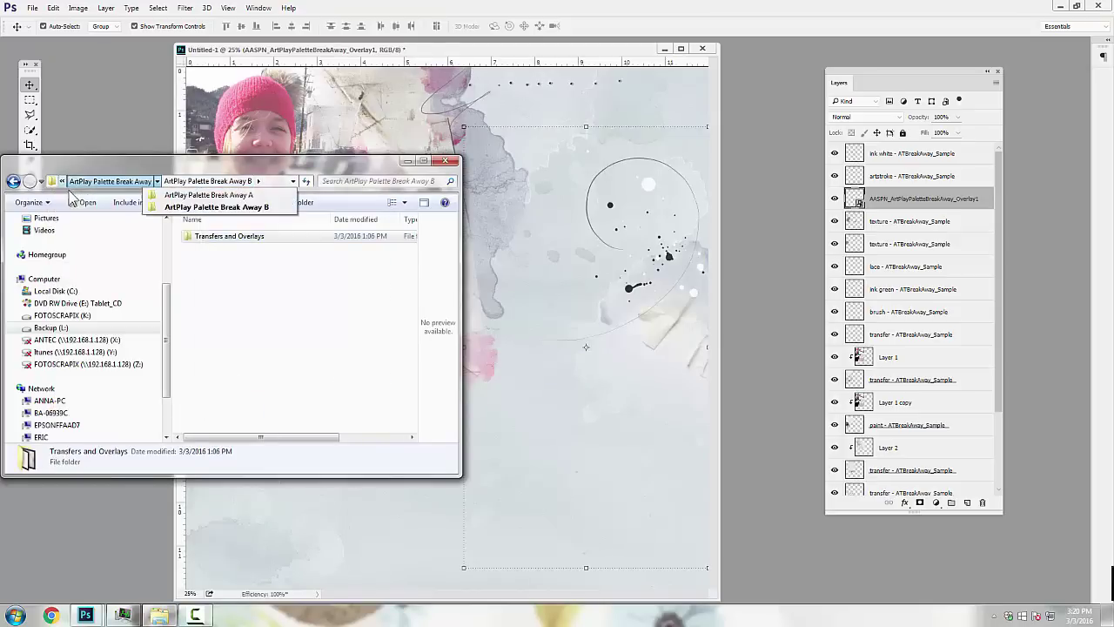
click(228, 198)
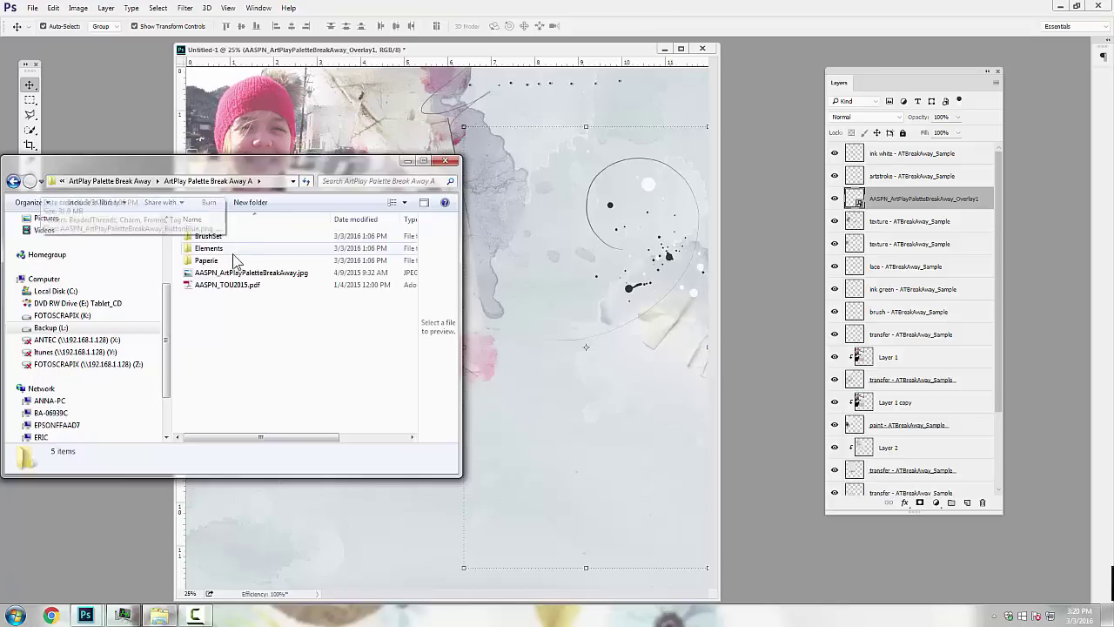
double_click(214, 250)
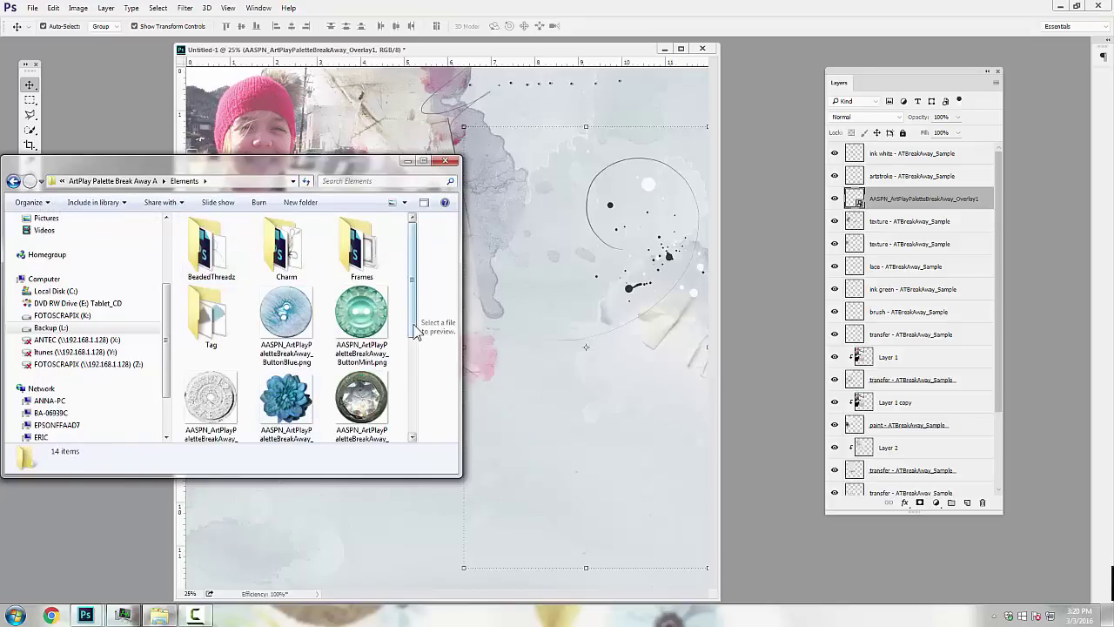
Step: Place AASPN_ArtPlayPaletteBreakAway_FlowerBlue.png into the layout at the right end of the lace, below the photo
scroll(418, 392, down, 2)
scroll(417, 392, up, 2)
click(290, 370)
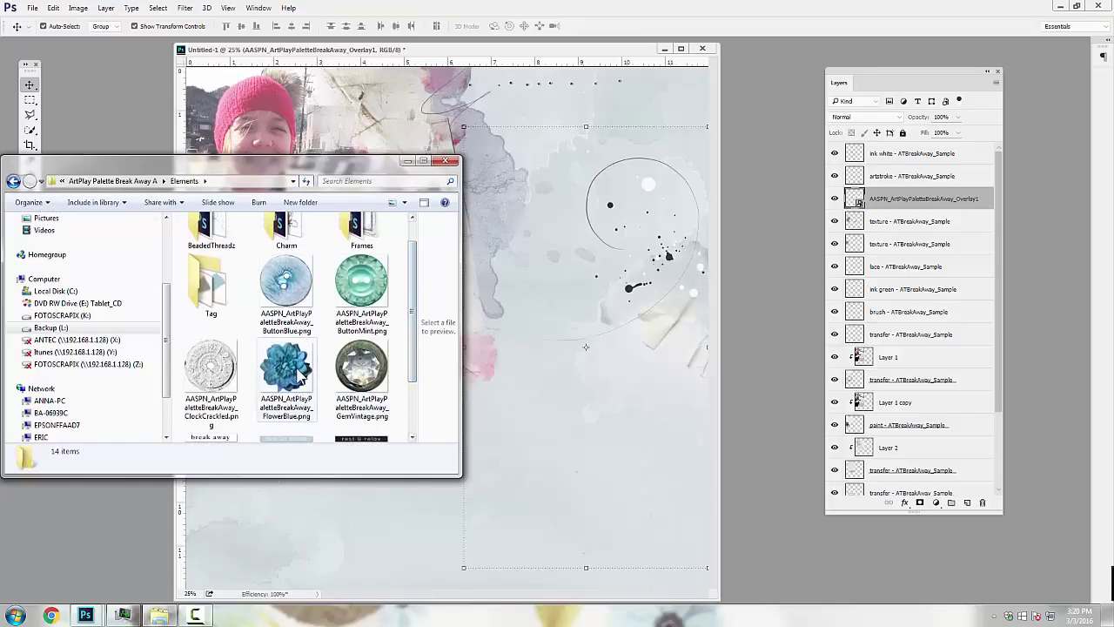
drag(290, 376, 316, 401)
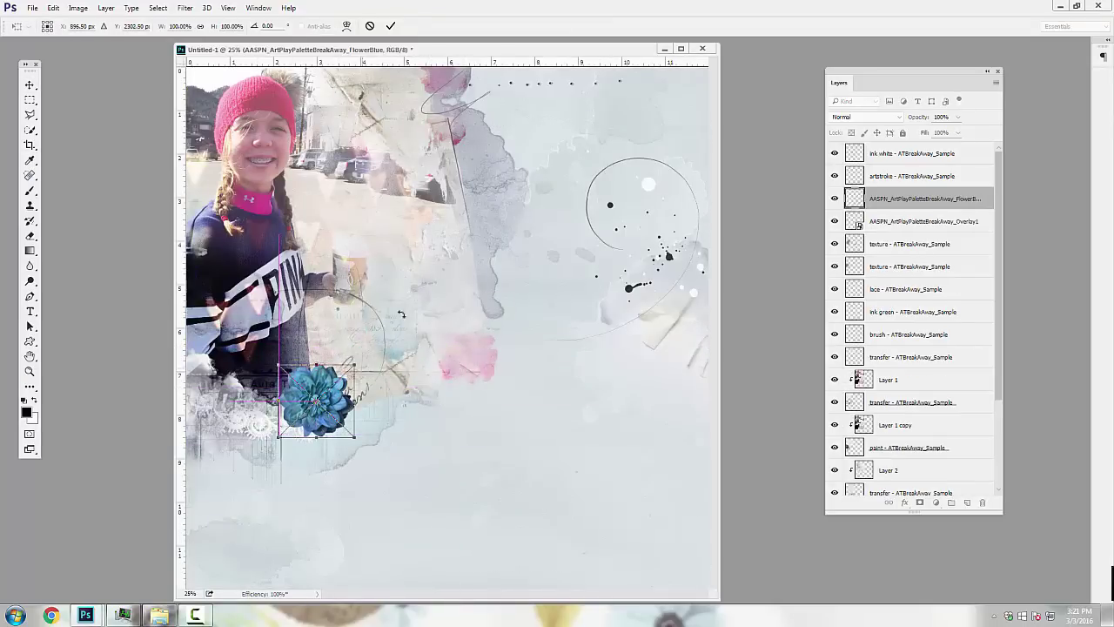
click(390, 25)
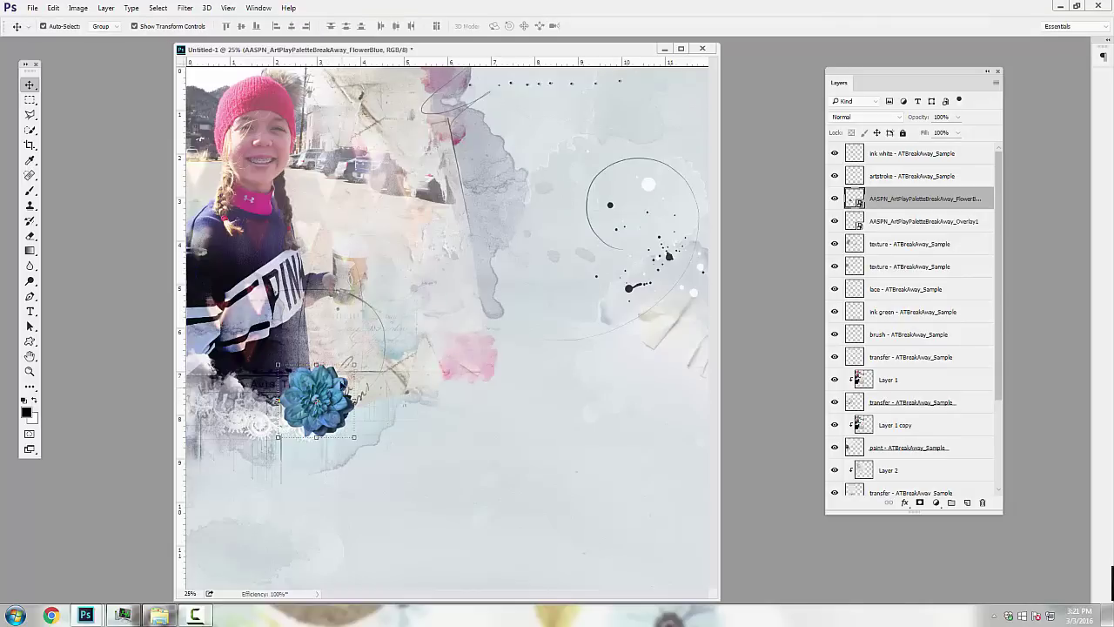
mouse_move(339, 385)
mouse_down()
mouse_move(362, 383)
mouse_move(344, 384)
mouse_up()
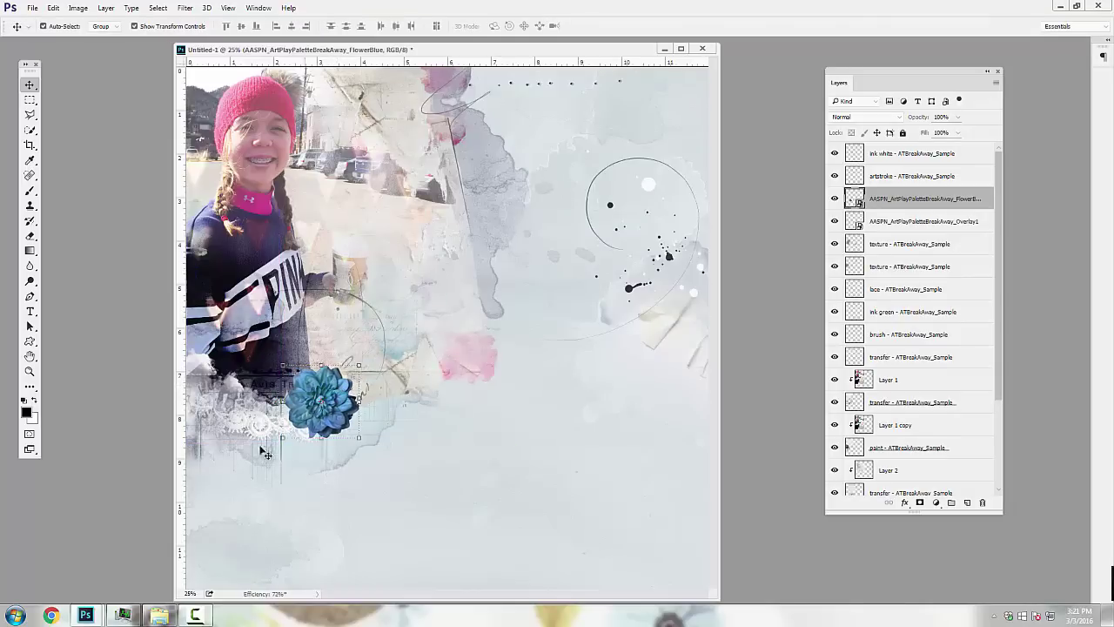
Step: Add a drop shadow to the blue flower, keeping the dark brown color, with Distance 25 px and an increased Size
click(107, 8)
mouse_move(122, 109)
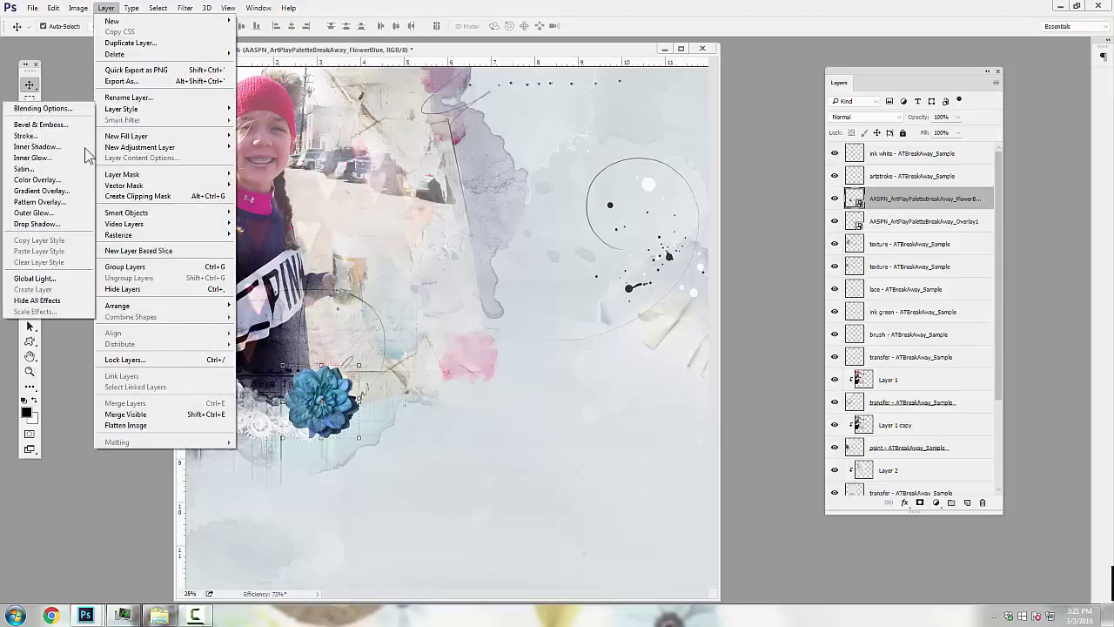
click(39, 223)
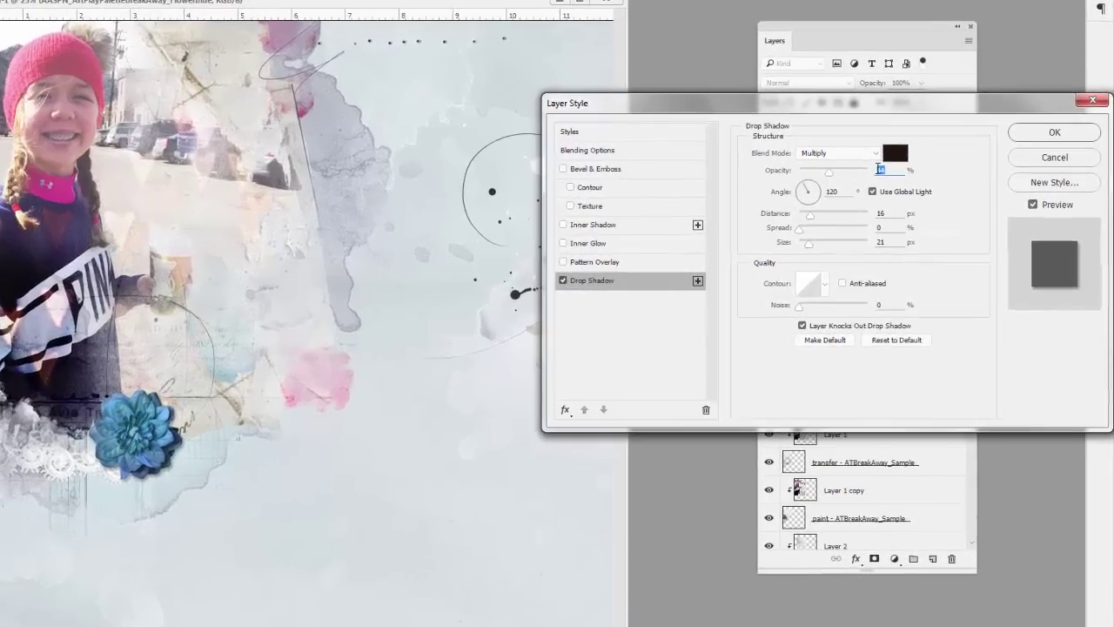
click(894, 154)
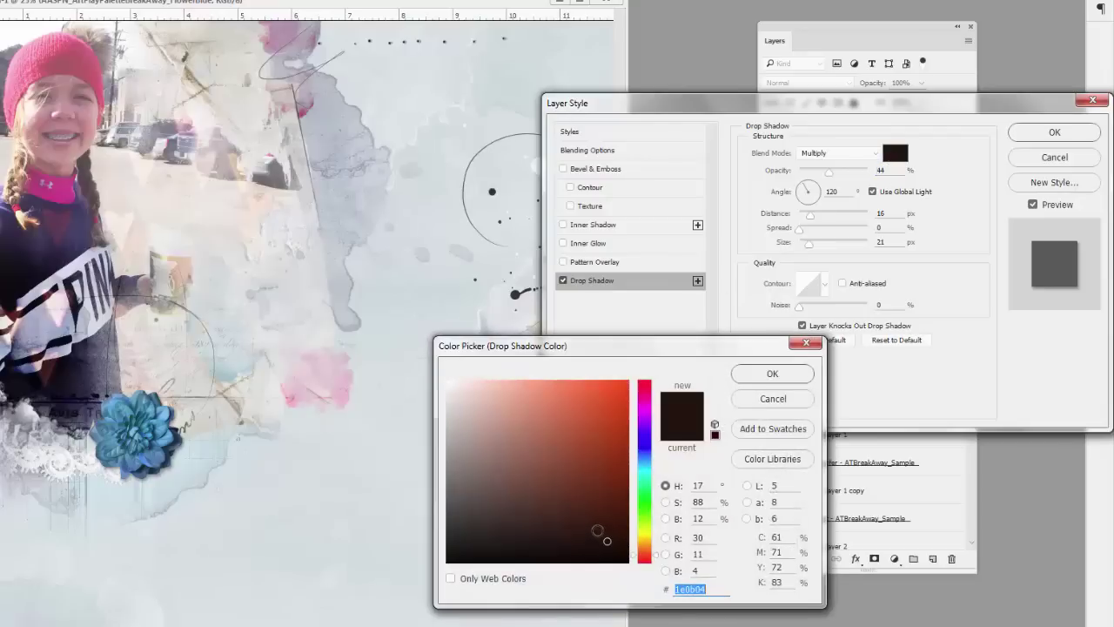
click(768, 376)
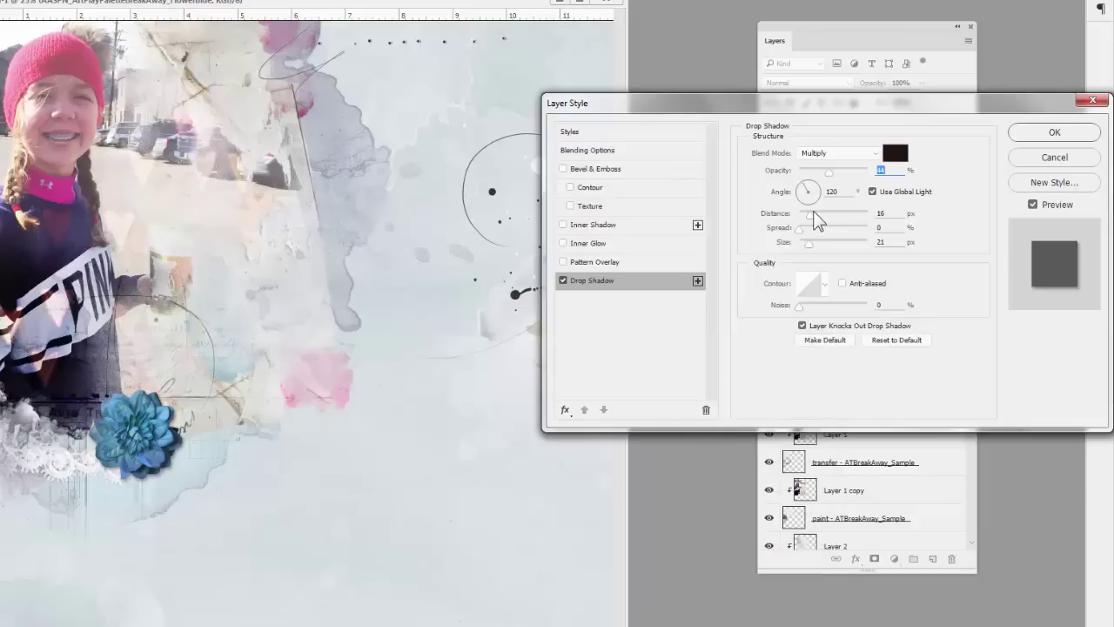
drag(812, 215, 816, 249)
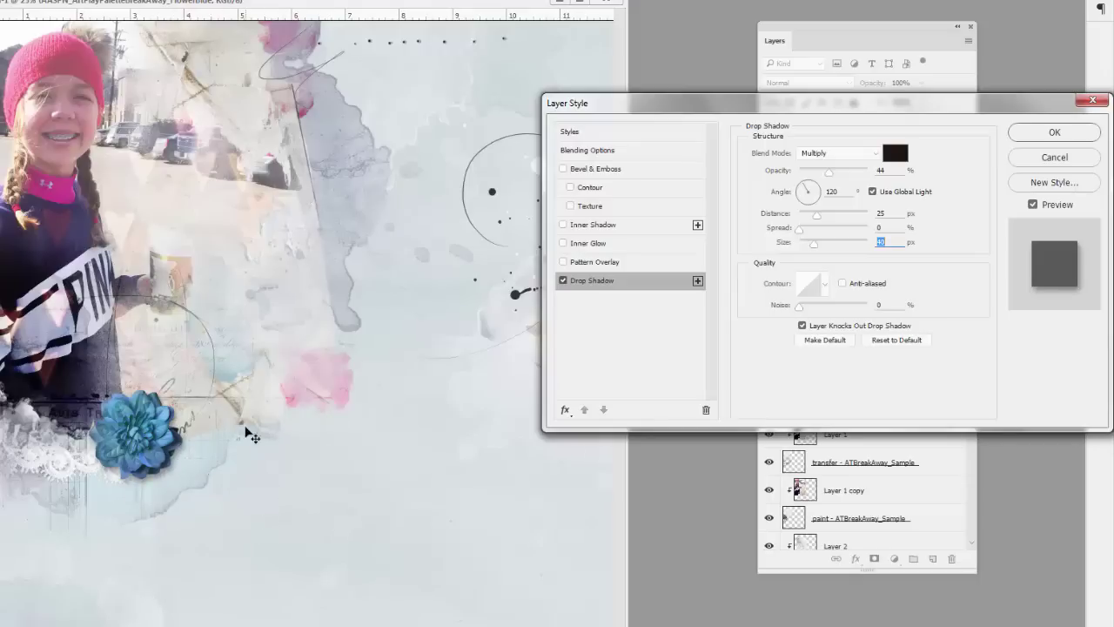
click(1058, 140)
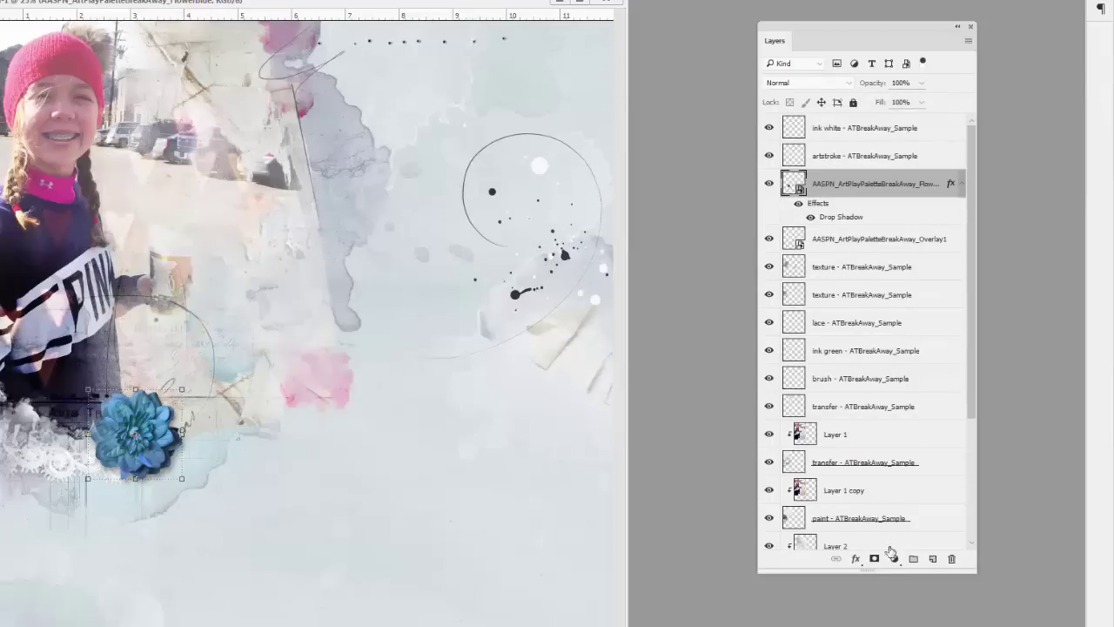
Step: Add a new layer above the flower and stamp the 542 px tangled thread brush in black beside the flower
click(932, 558)
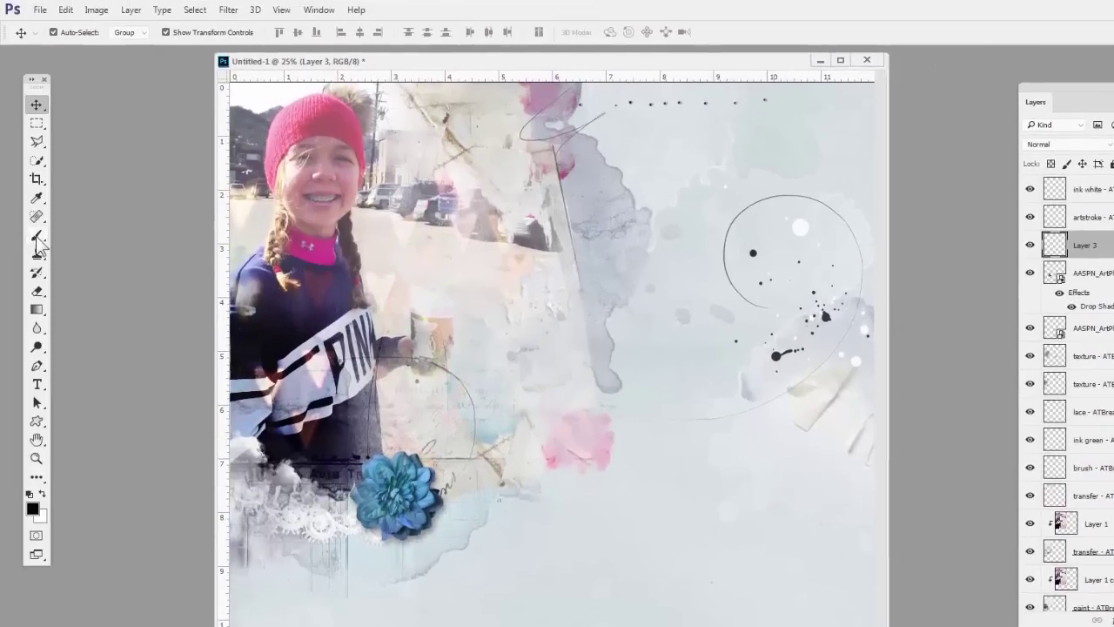
click(37, 239)
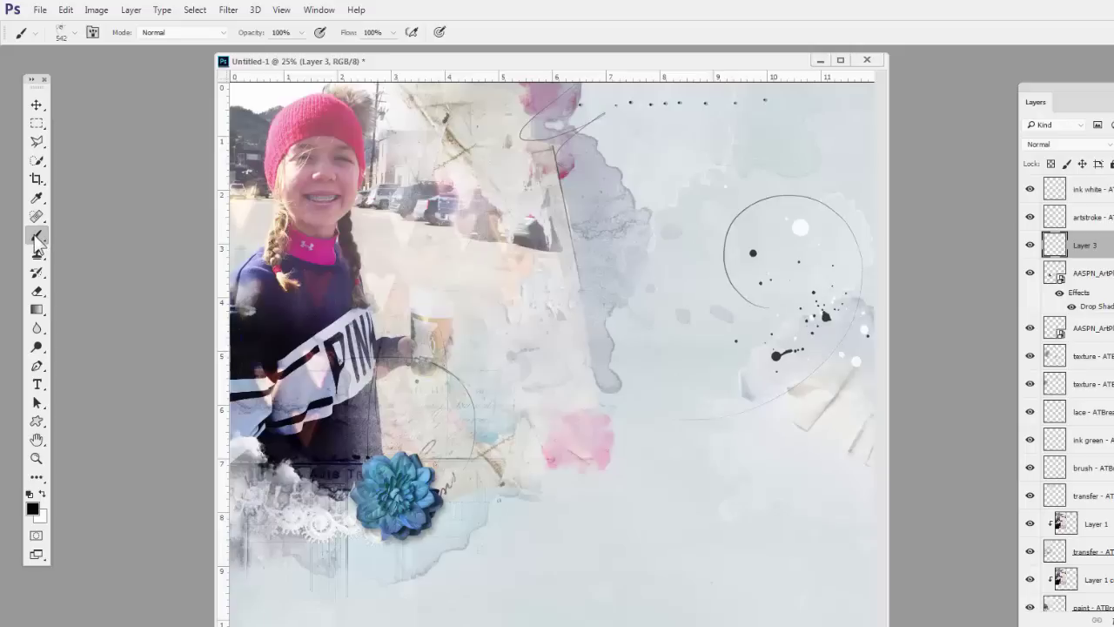
click(72, 33)
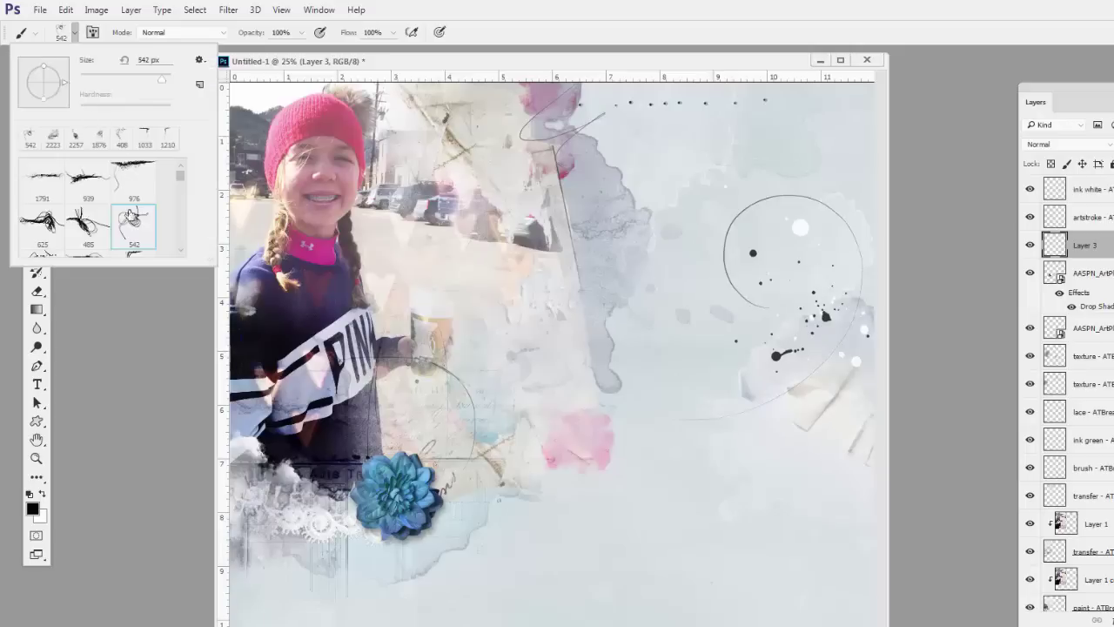
click(136, 223)
click(91, 420)
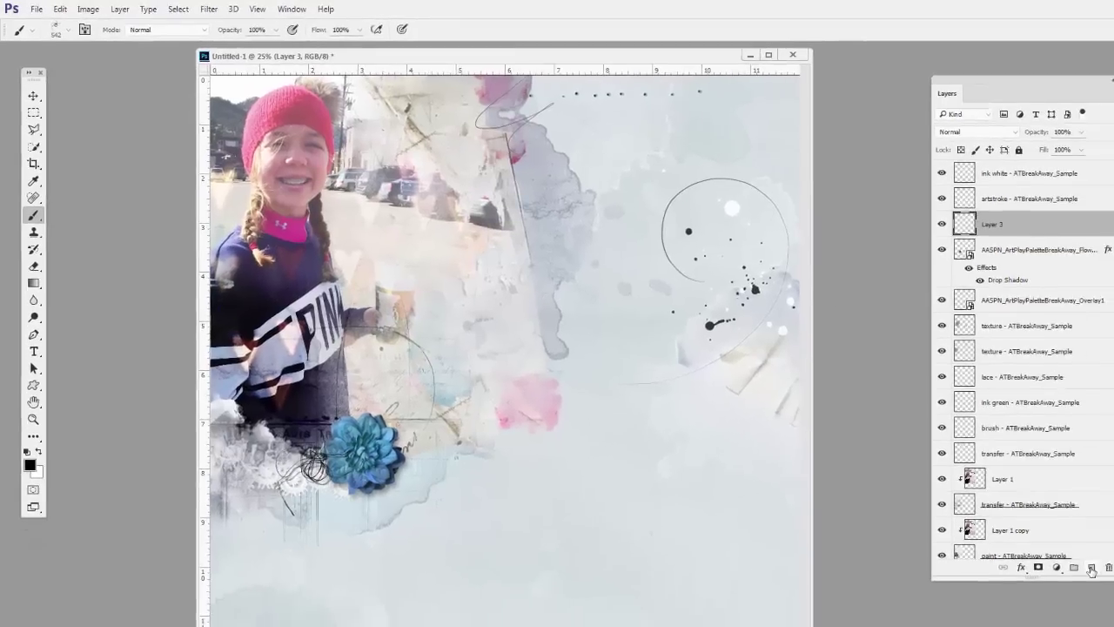
Step: Add another new layer and set the foreground color to 322d56, sampled from the girl's jacket, for use with the Brush tool
click(1091, 571)
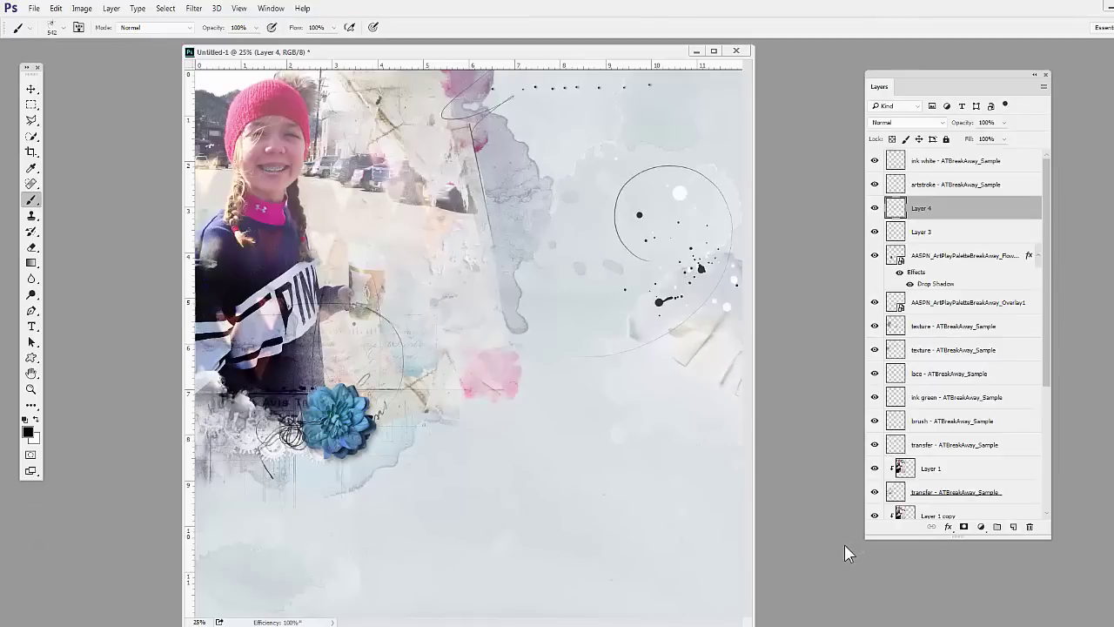
click(29, 434)
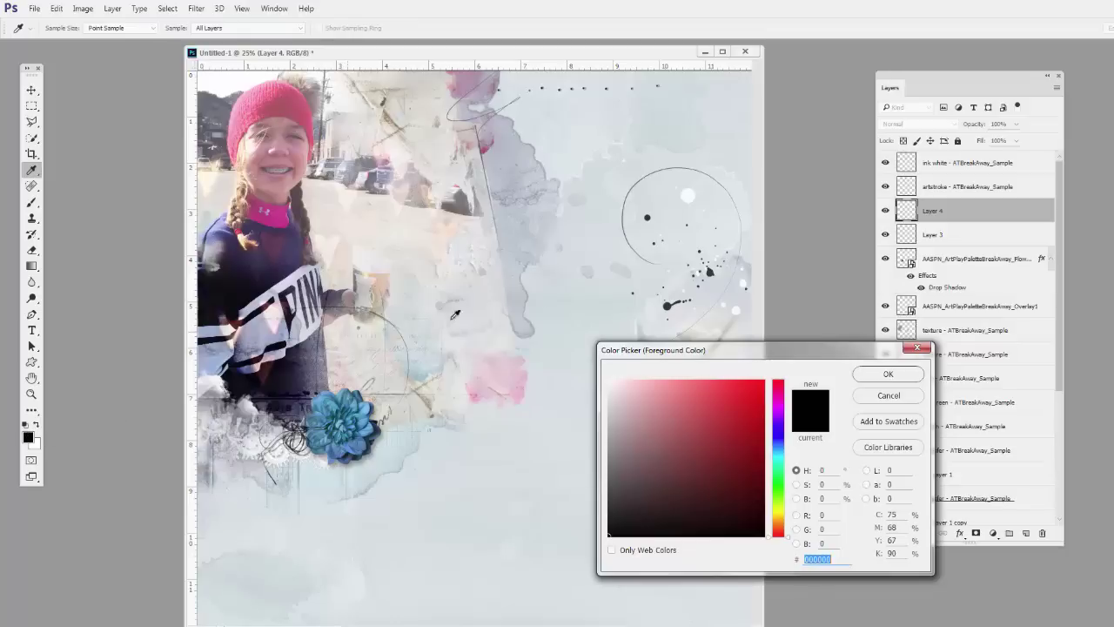
drag(728, 351, 701, 208)
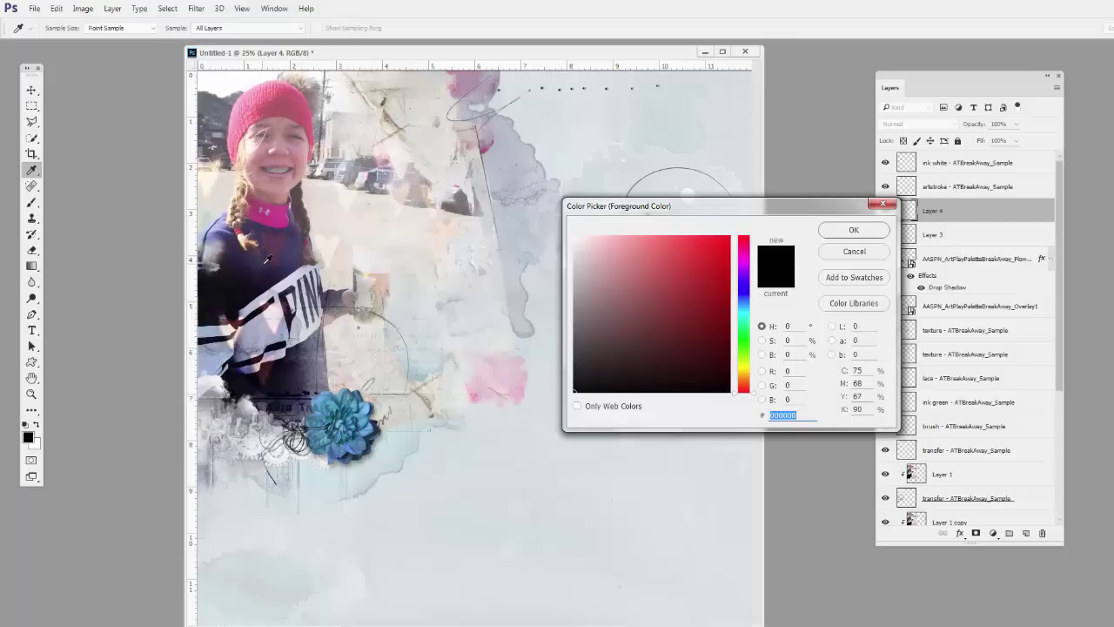
click(309, 253)
drag(301, 253, 287, 232)
click(294, 248)
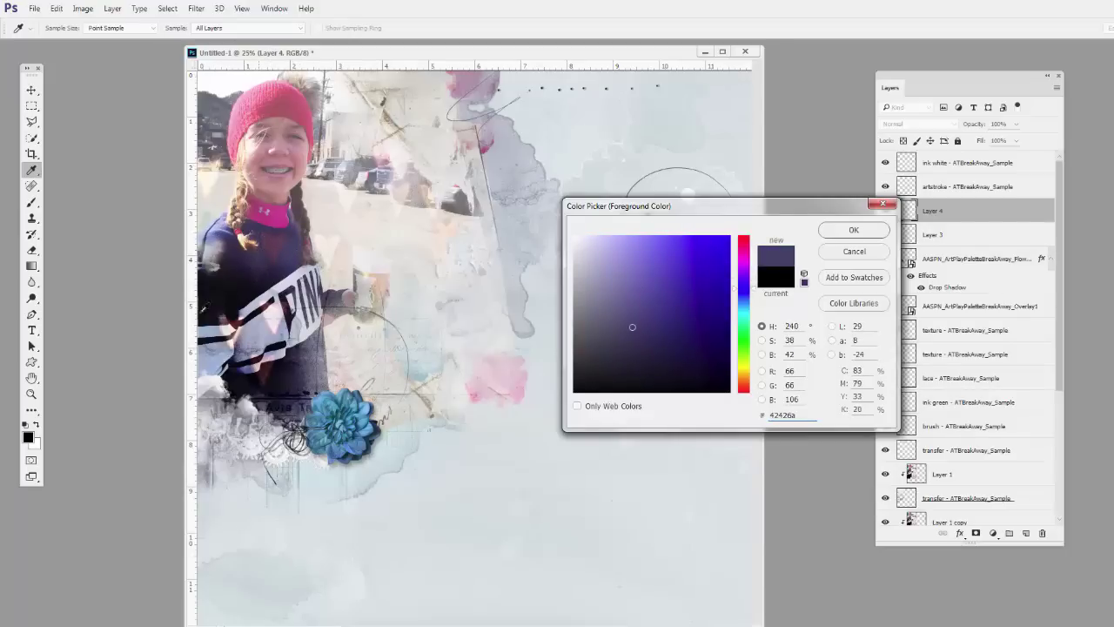
click(283, 265)
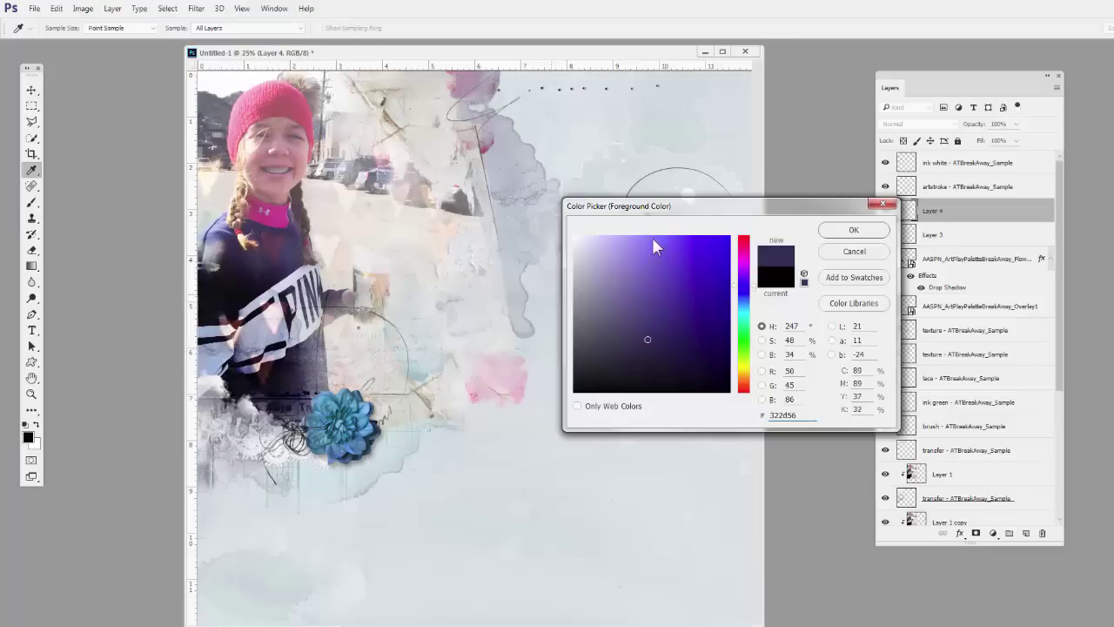
click(853, 230)
key(b)
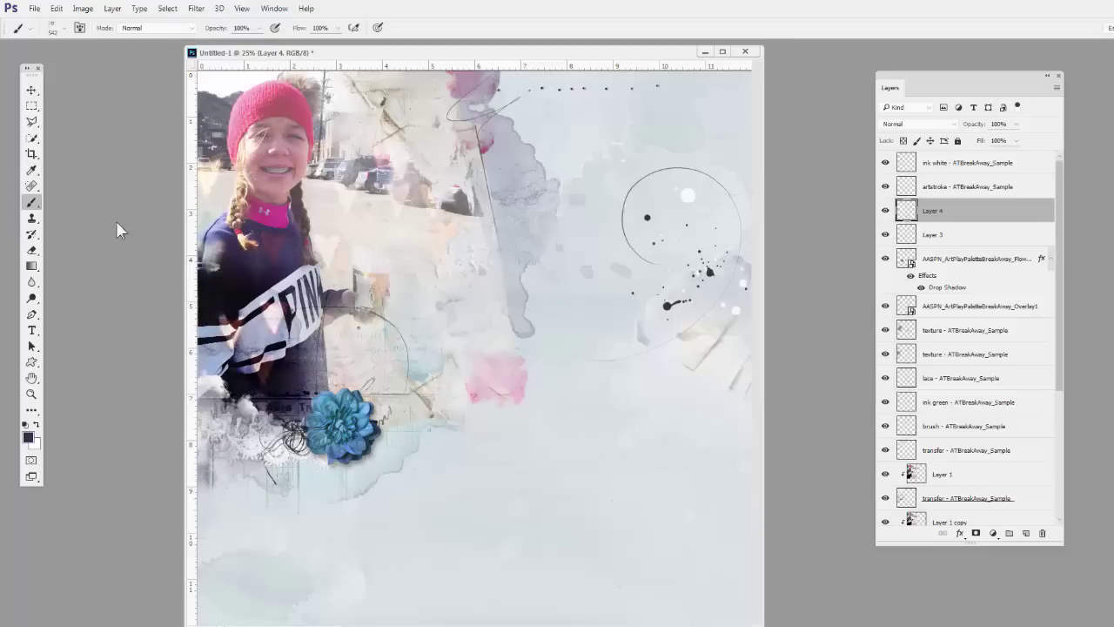
Step: Stamp the 764 px handwritten "perfect" word brush once, just right of and slightly above the blue flower
click(62, 28)
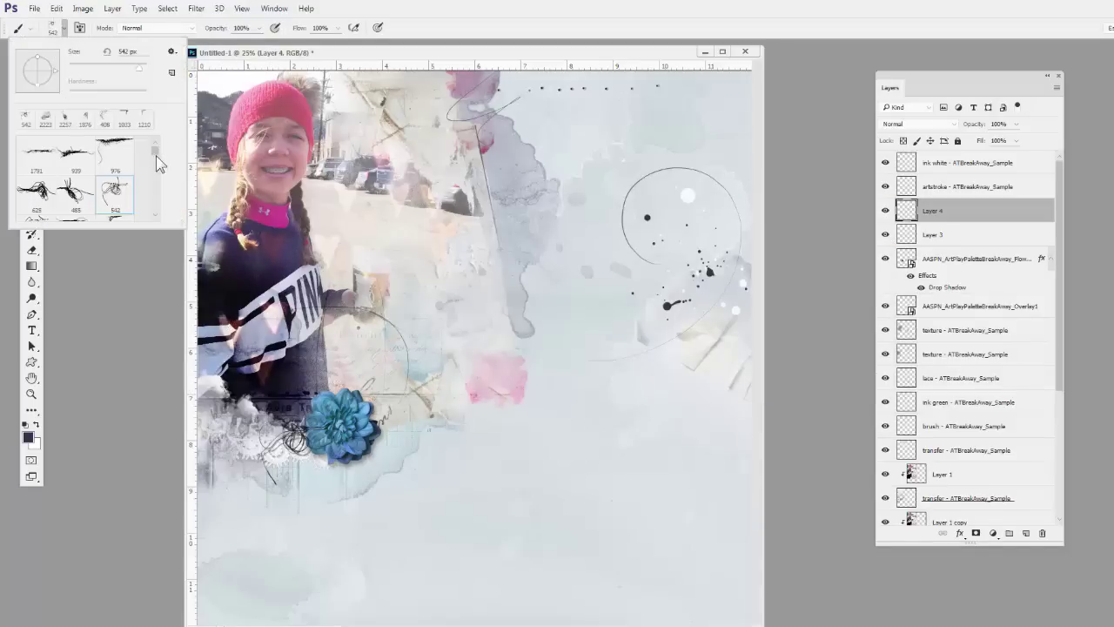
scroll(156, 179, down, 5)
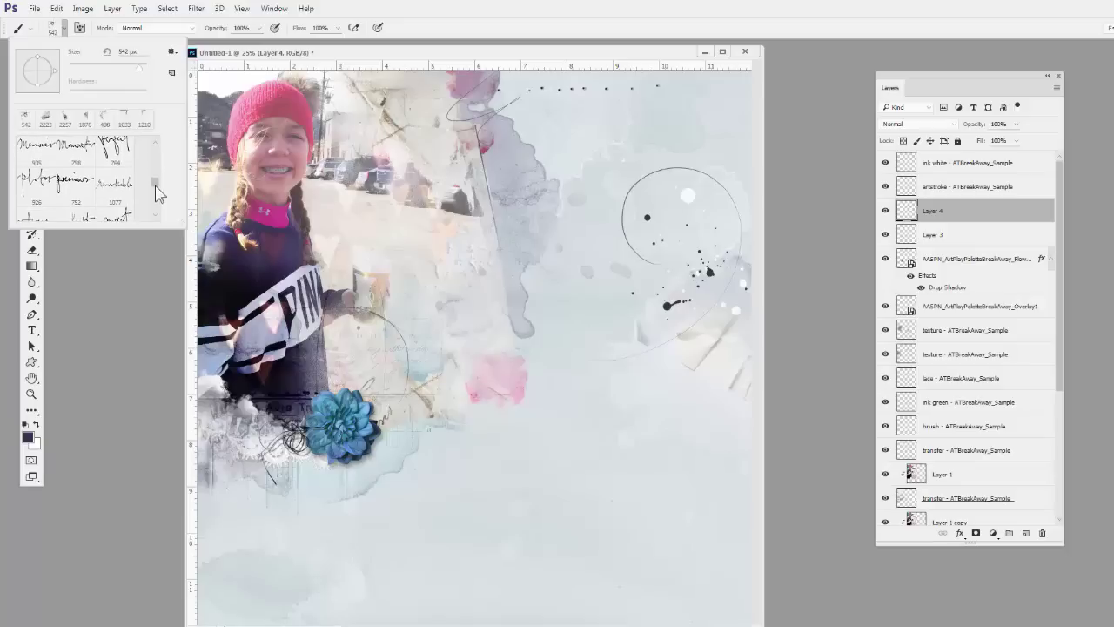
scroll(155, 179, up, 5)
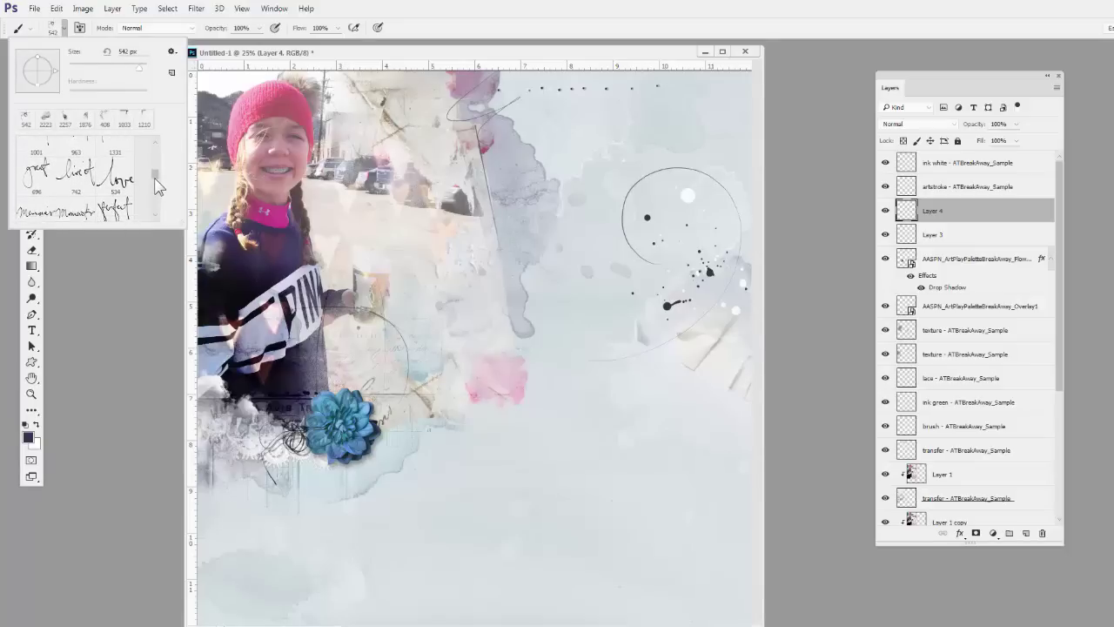
click(117, 200)
click(441, 365)
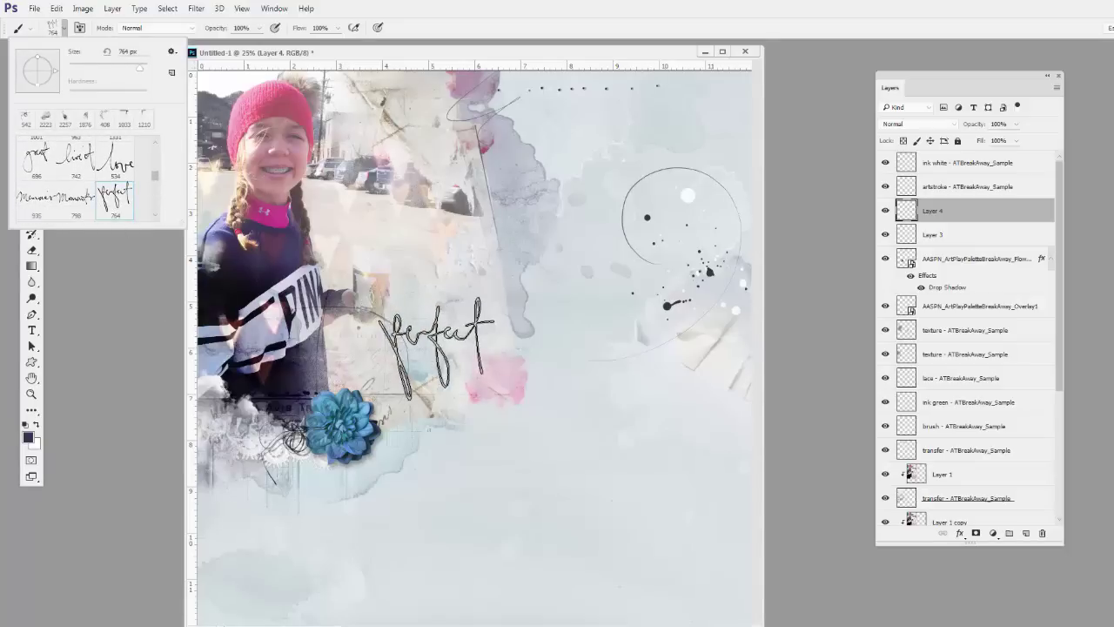
click(437, 392)
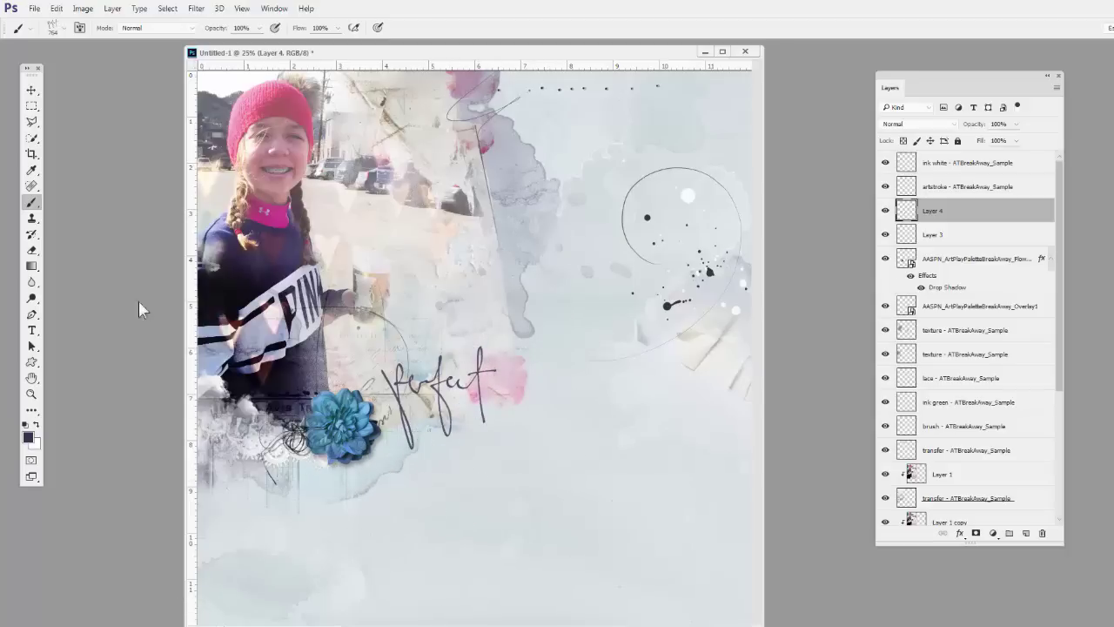
Step: Try recoloring the stamped word "perfect" to red using Hue/Saturation with Hue +95 and Saturation +83
click(82, 9)
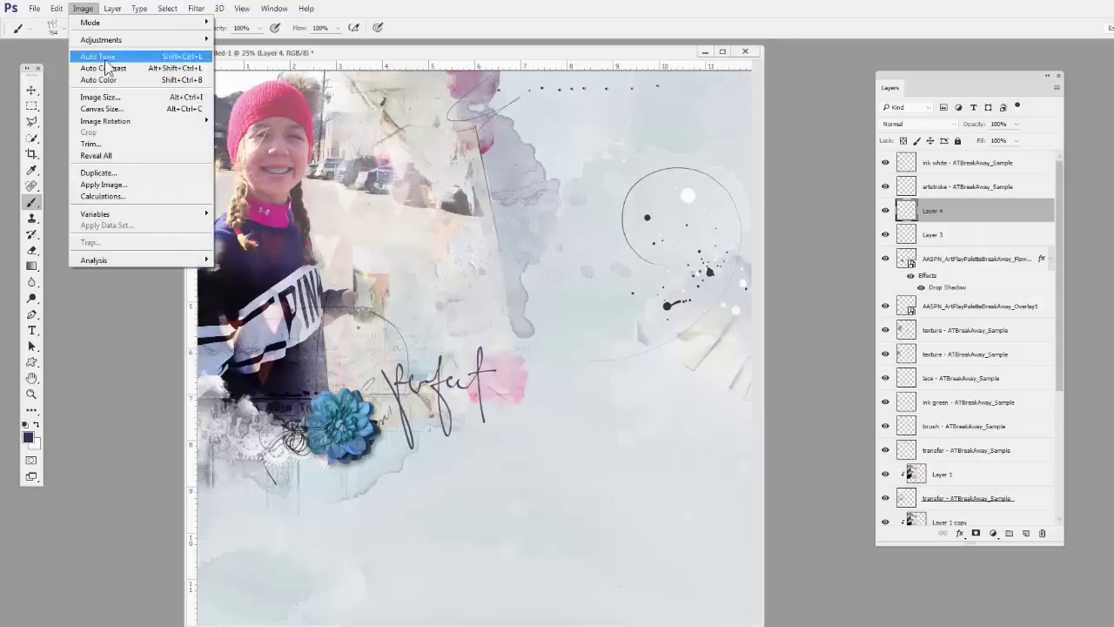
mouse_move(130, 39)
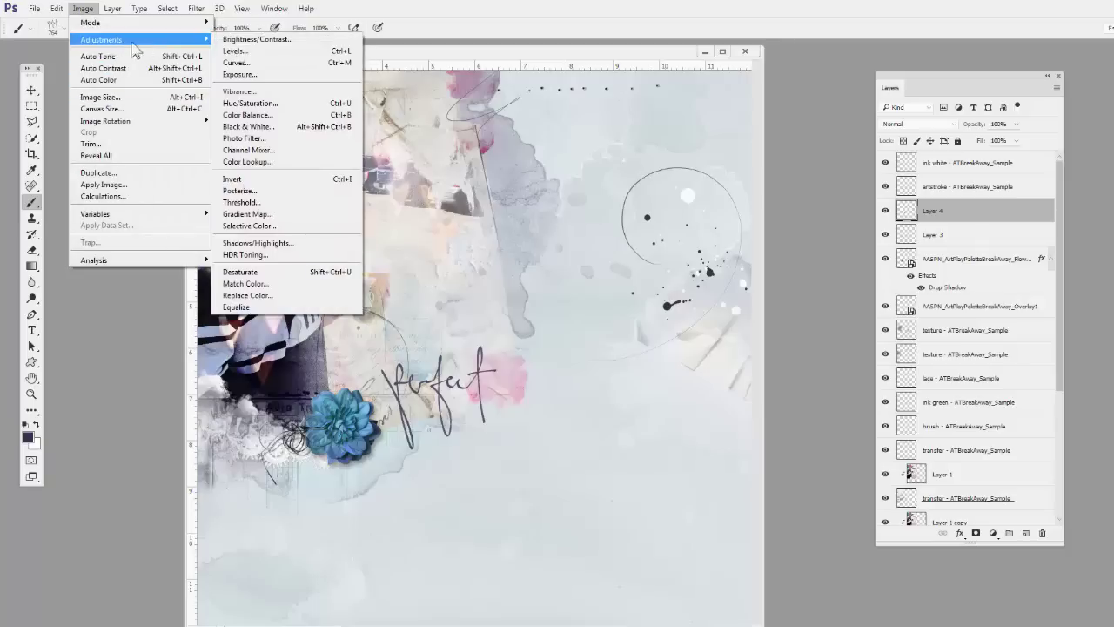
click(261, 103)
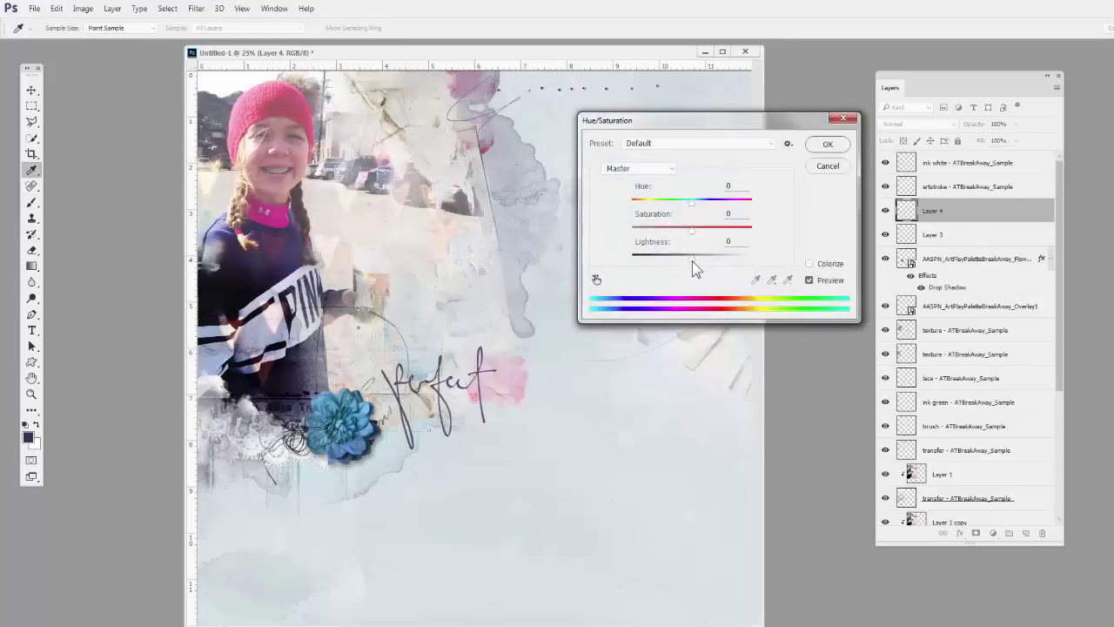
mouse_move(693, 262)
mouse_down()
mouse_move(657, 270)
mouse_move(691, 268)
mouse_move(727, 234)
mouse_move(709, 209)
mouse_move(679, 213)
mouse_move(736, 213)
mouse_move(741, 241)
mouse_move(749, 237)
mouse_move(693, 261)
mouse_up()
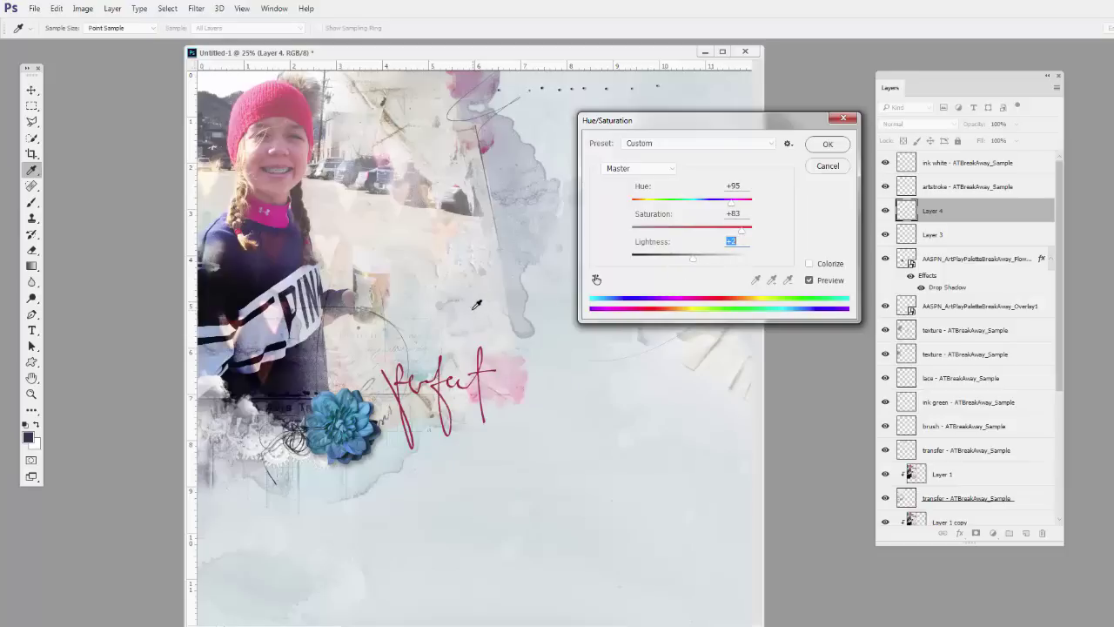
click(831, 167)
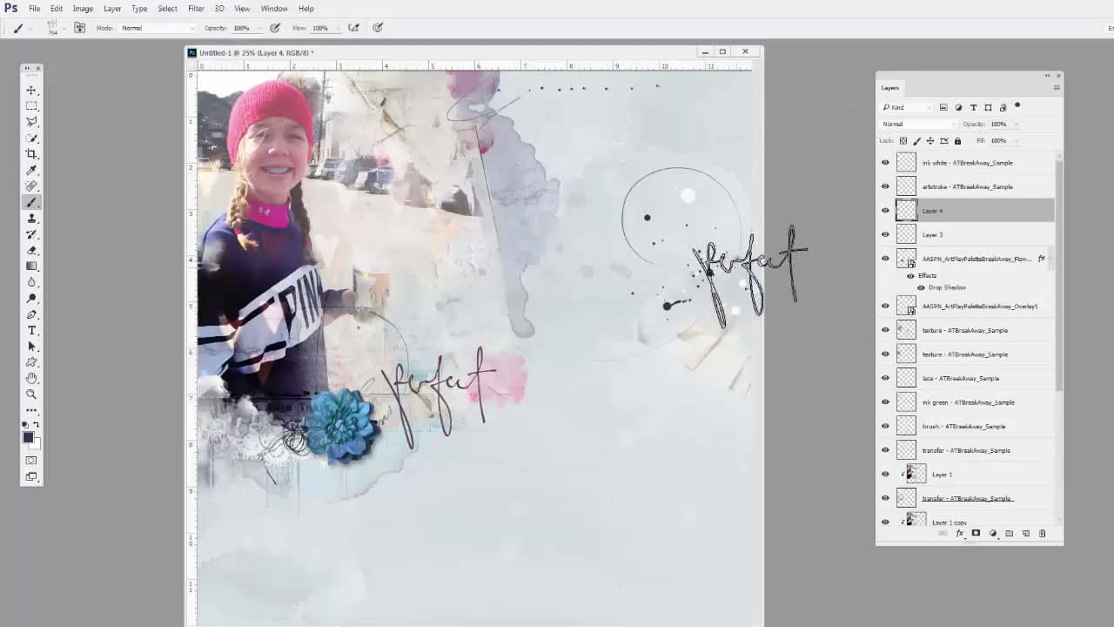